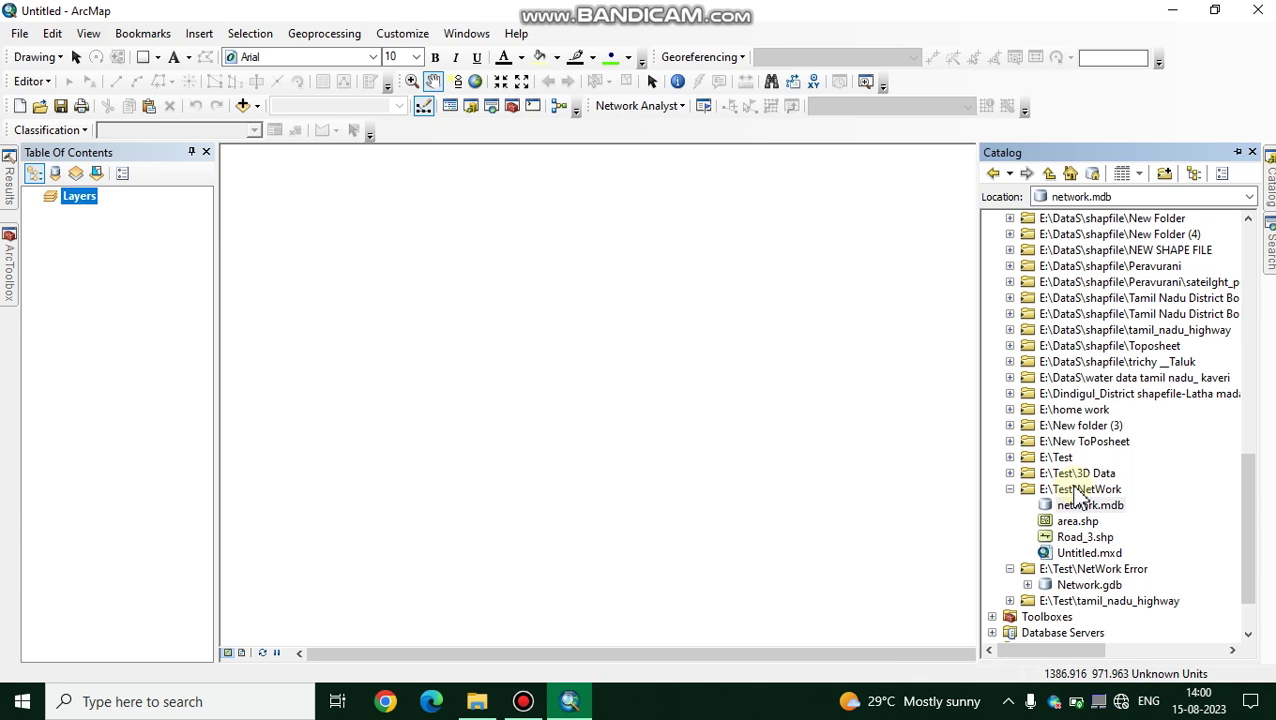
Create a personal geodatabase named net in the E:\Test\NetWork folder
{"action": "right_click", "coordinate": [1078, 492]}
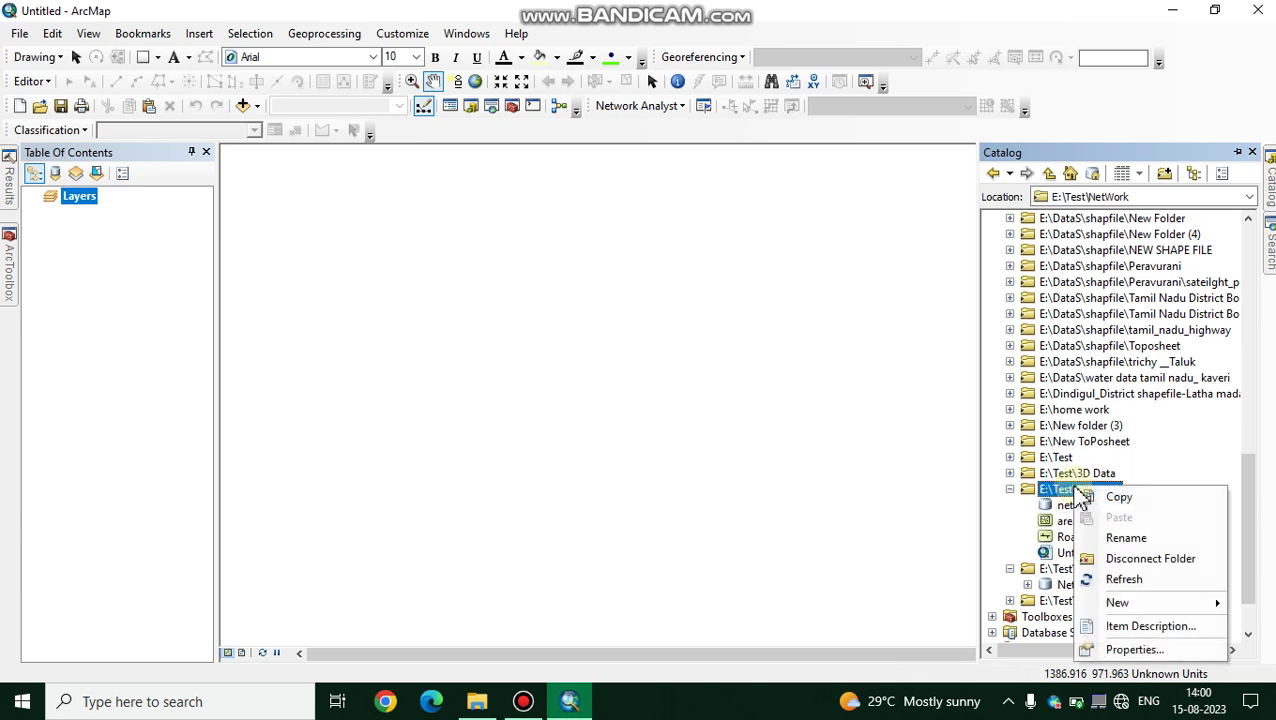
{"action": "mouse_move", "coordinate": [1110, 608]}
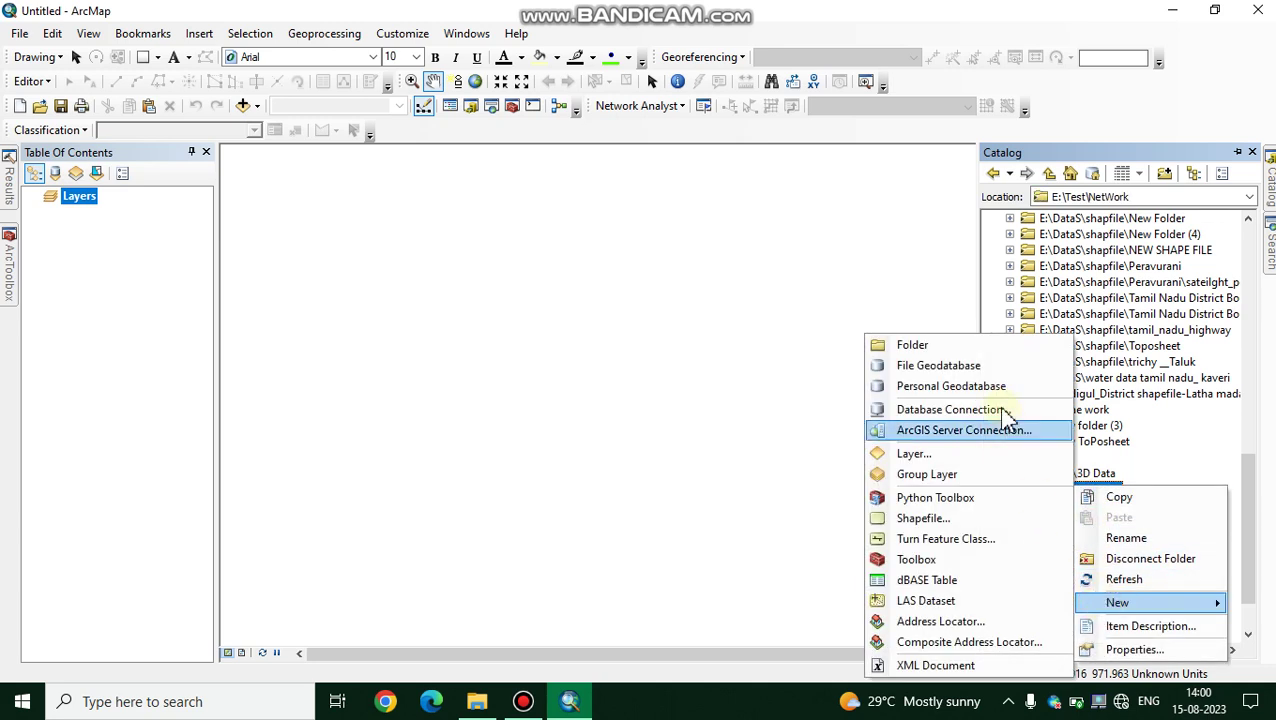
{"action": "left_click", "coordinate": [978, 391]}
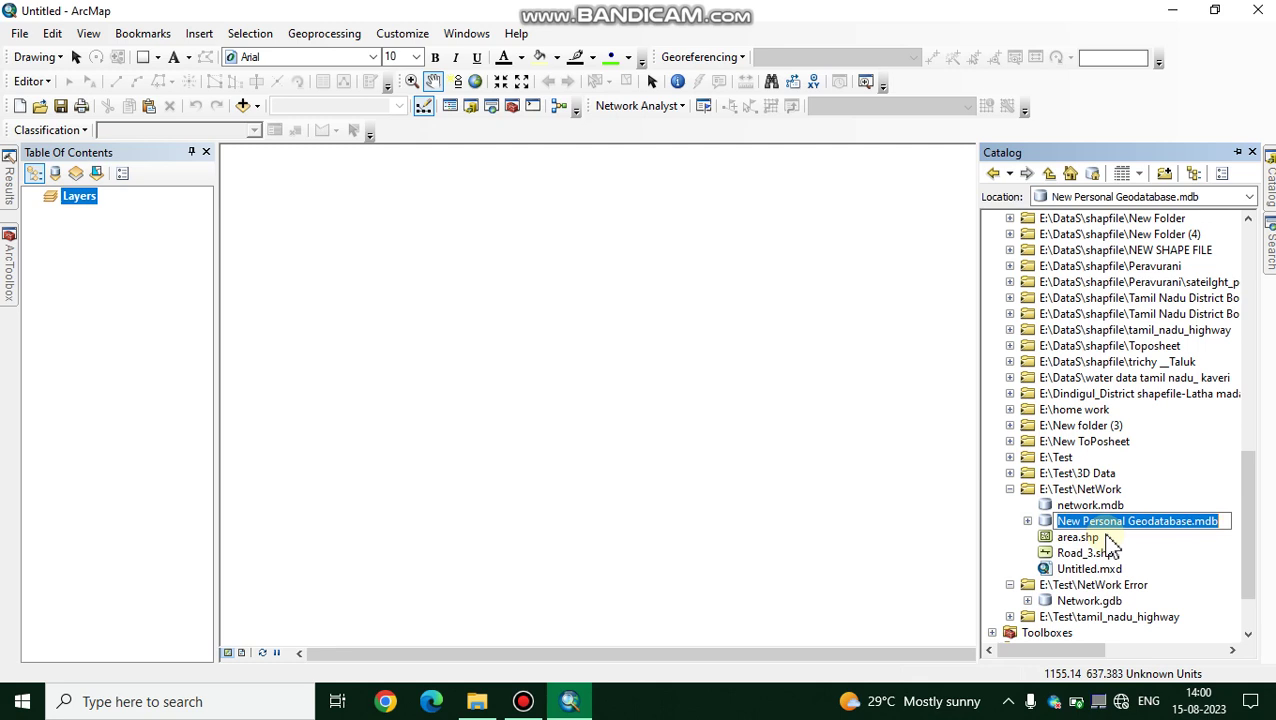
{"action": "type", "text": "net"}
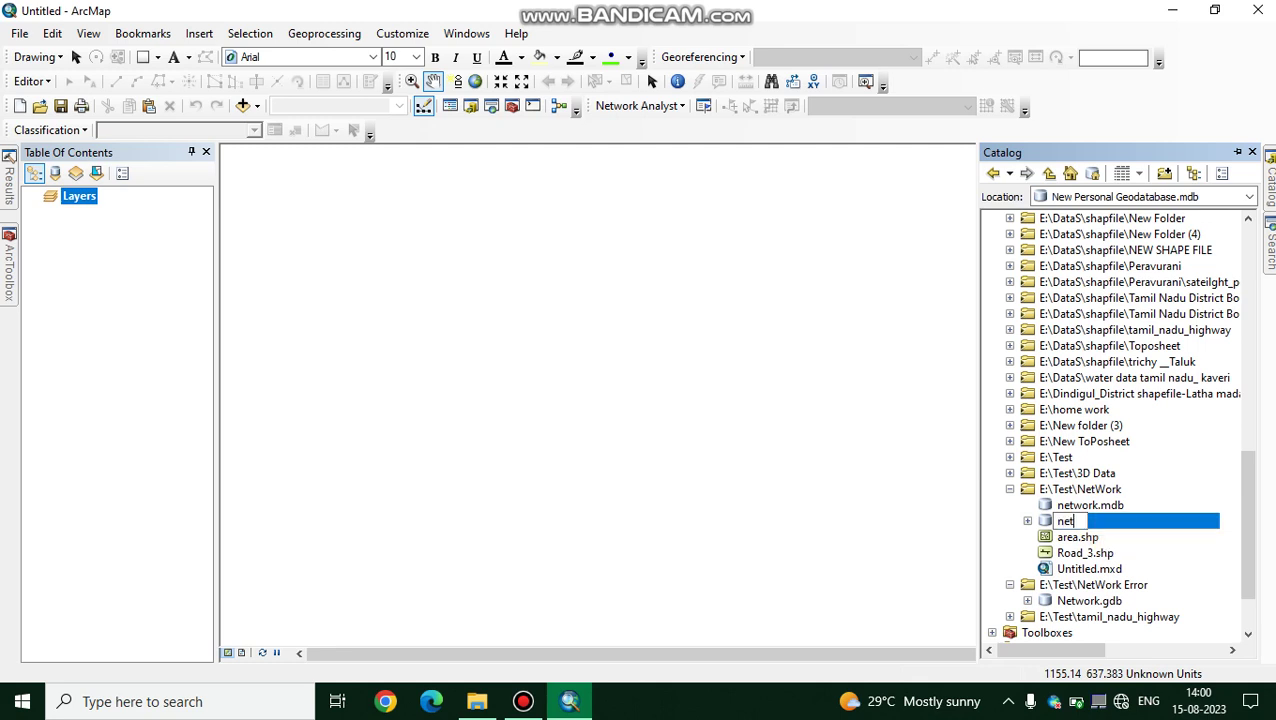
{"action": "key", "text": "Return"}
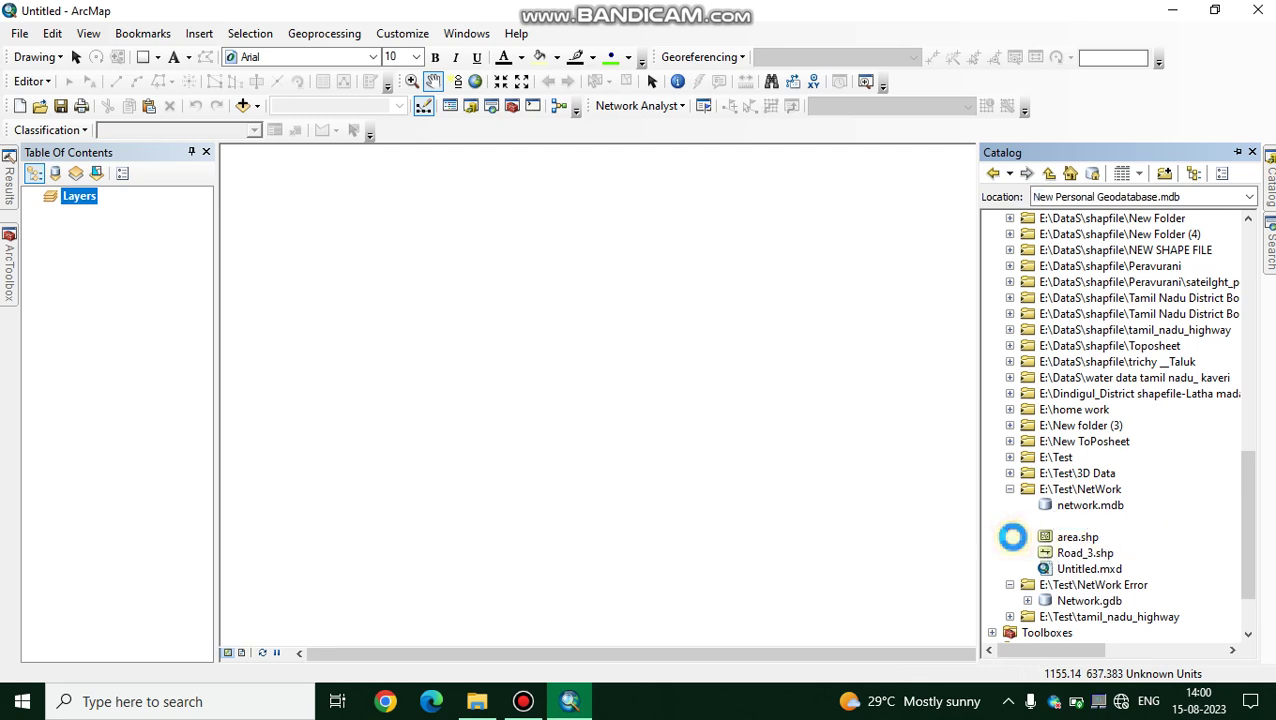
Create a feature dataset named road in net.mdb with WGS 1984 UTM Zone 43N, no vertical coordinate system and default tolerances
{"action": "left_click", "coordinate": [1063, 524]}
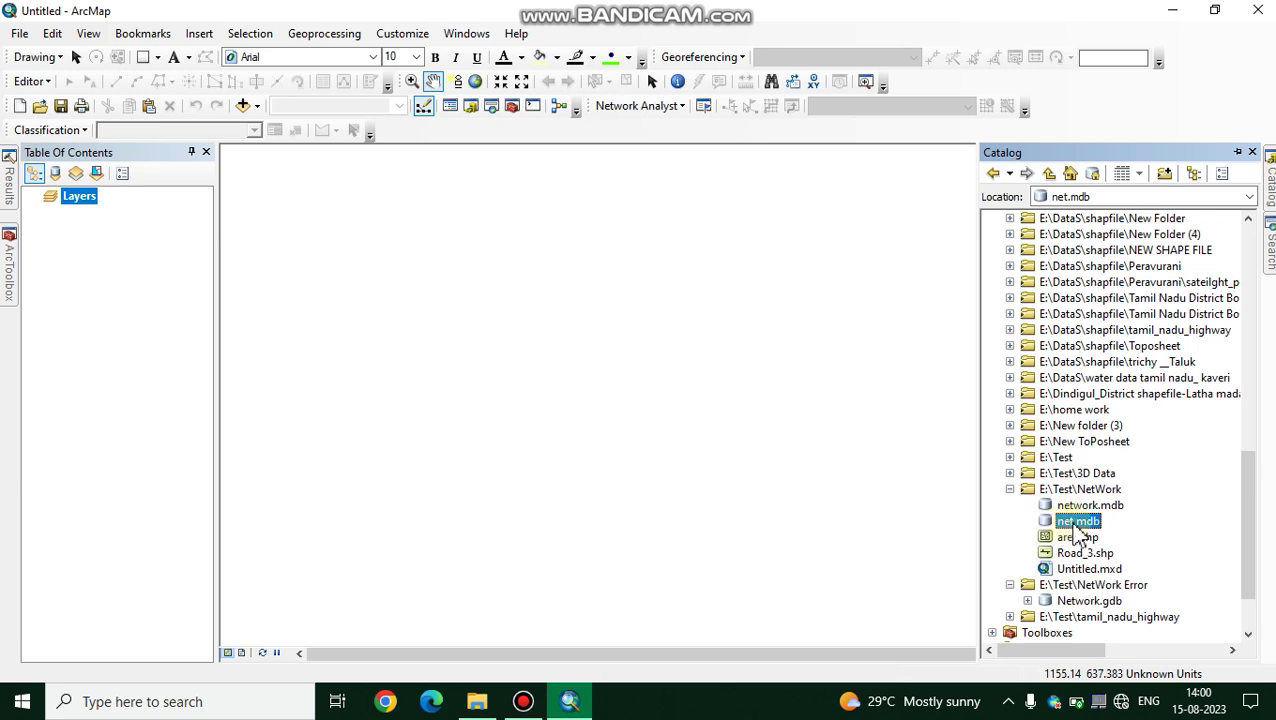
{"action": "right_click", "coordinate": [1076, 526]}
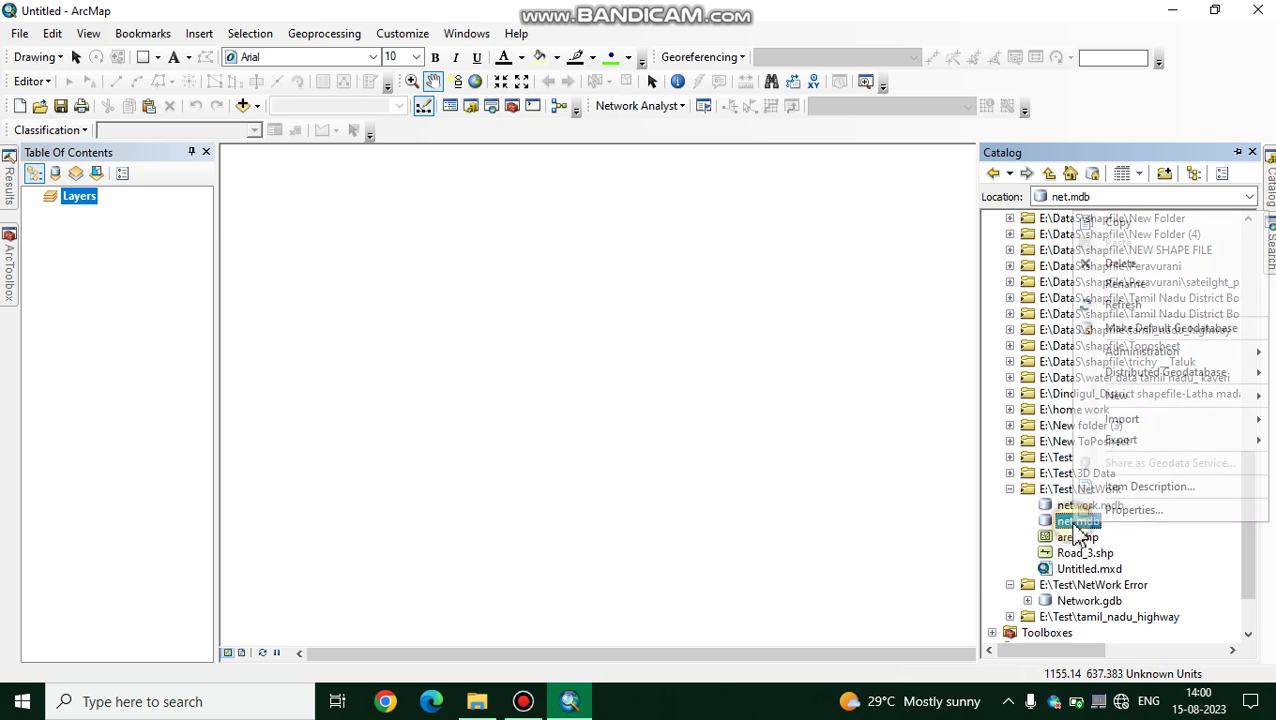
{"action": "mouse_move", "coordinate": [1118, 396]}
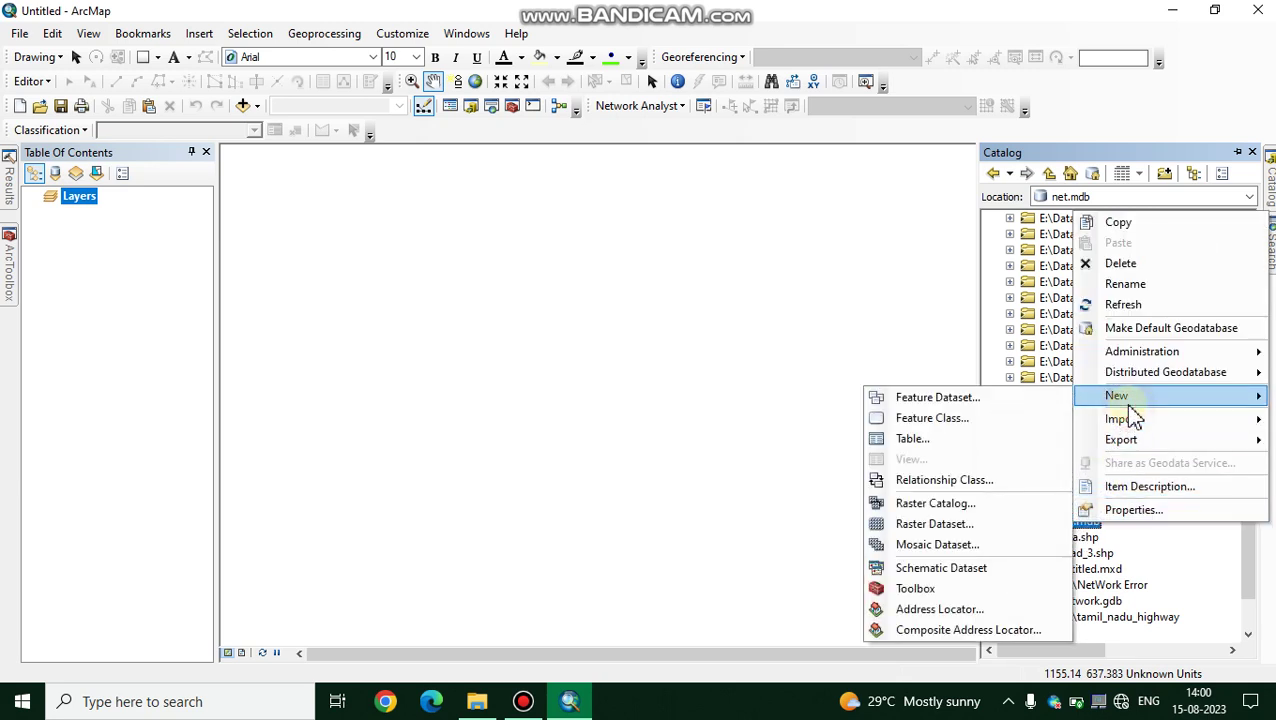
{"action": "left_click", "coordinate": [1022, 399]}
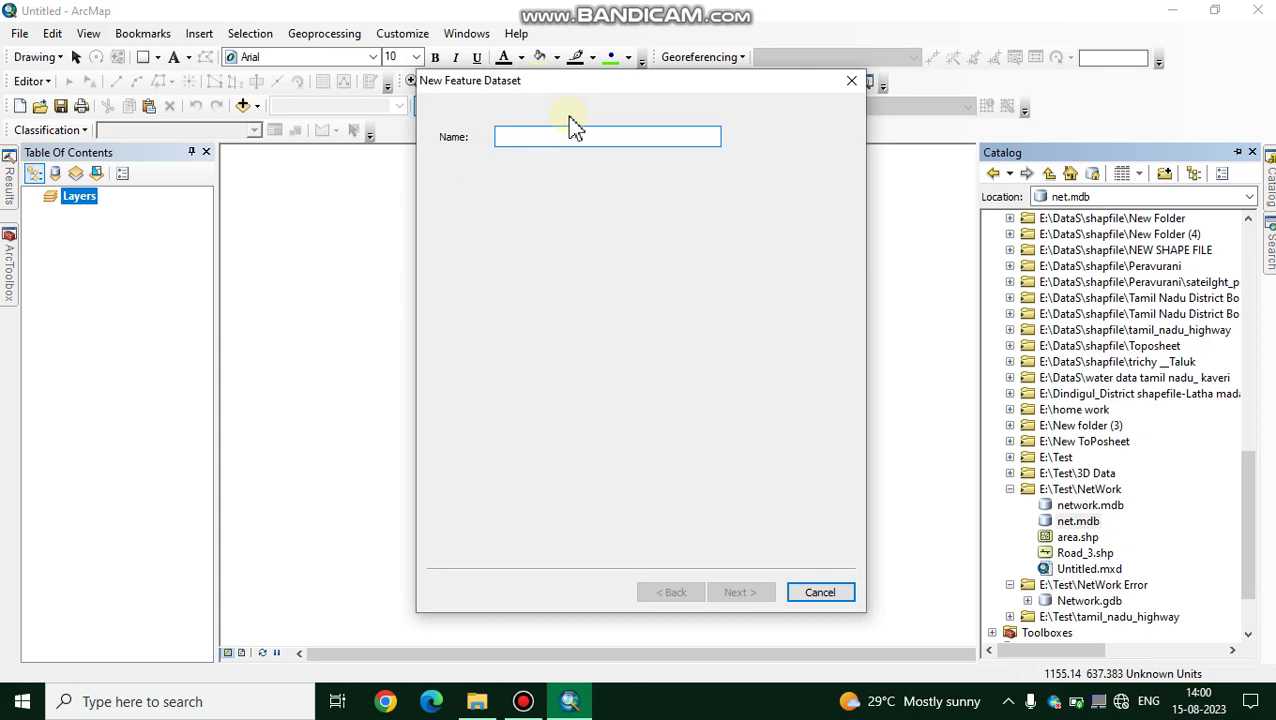
{"action": "type", "text": "ro"}
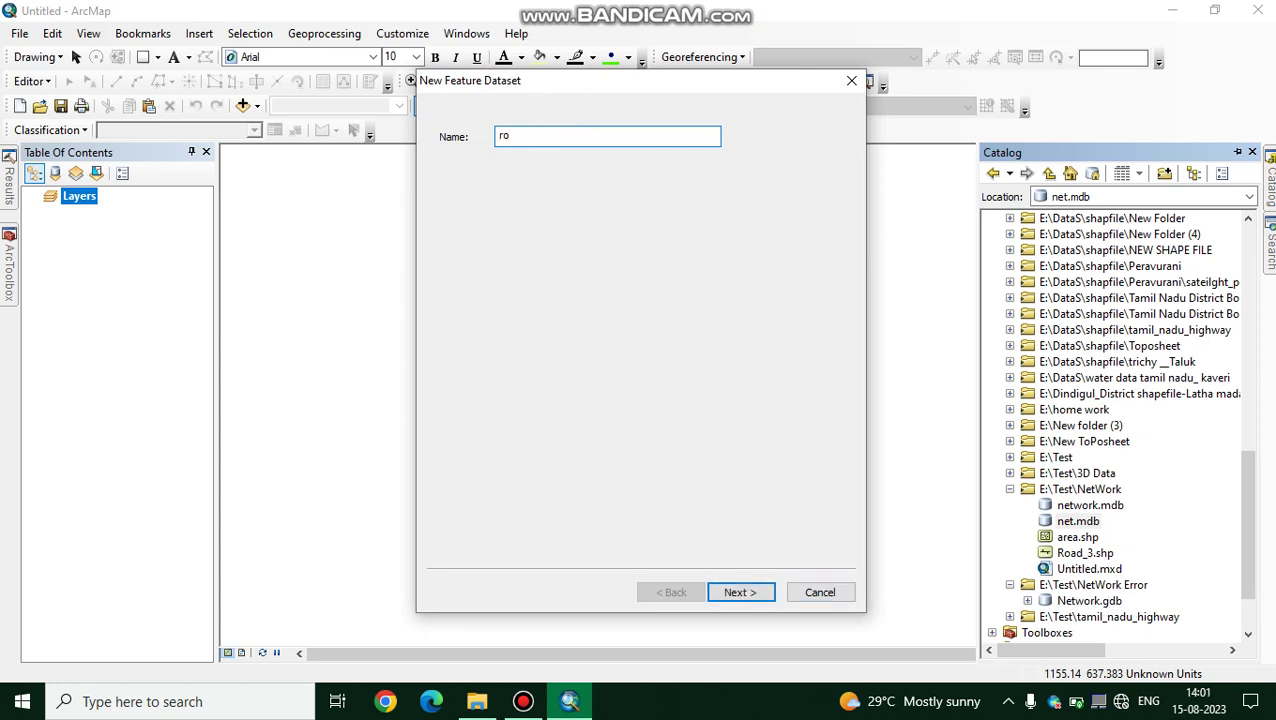
{"action": "type", "text": "ad"}
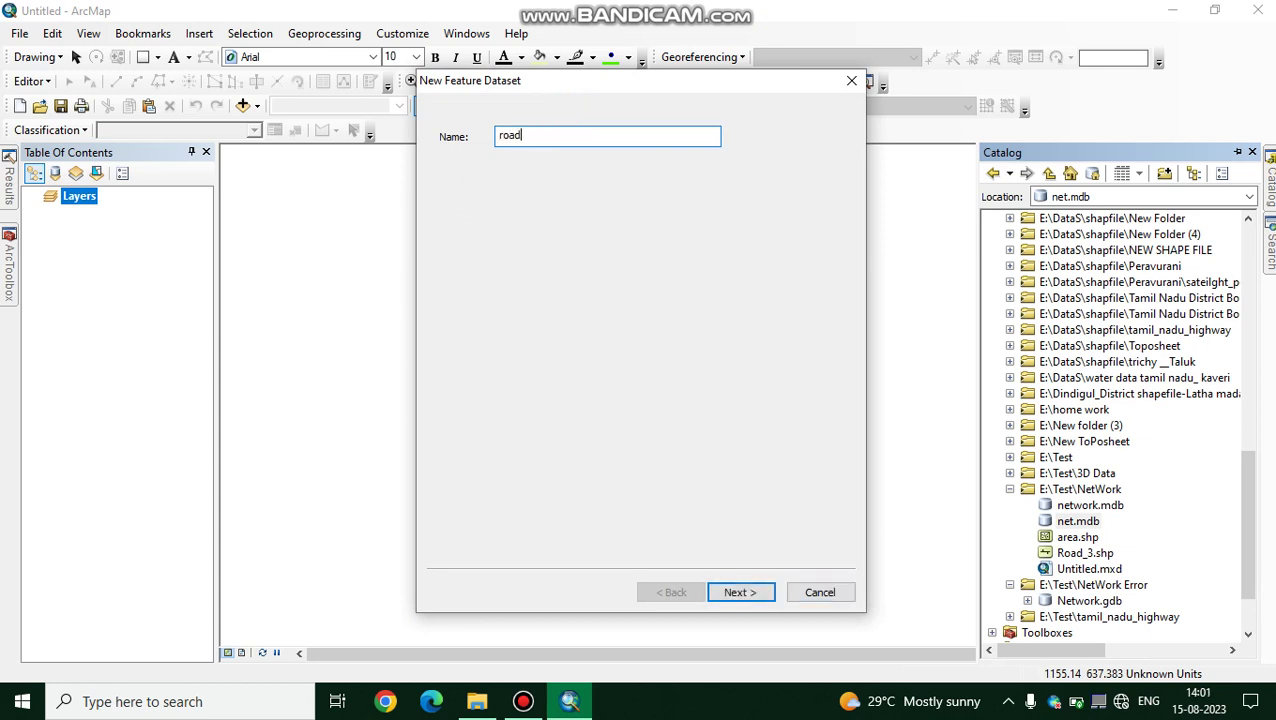
{"action": "left_click", "coordinate": [762, 592]}
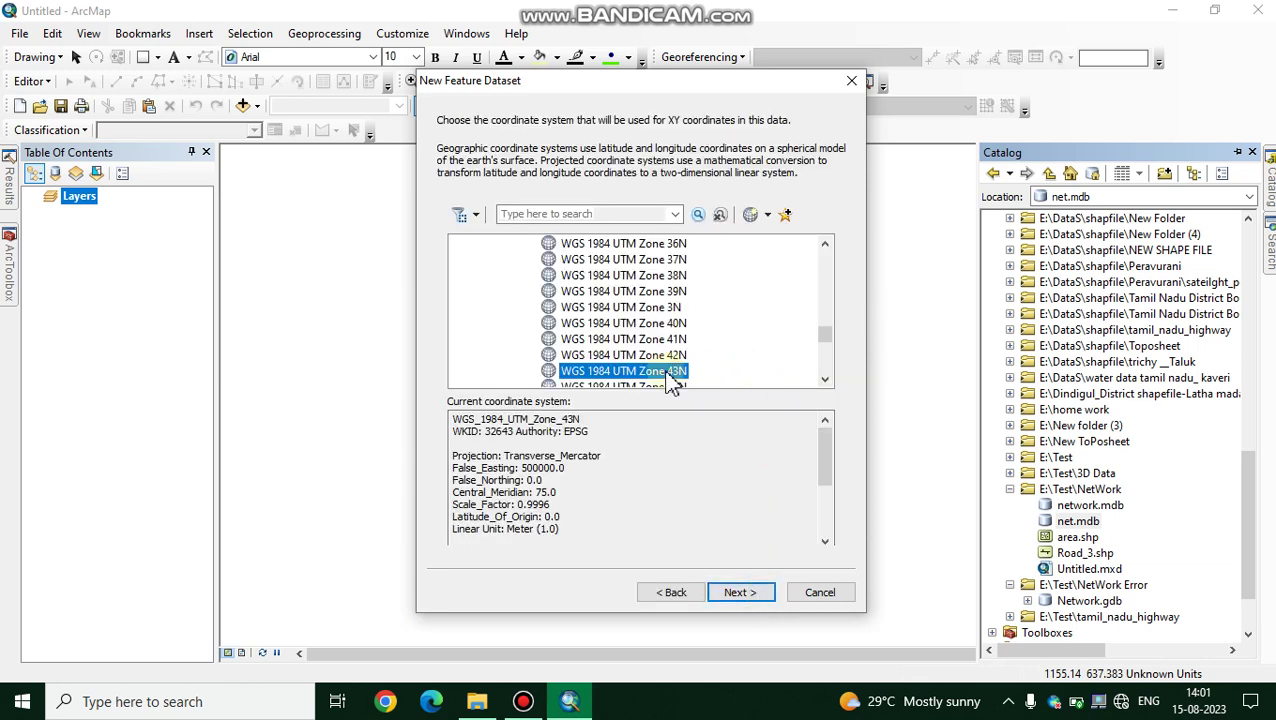
{"action": "left_click", "coordinate": [743, 592]}
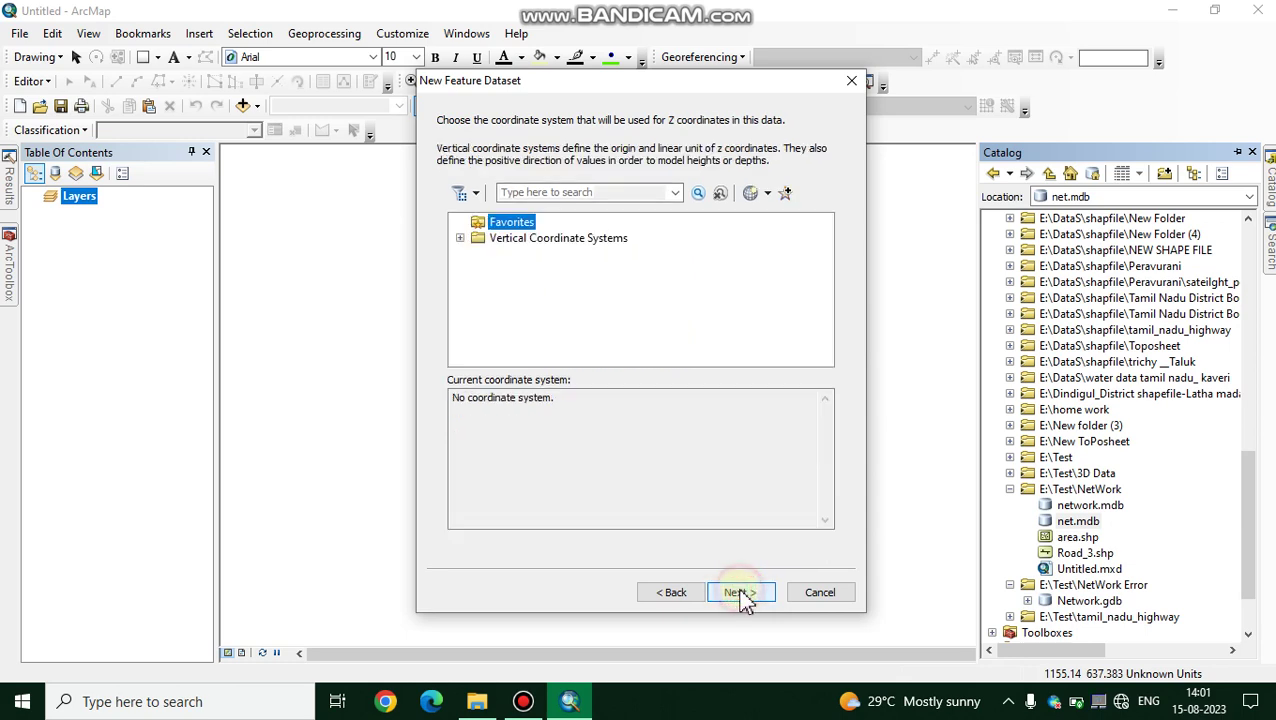
{"action": "left_click", "coordinate": [741, 593]}
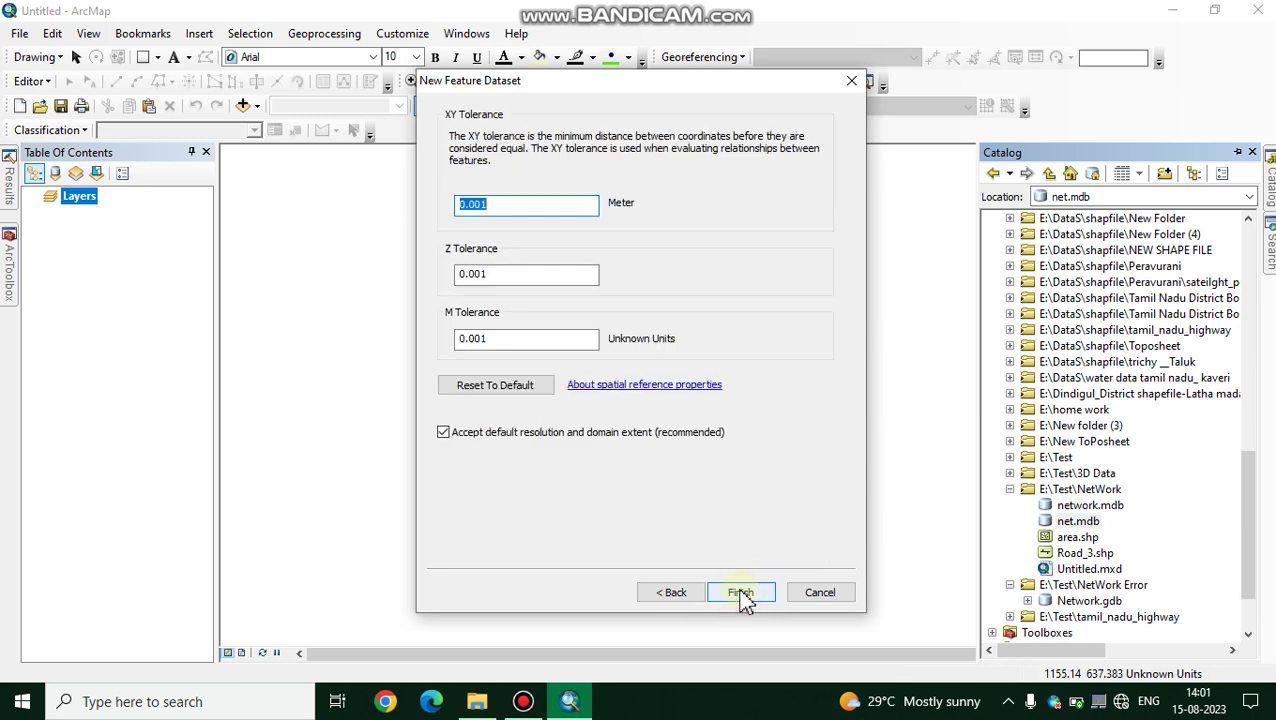
{"action": "left_click", "coordinate": [741, 593]}
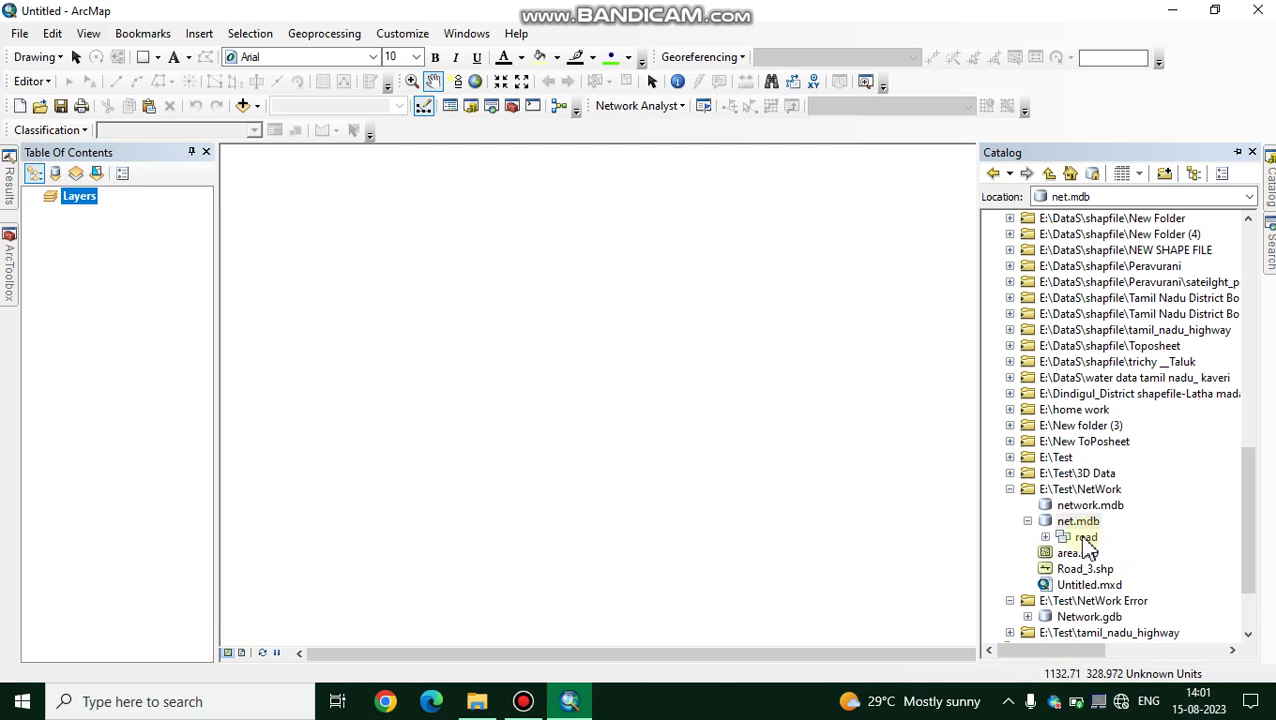
Import the single feature class Road_3.shp into the road feature dataset, naming the output feature class road2
{"action": "right_click", "coordinate": [1084, 538]}
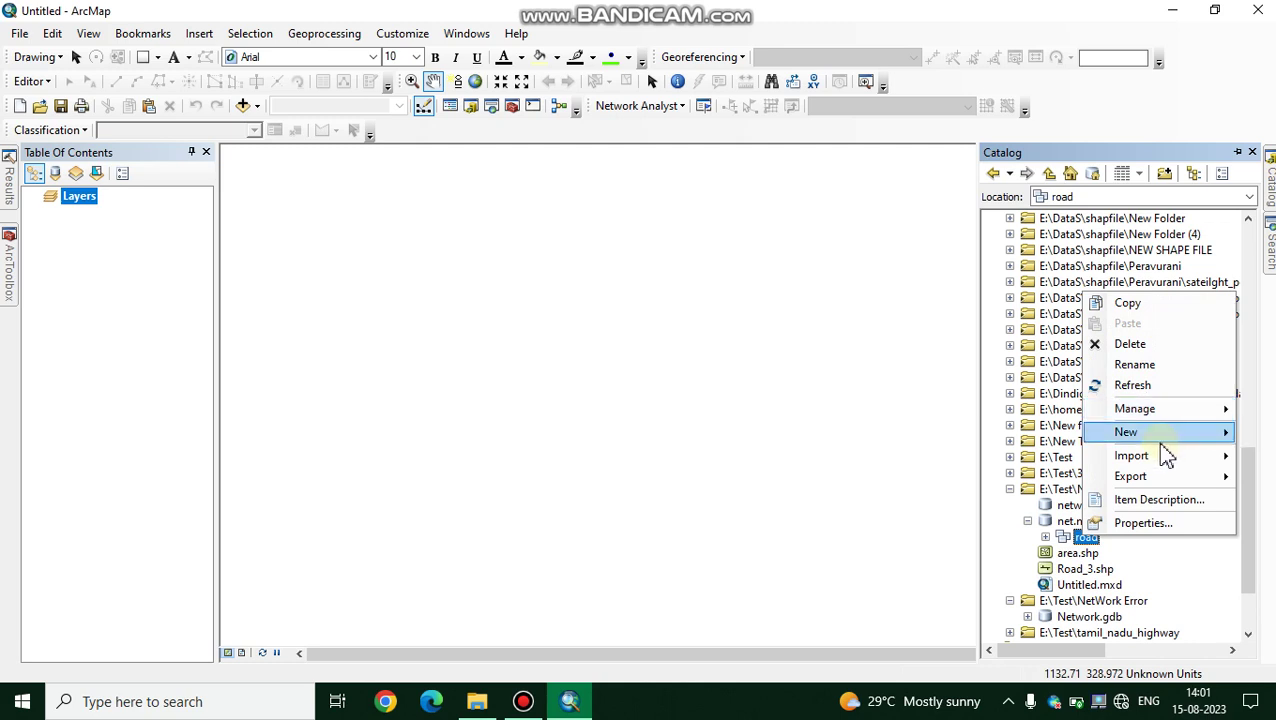
{"action": "mouse_move", "coordinate": [1151, 456]}
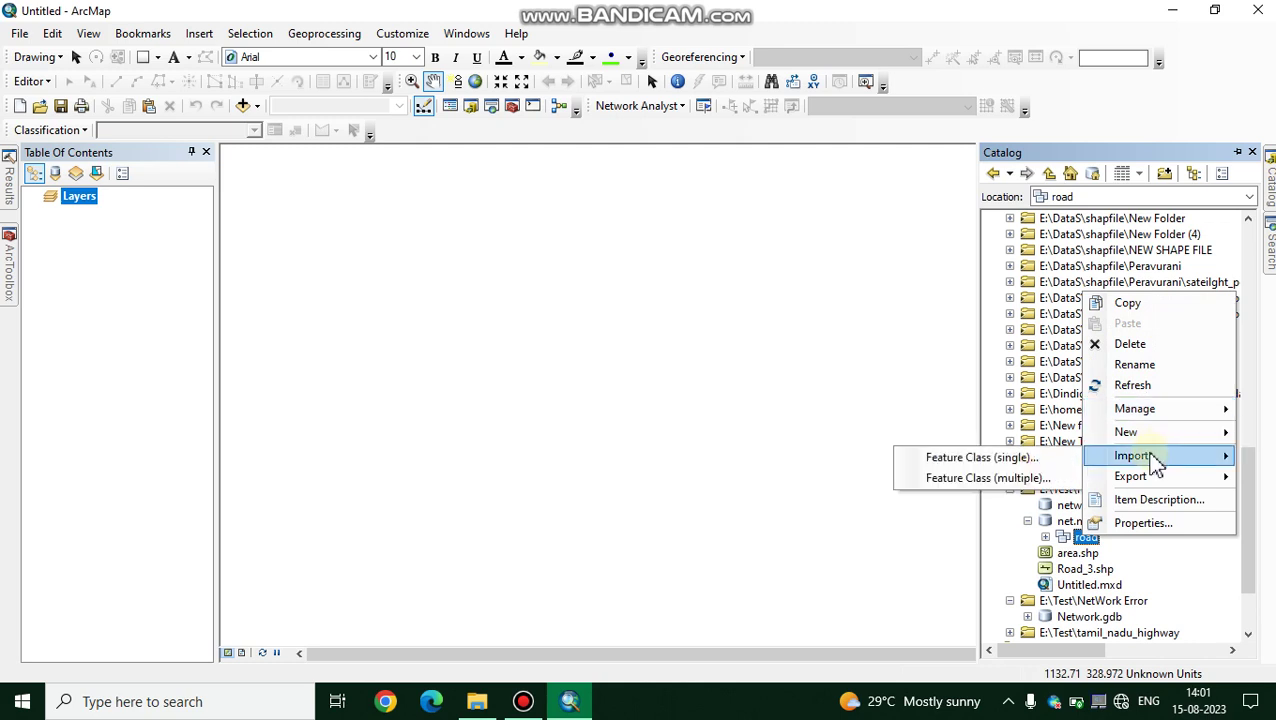
{"action": "left_click", "coordinate": [1060, 462]}
{"action": "left_click", "coordinate": [1031, 455]}
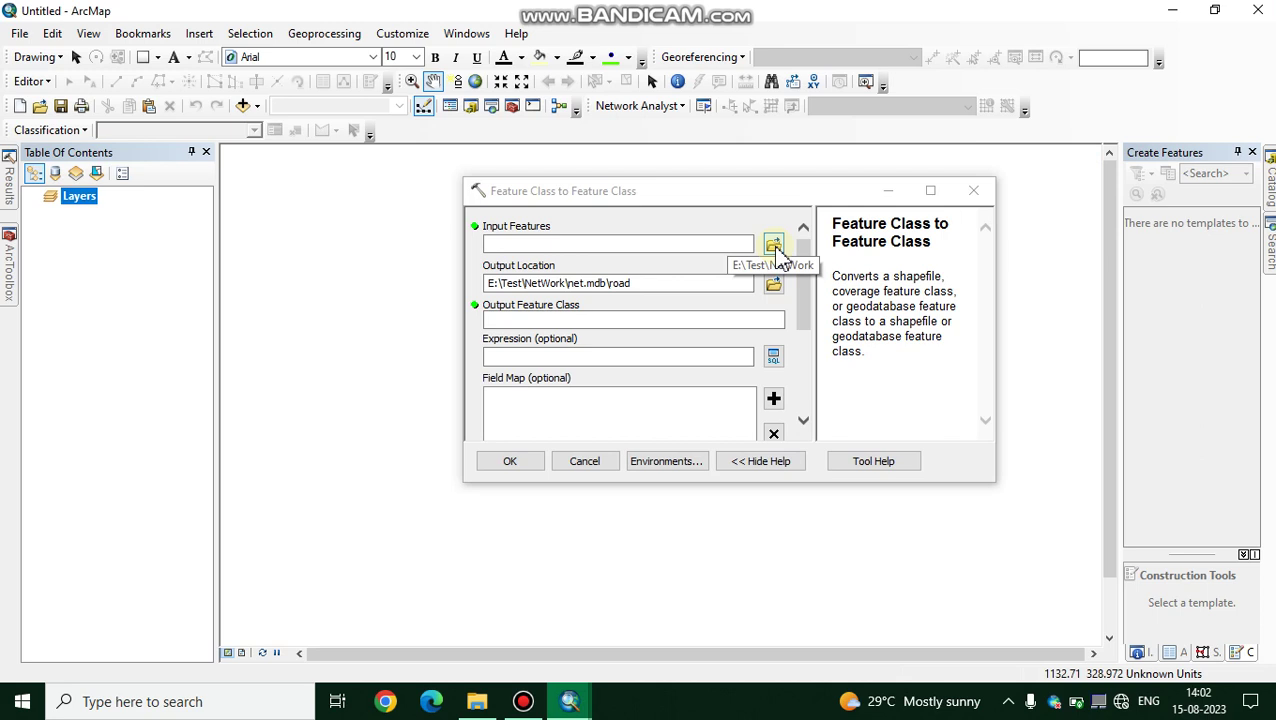
{"action": "left_click", "coordinate": [776, 250]}
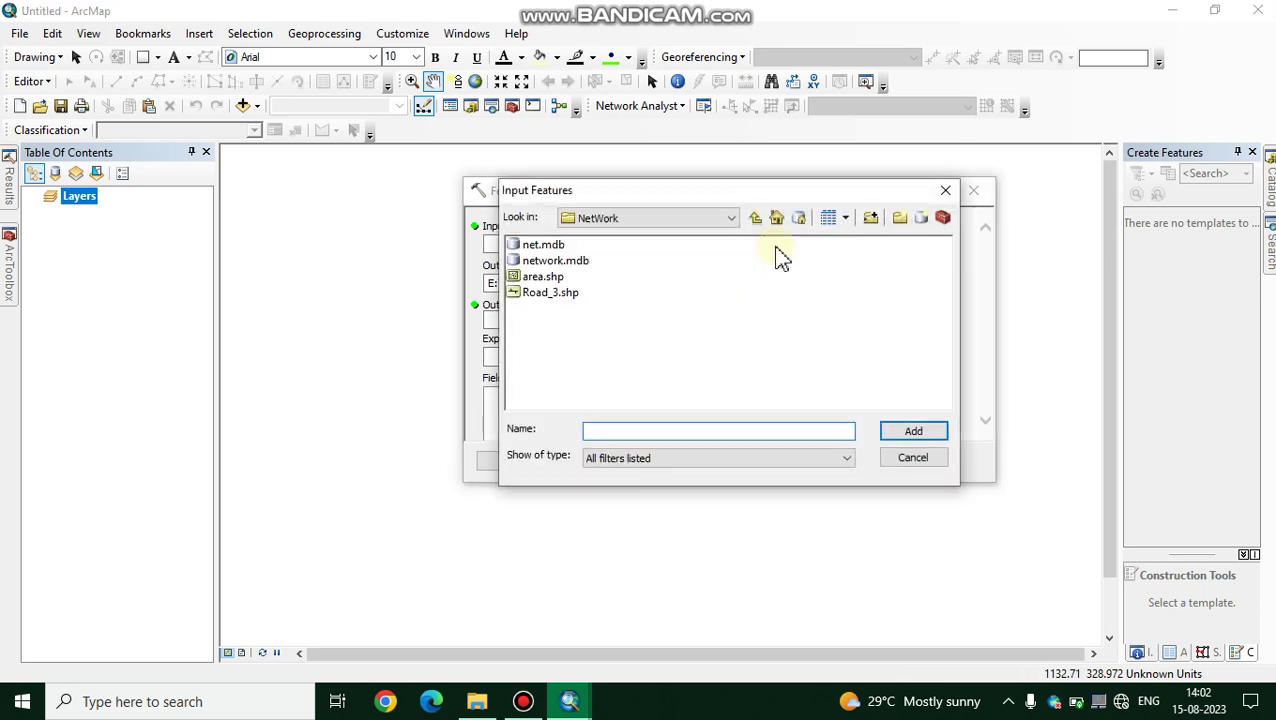
{"action": "left_click", "coordinate": [552, 295]}
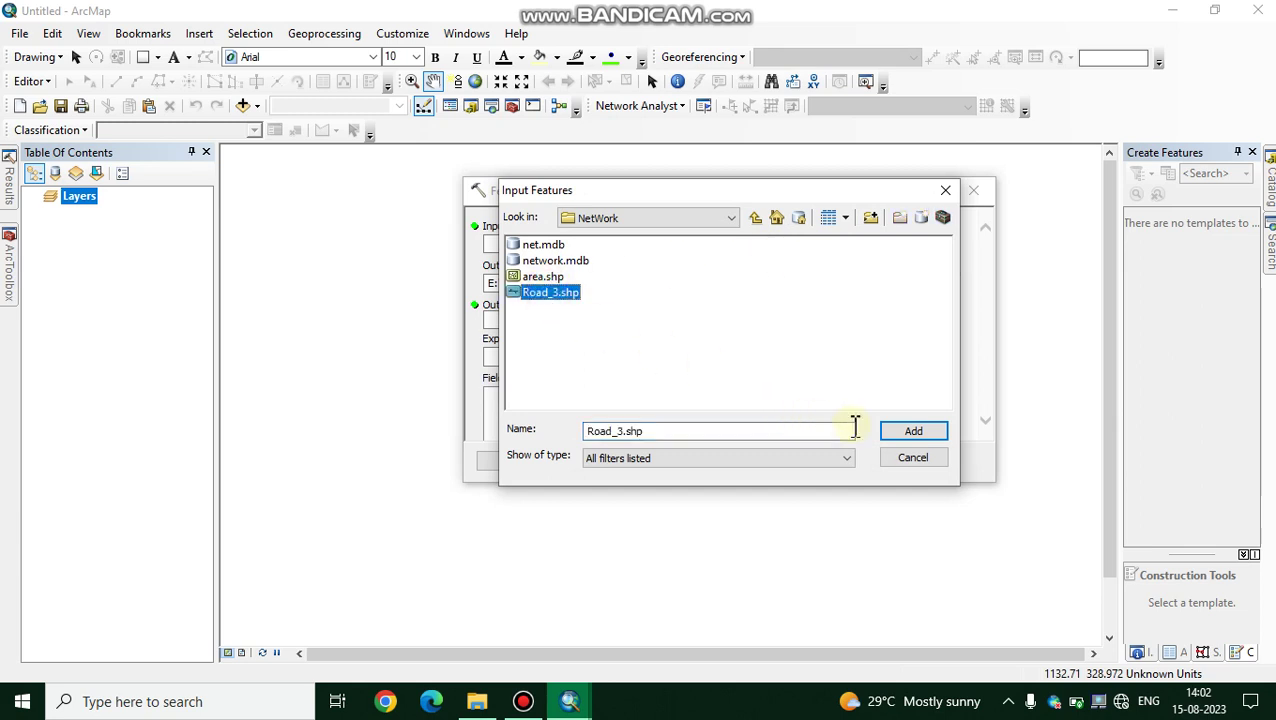
{"action": "left_click", "coordinate": [900, 436]}
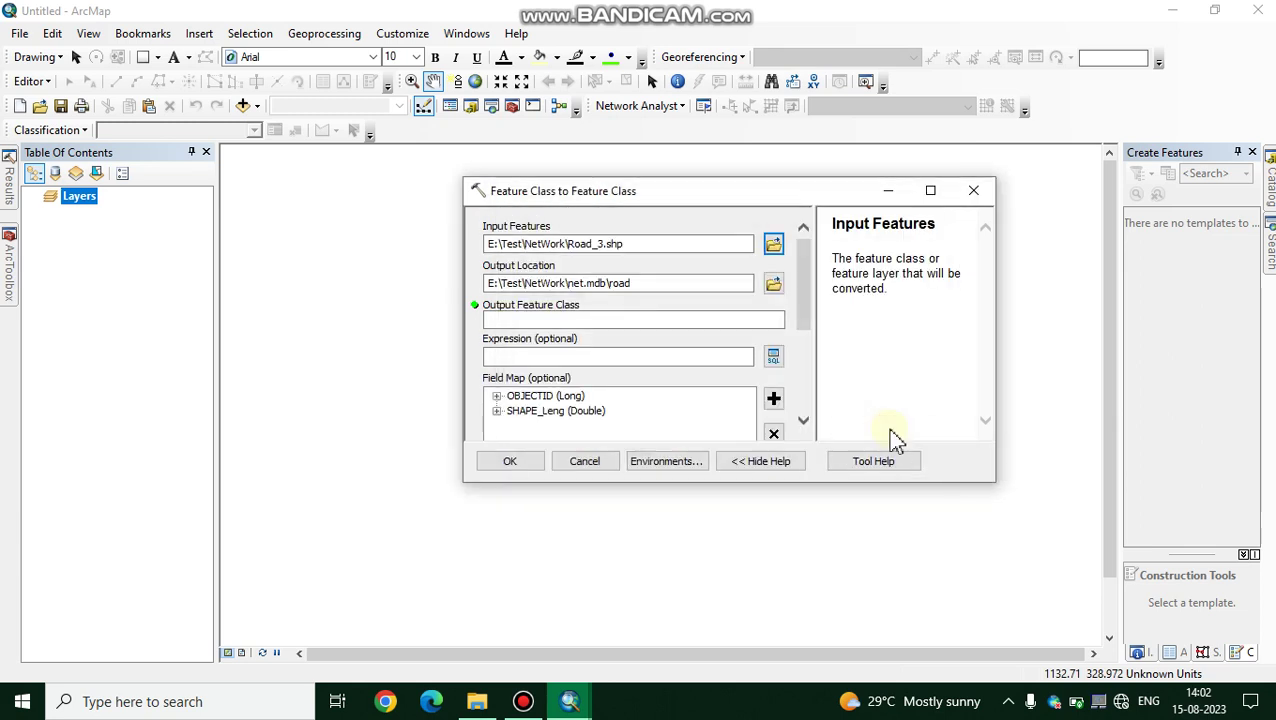
{"action": "left_click", "coordinate": [657, 321]}
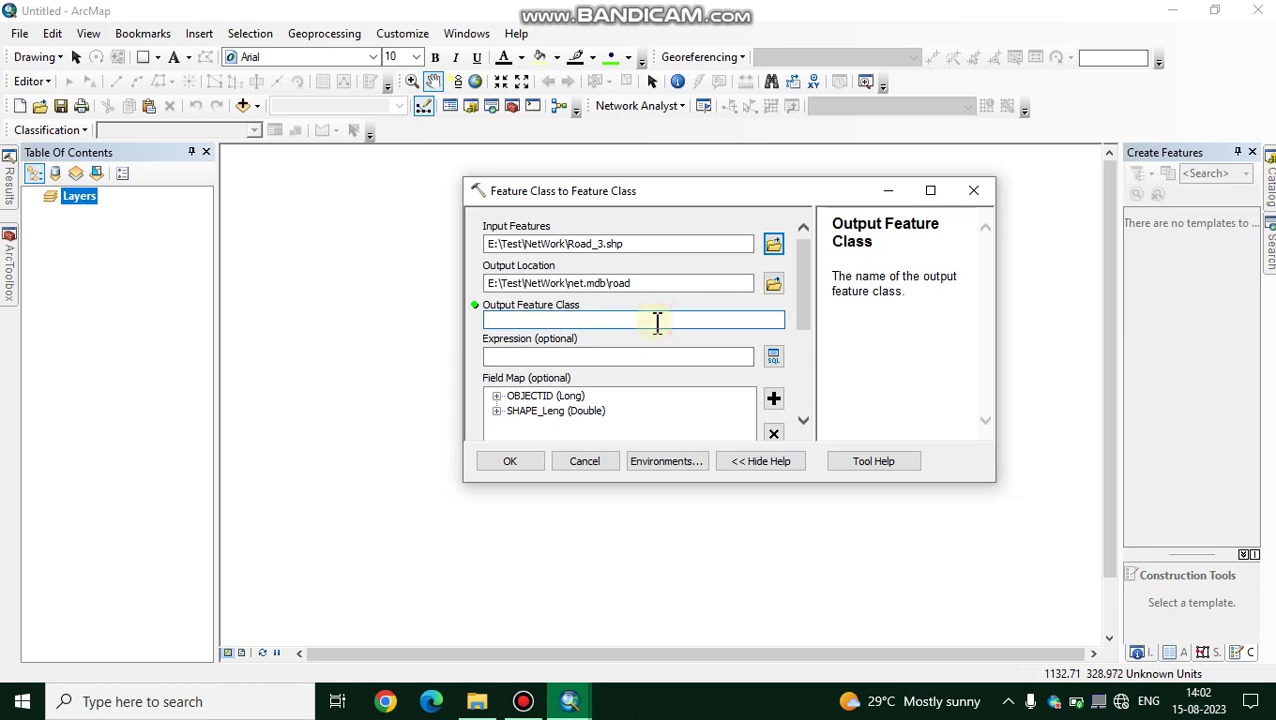
{"action": "type", "text": "road2"}
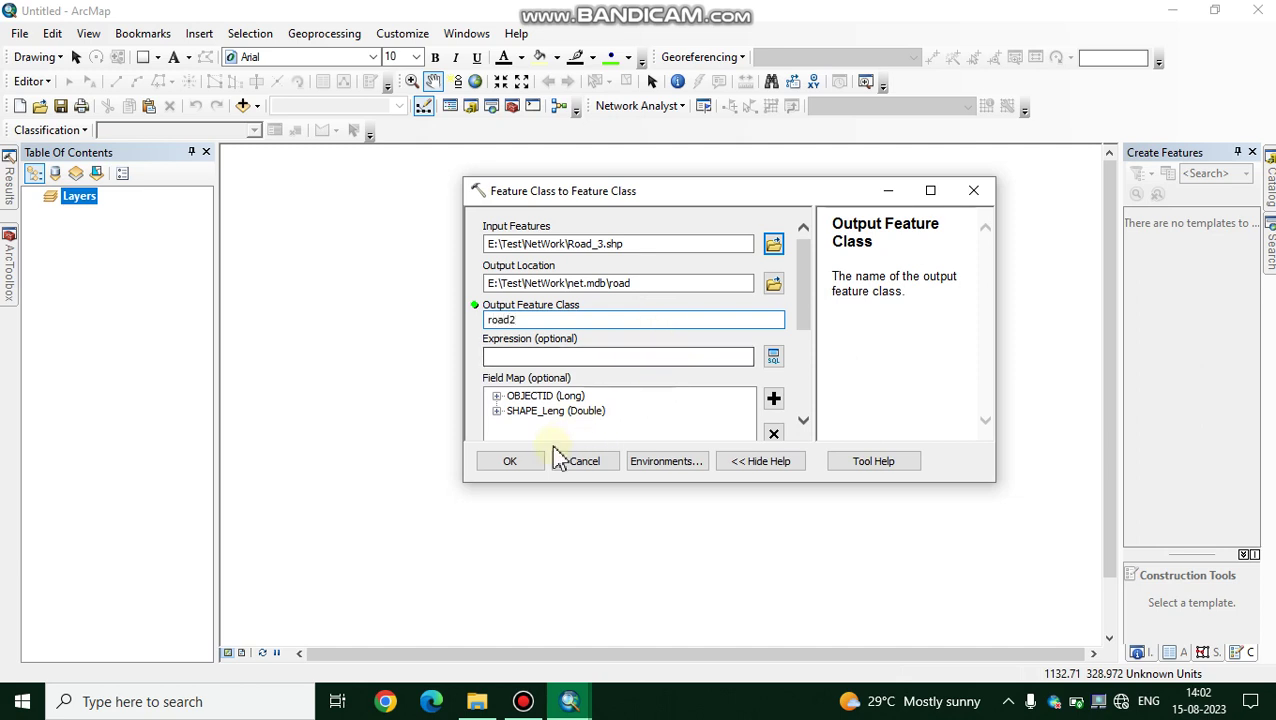
{"action": "left_click", "coordinate": [512, 461]}
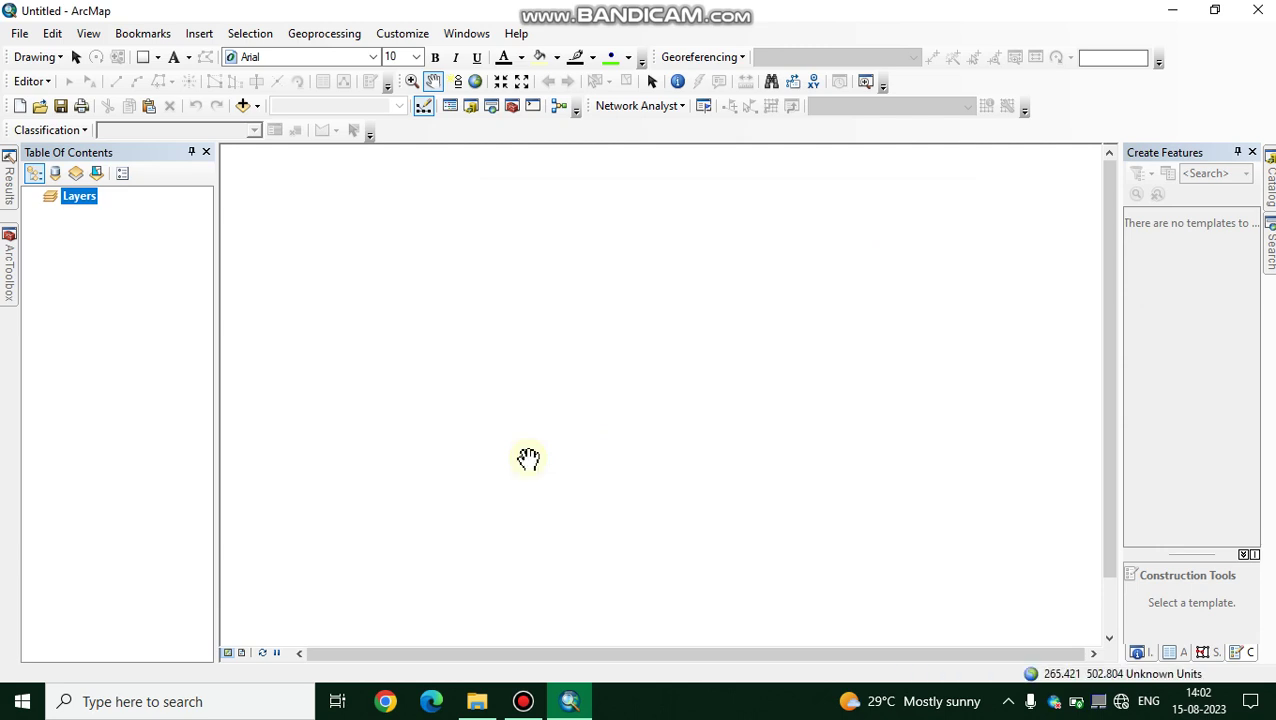
Check the road dataset in the catalog and examine the current session's Feature Class to Feature Class result entry
{"action": "left_click", "coordinate": [1269, 193]}
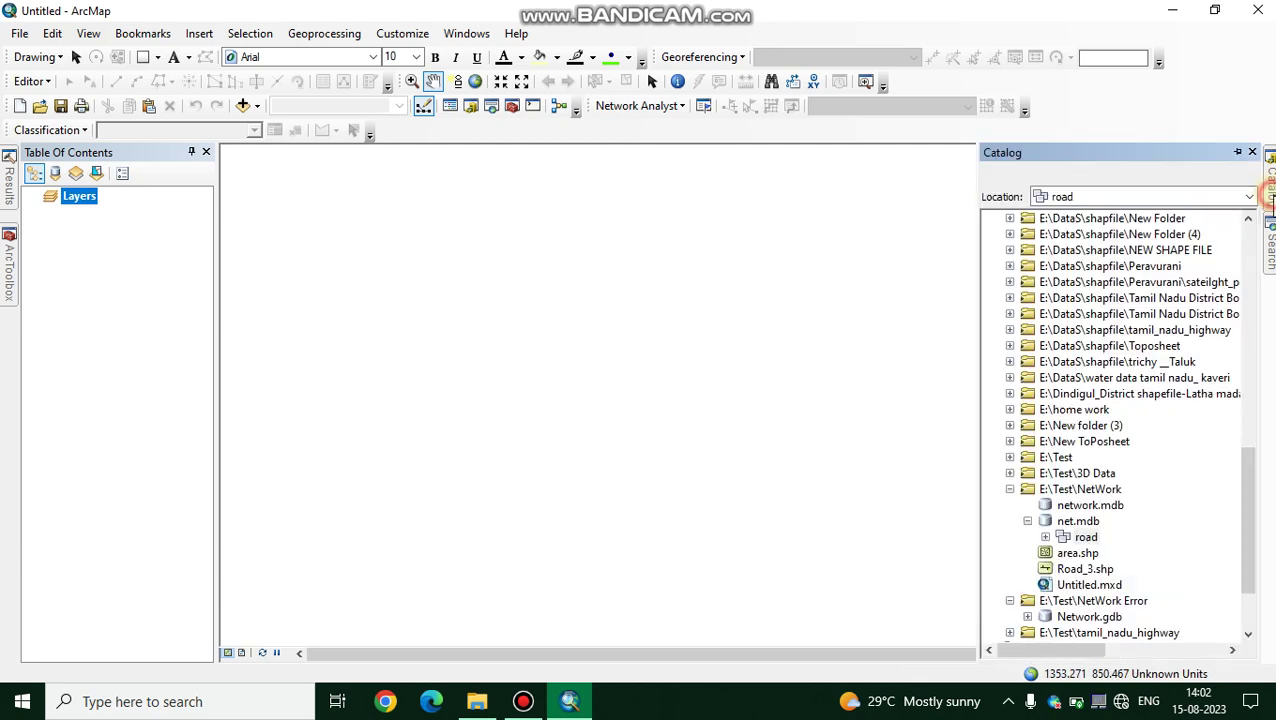
{"action": "left_click", "coordinate": [1245, 457]}
{"action": "left_click_drag", "start_coordinate": [1248, 470], "coordinate": [1246, 472]}
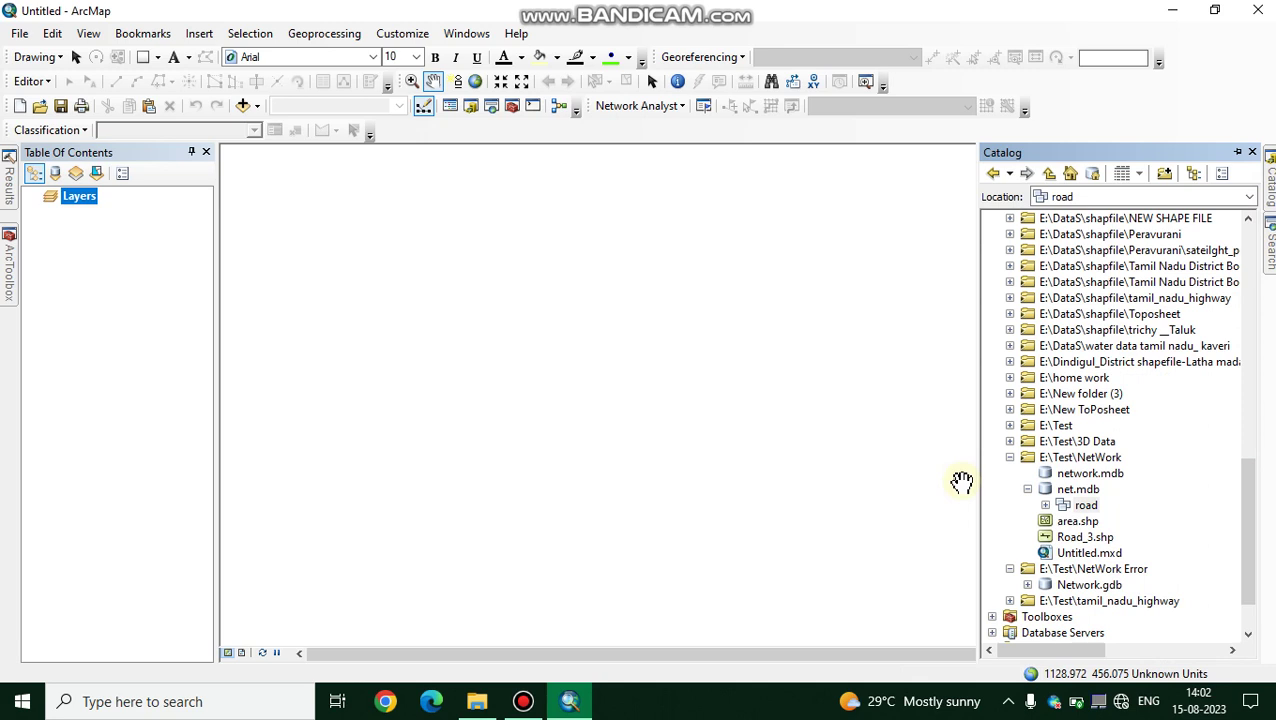
{"action": "left_click", "coordinate": [8, 183]}
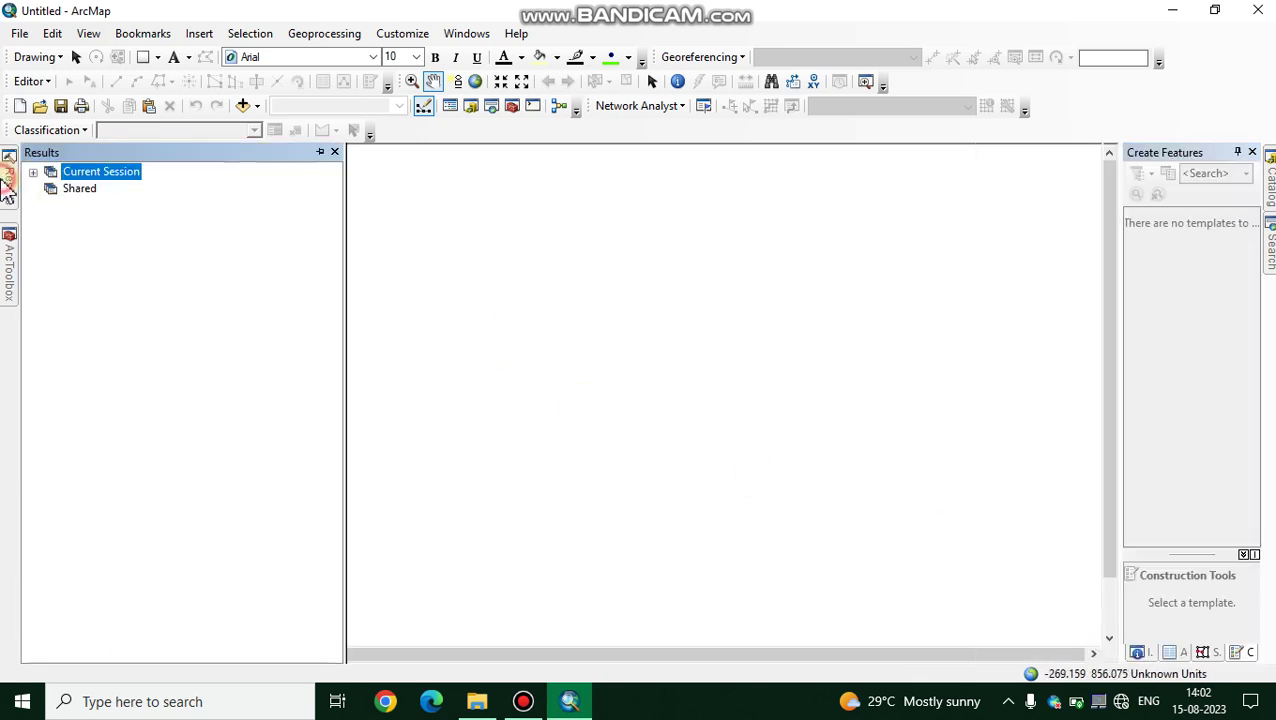
{"action": "left_click", "coordinate": [33, 172]}
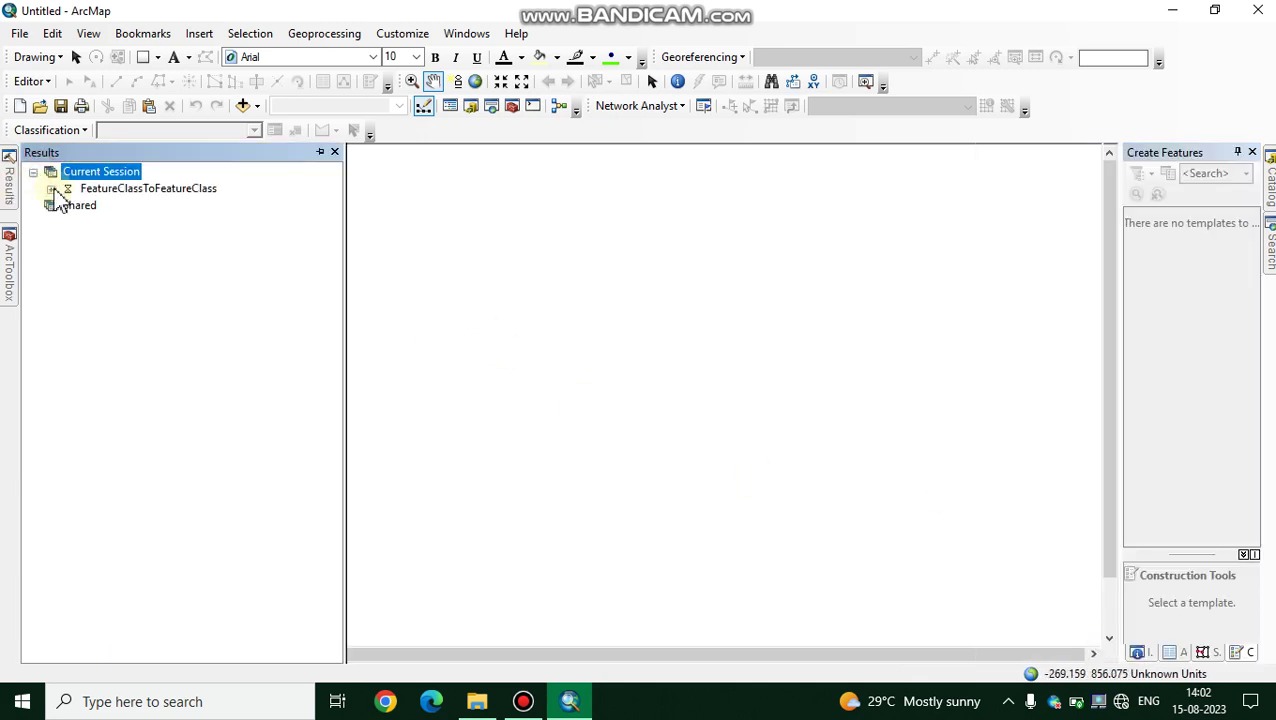
{"action": "left_click", "coordinate": [51, 189]}
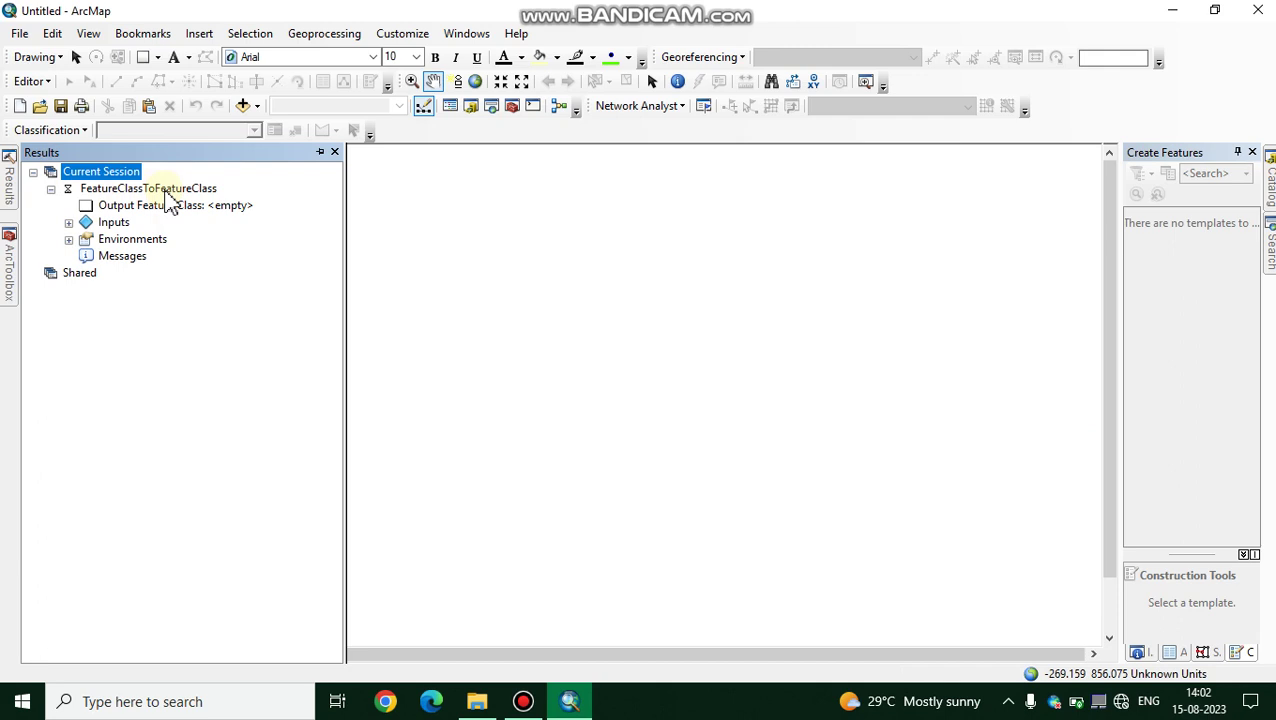
{"action": "mouse_move", "coordinate": [633, 8]}
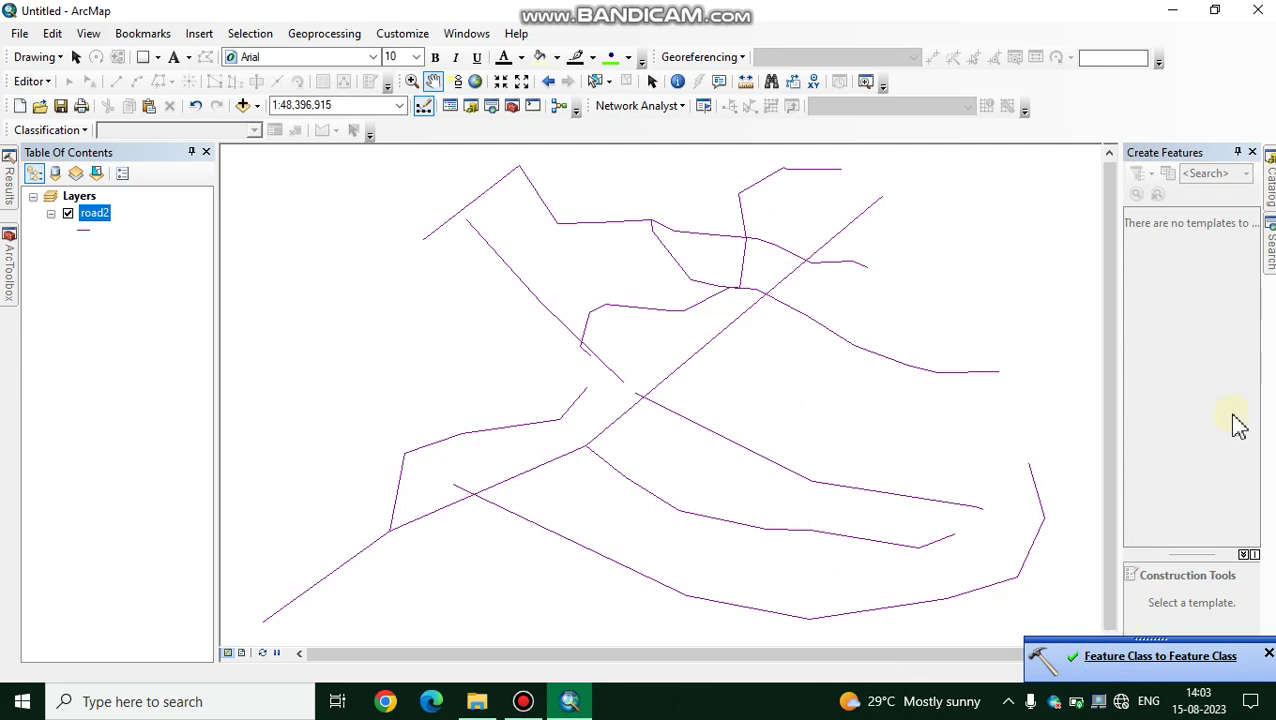
Add the road feature dataset from net.mdb to the map's Layers data frame
{"action": "left_click", "coordinate": [1270, 185]}
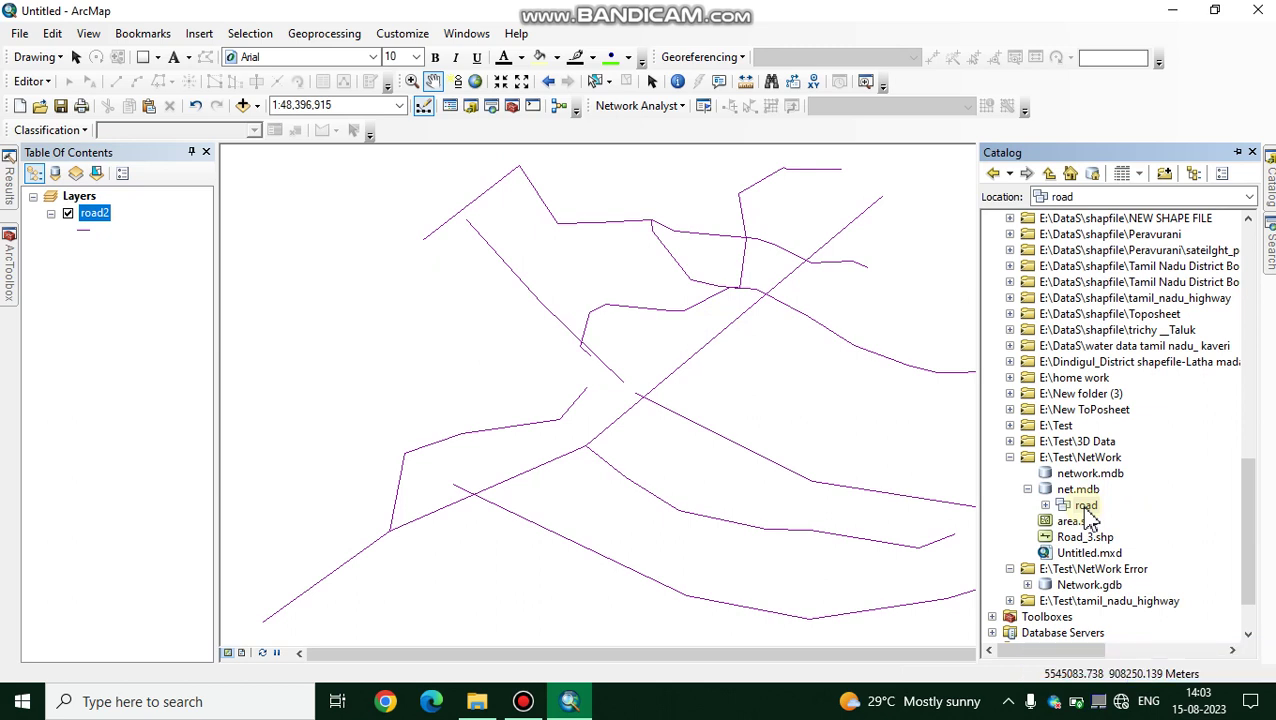
{"action": "left_click_drag", "start_coordinate": [1090, 512], "coordinate": [88, 197]}
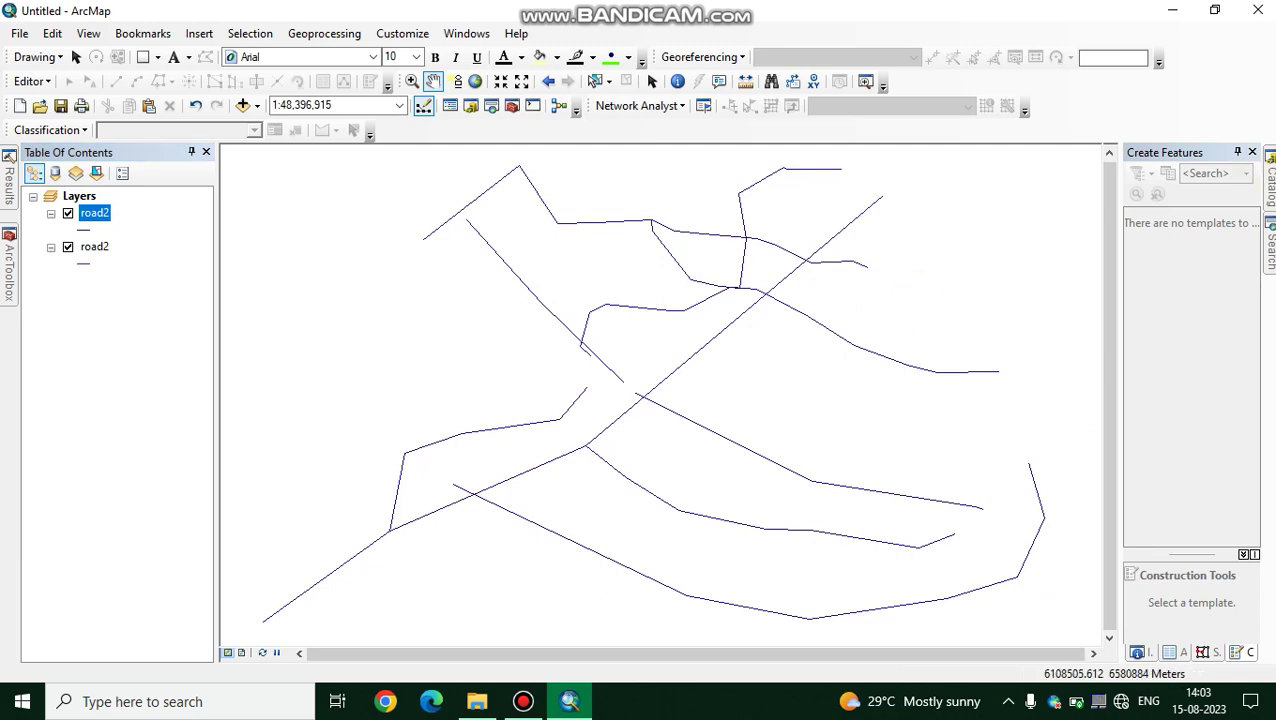
Start a new topology in the road feature dataset named road_Topology with 0.001 m cluster tolerance, including road2 at rank 1
{"action": "mouse_move", "coordinate": [1269, 185]}
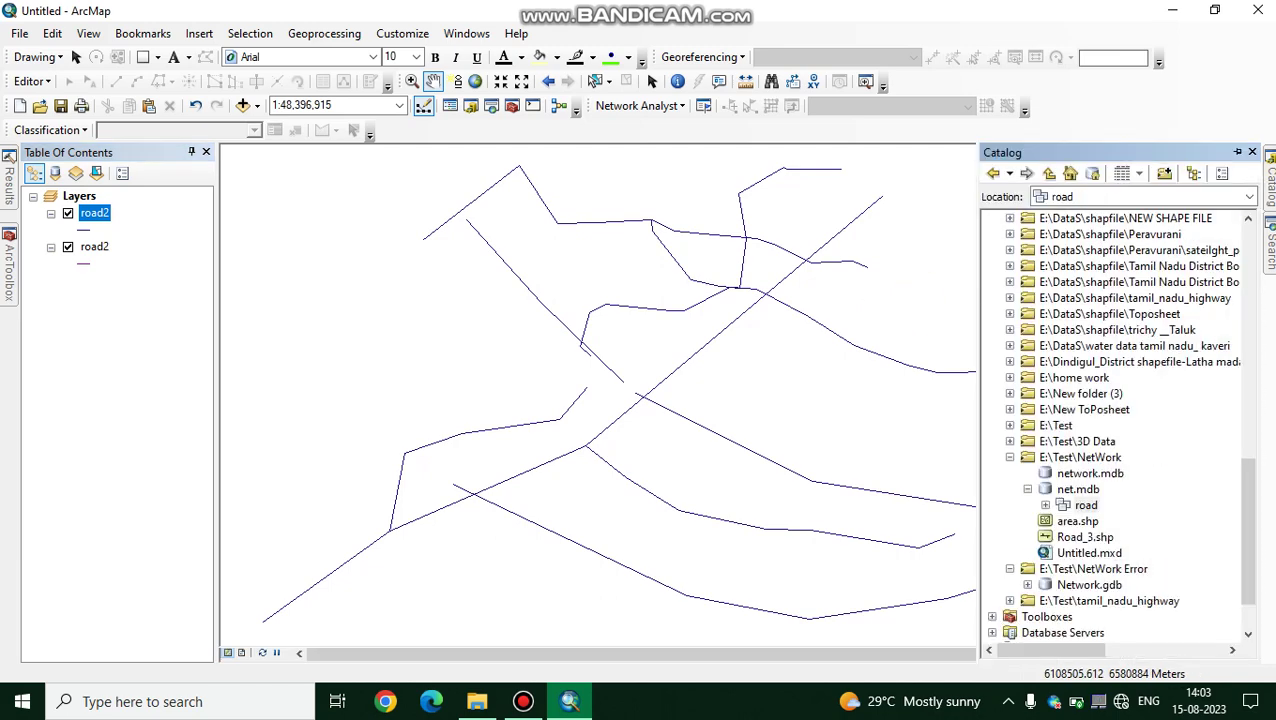
{"action": "right_click", "coordinate": [1088, 508]}
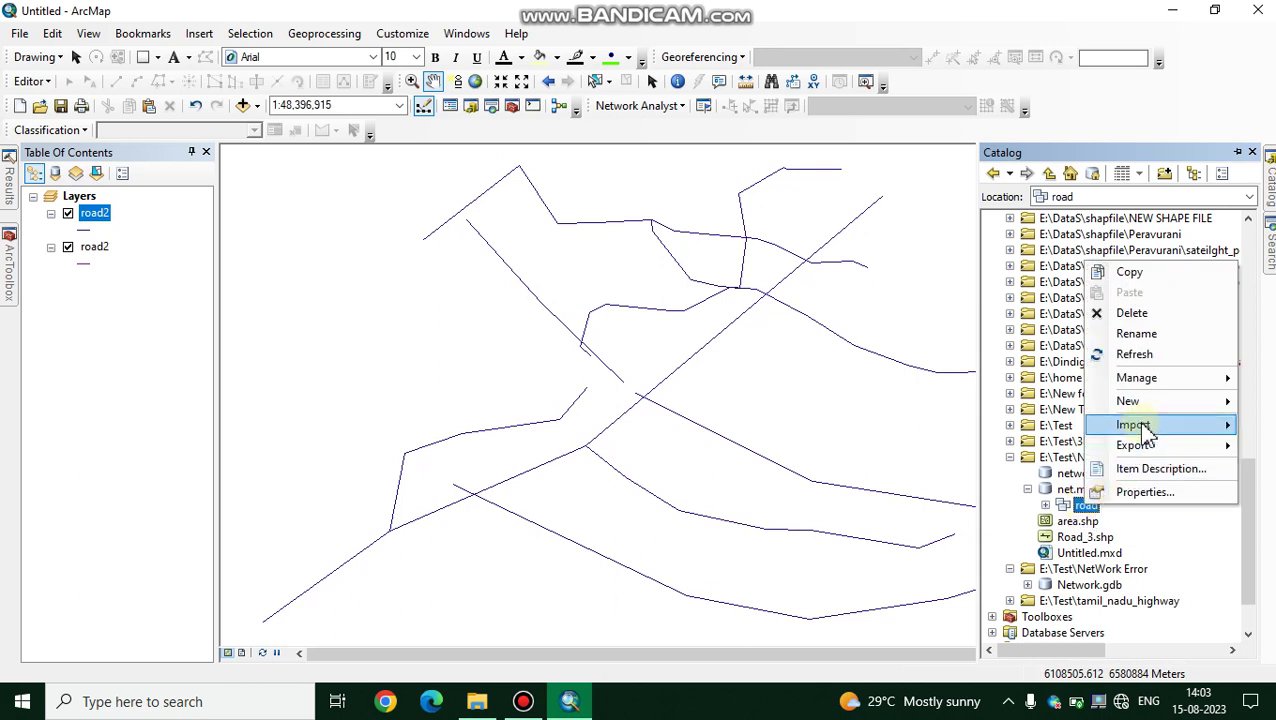
{"action": "mouse_move", "coordinate": [1140, 426]}
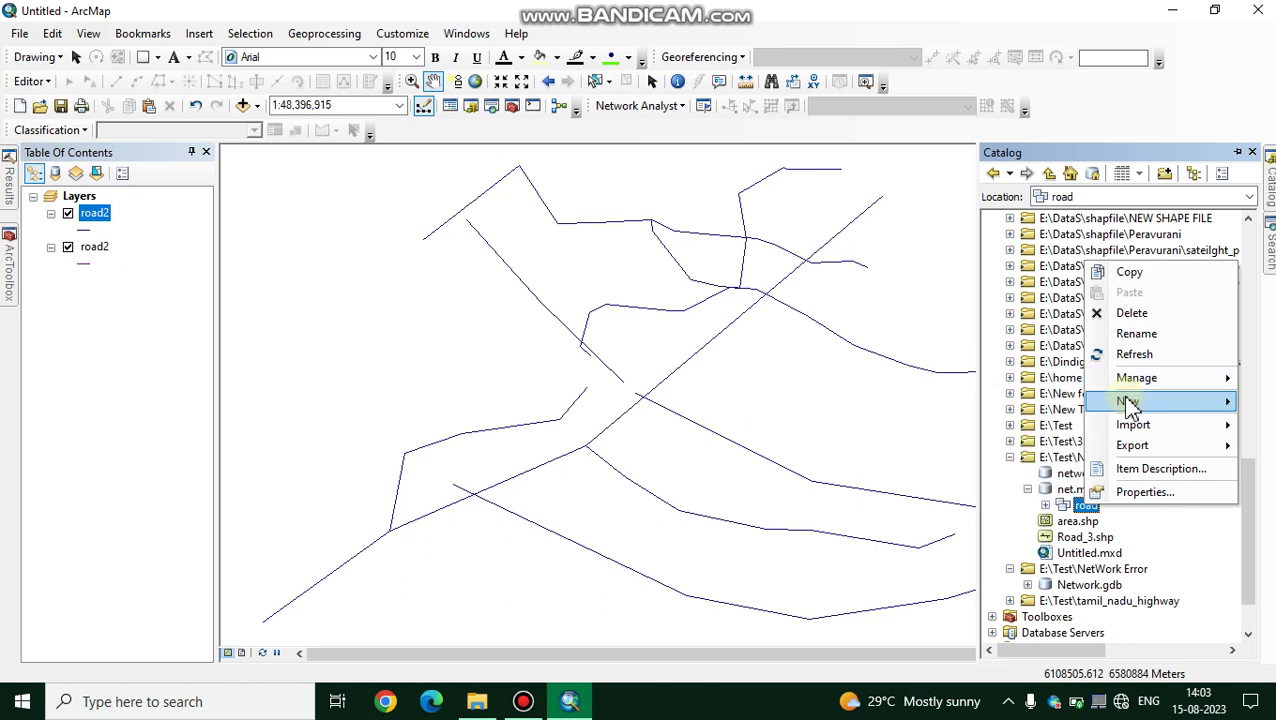
{"action": "mouse_move", "coordinate": [1127, 402]}
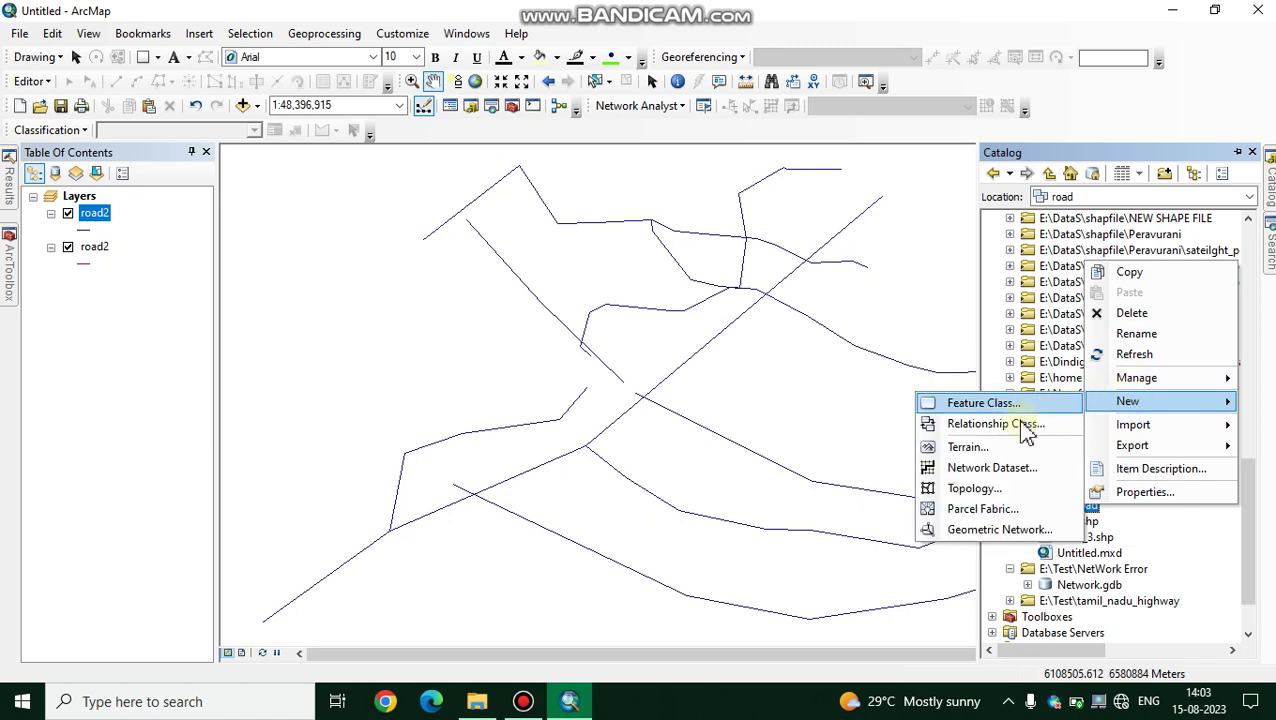
{"action": "left_click", "coordinate": [1004, 489]}
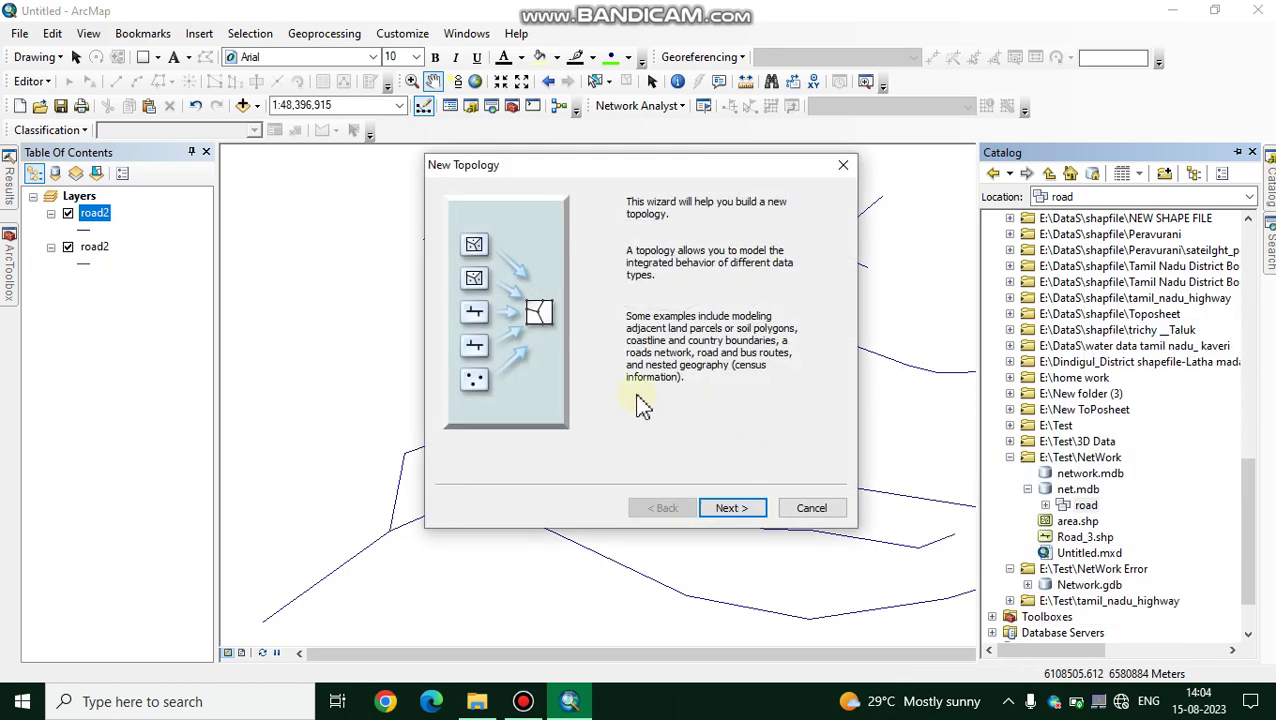
{"action": "left_click", "coordinate": [729, 508]}
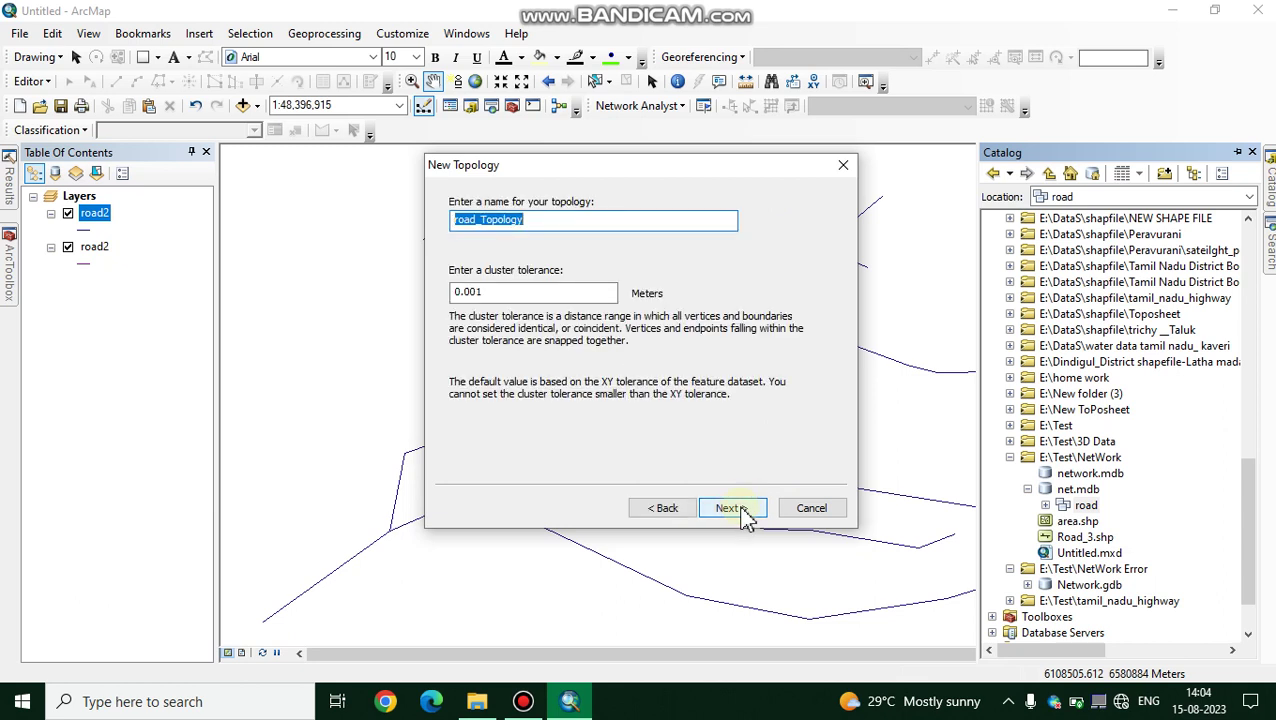
{"action": "left_click", "coordinate": [729, 508]}
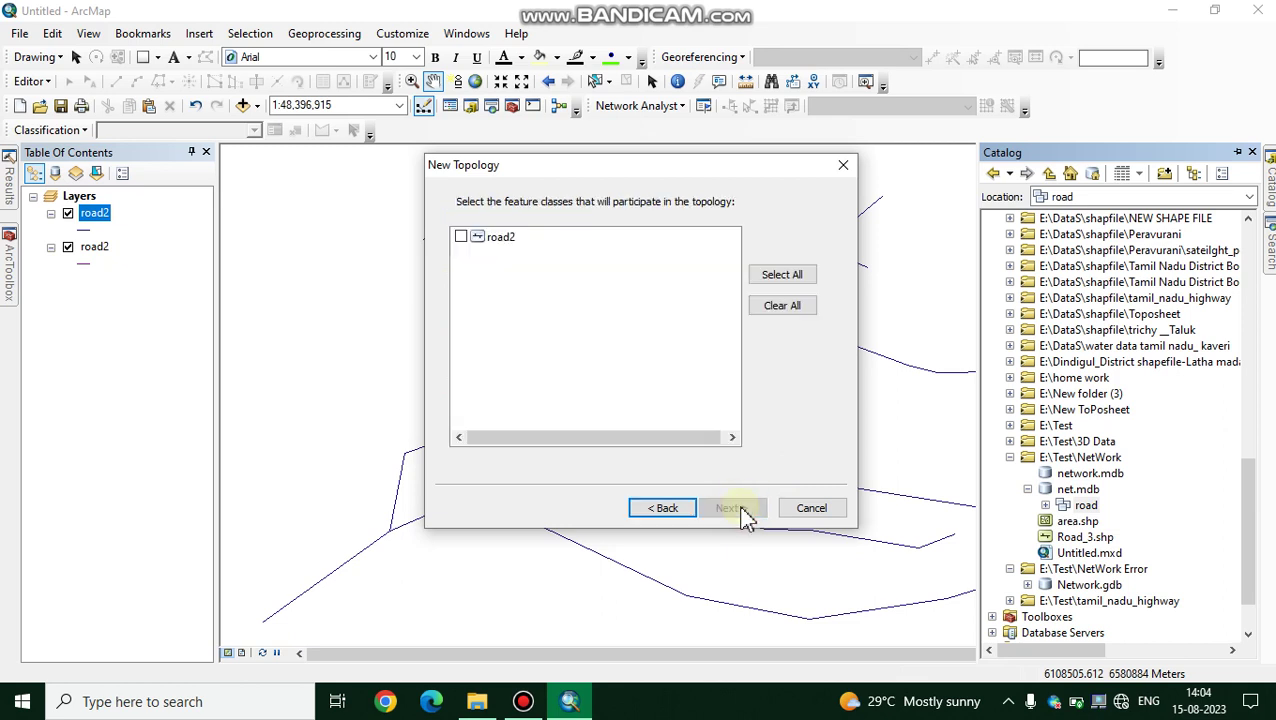
{"action": "left_click", "coordinate": [461, 237]}
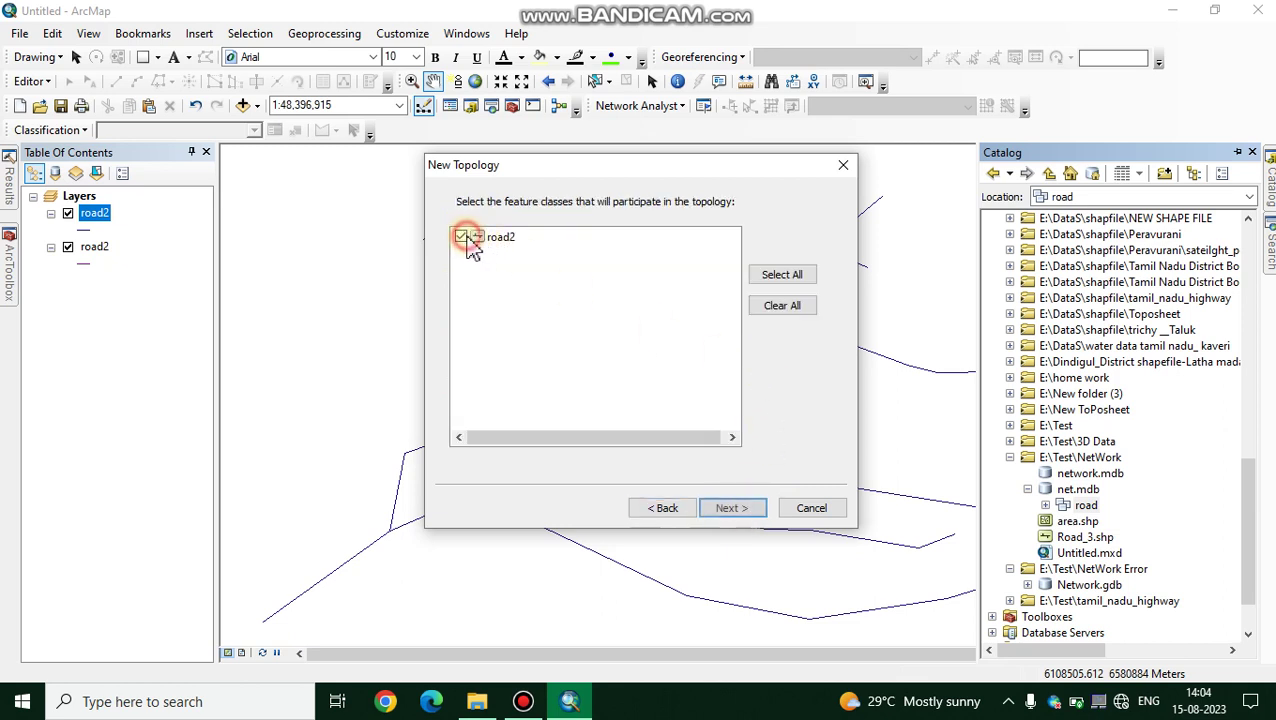
{"action": "left_click", "coordinate": [728, 510]}
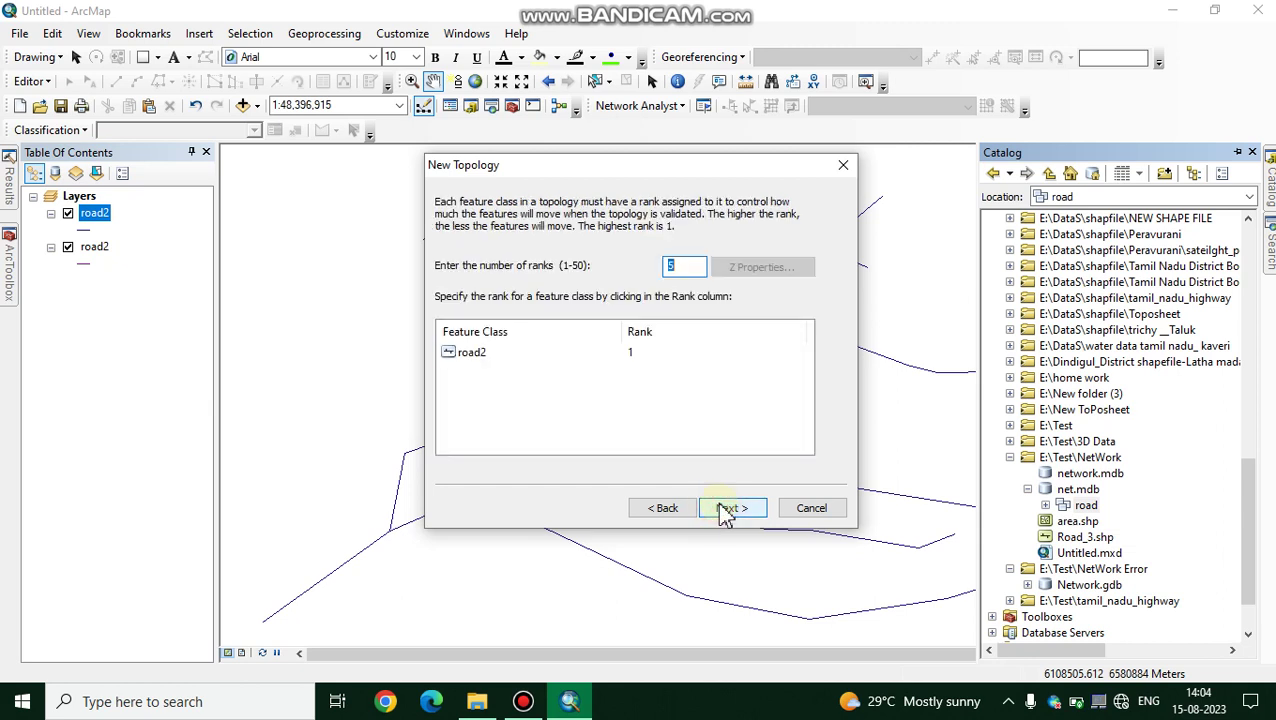
{"action": "left_click", "coordinate": [727, 510]}
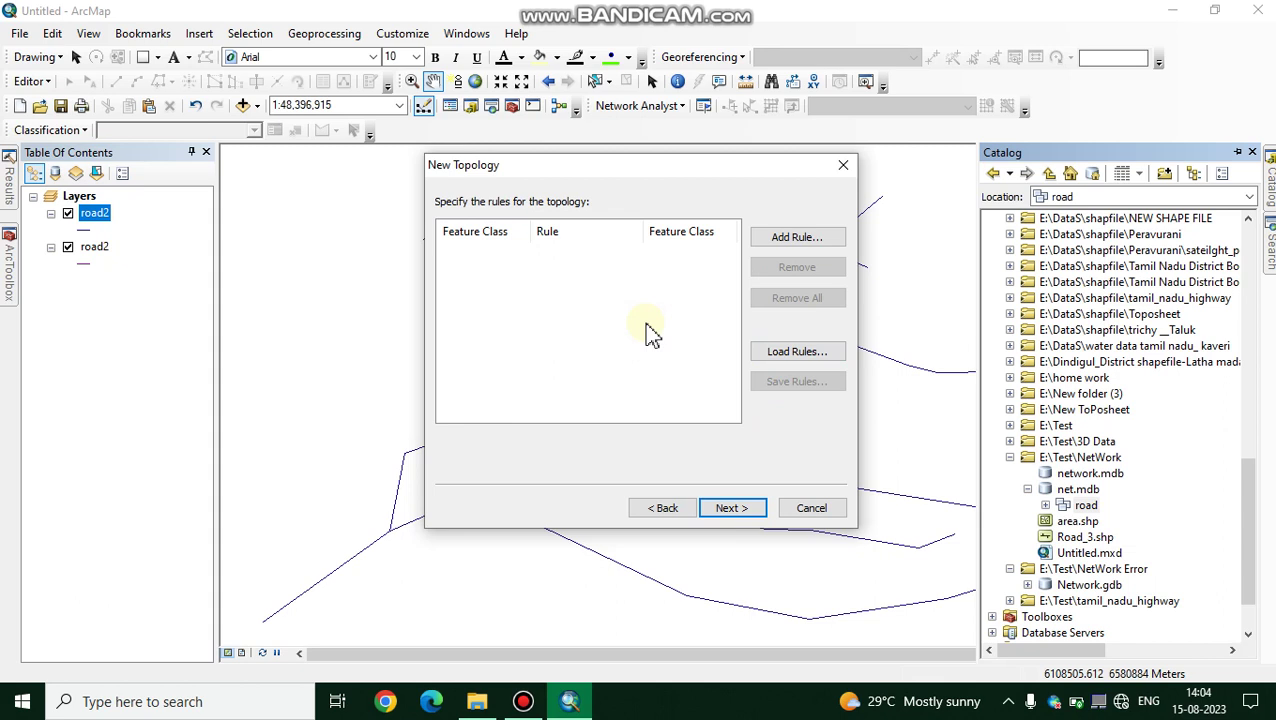
Start adding a topology rule that applies to the features of road2
{"action": "left_click", "coordinate": [810, 242]}
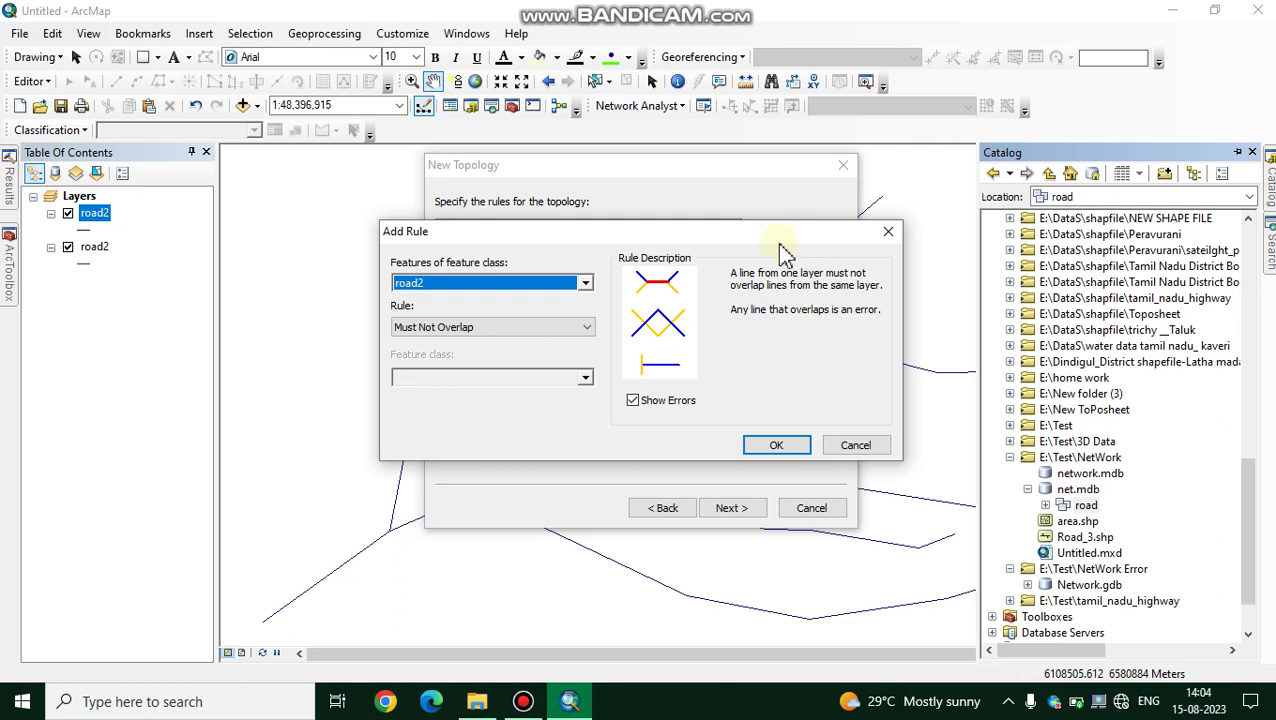
{"action": "left_click", "coordinate": [586, 284]}
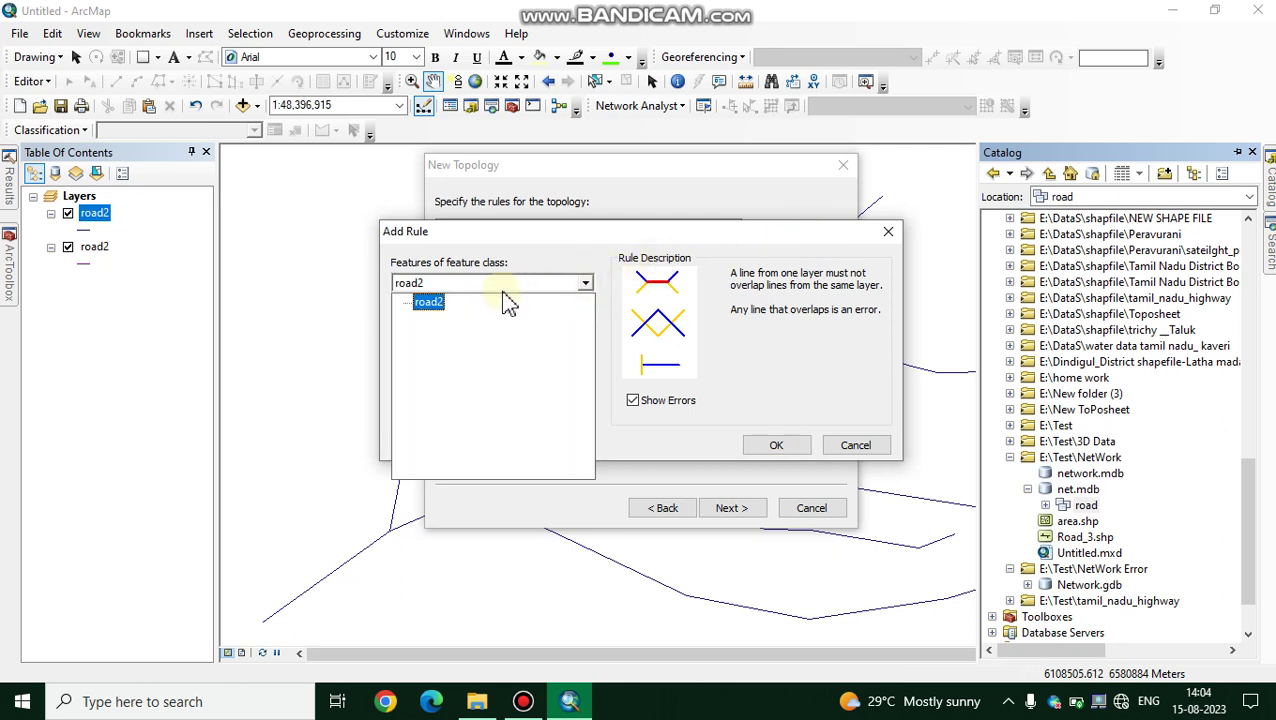
{"action": "left_click", "coordinate": [437, 304]}
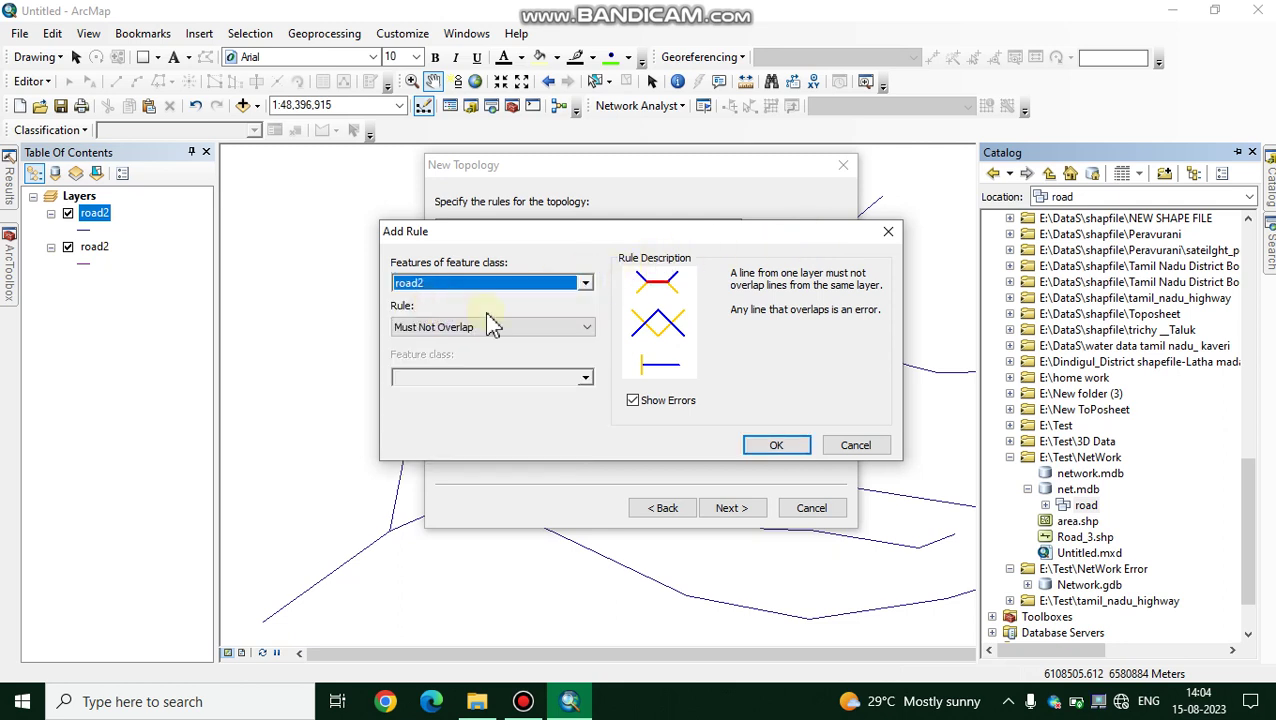
Compare the descriptions of the Must Not Intersect, Must Be Covered By Feature Class Of and Must Not Overlap With rules
{"action": "left_click", "coordinate": [588, 329]}
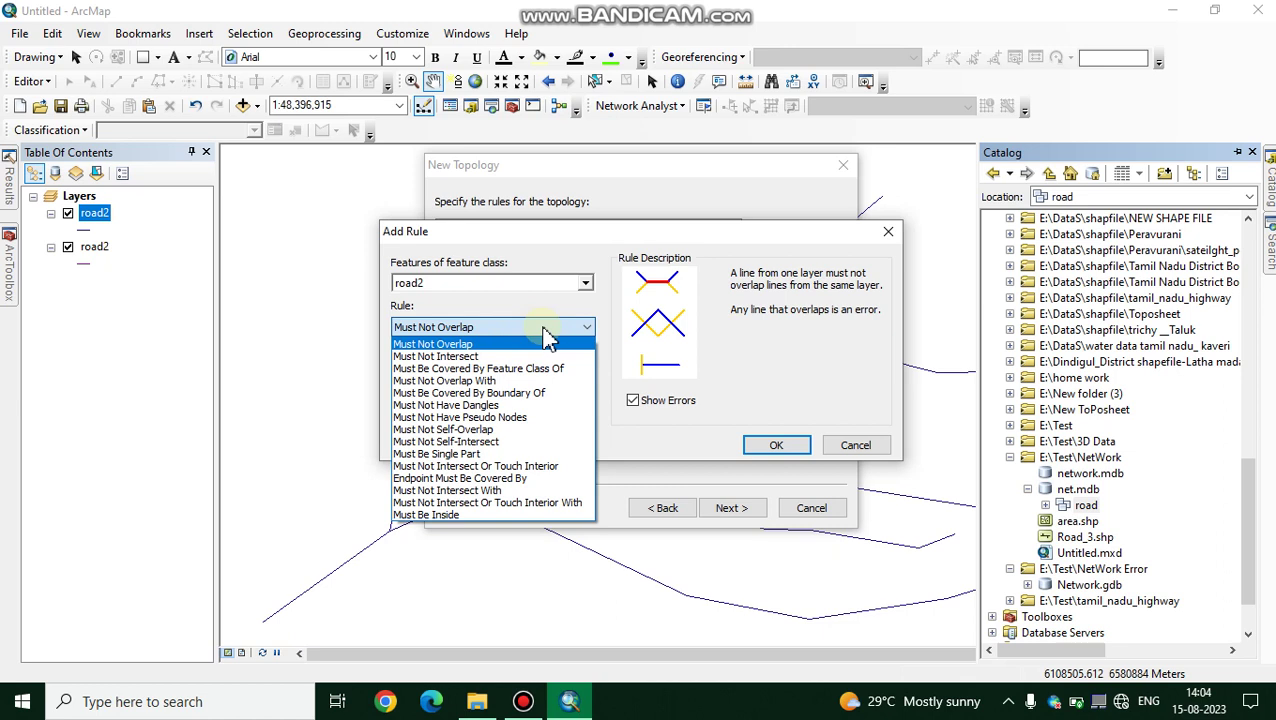
{"action": "left_click", "coordinate": [482, 357]}
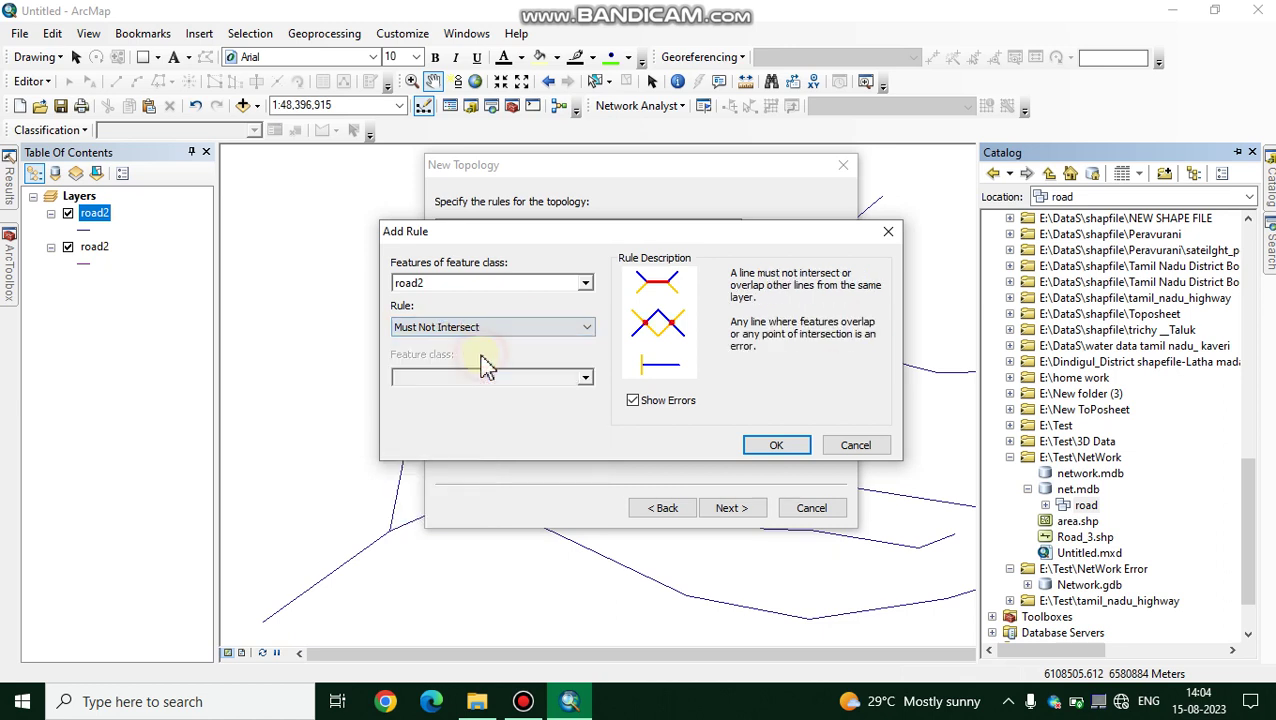
{"action": "left_click", "coordinate": [582, 329]}
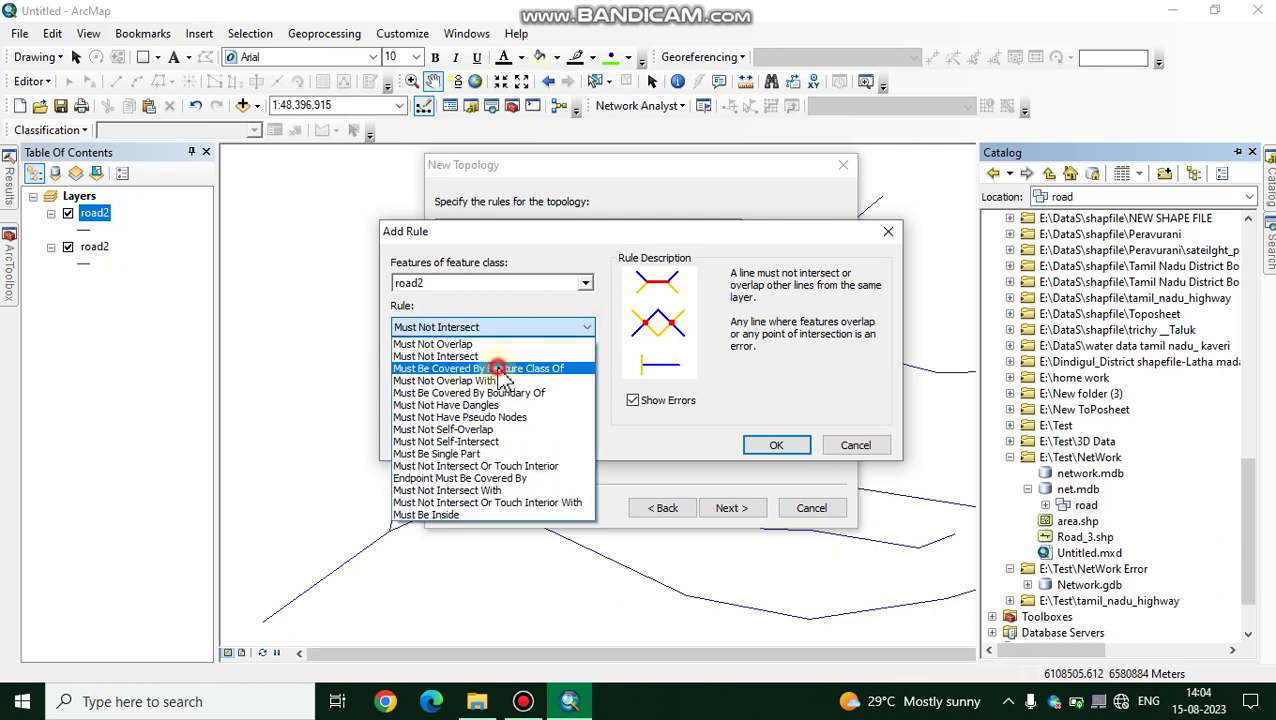
{"action": "left_click", "coordinate": [540, 364]}
{"action": "left_click", "coordinate": [572, 327]}
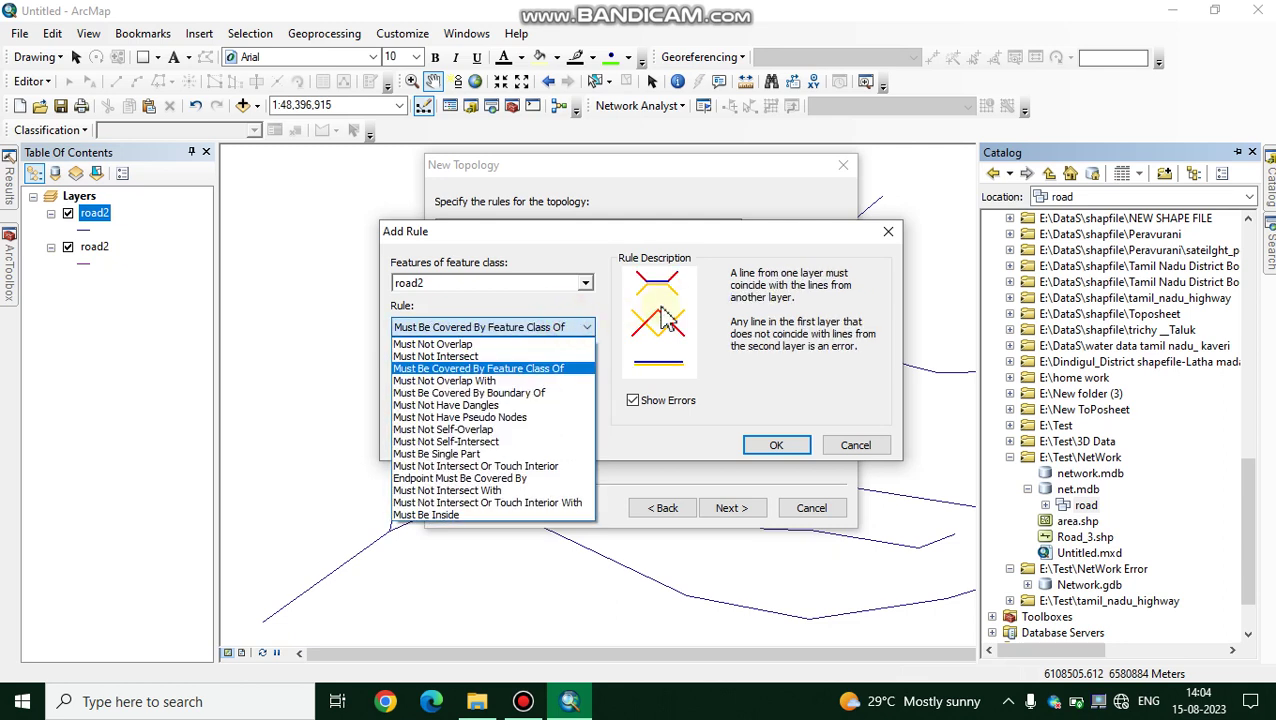
{"action": "left_click", "coordinate": [550, 381]}
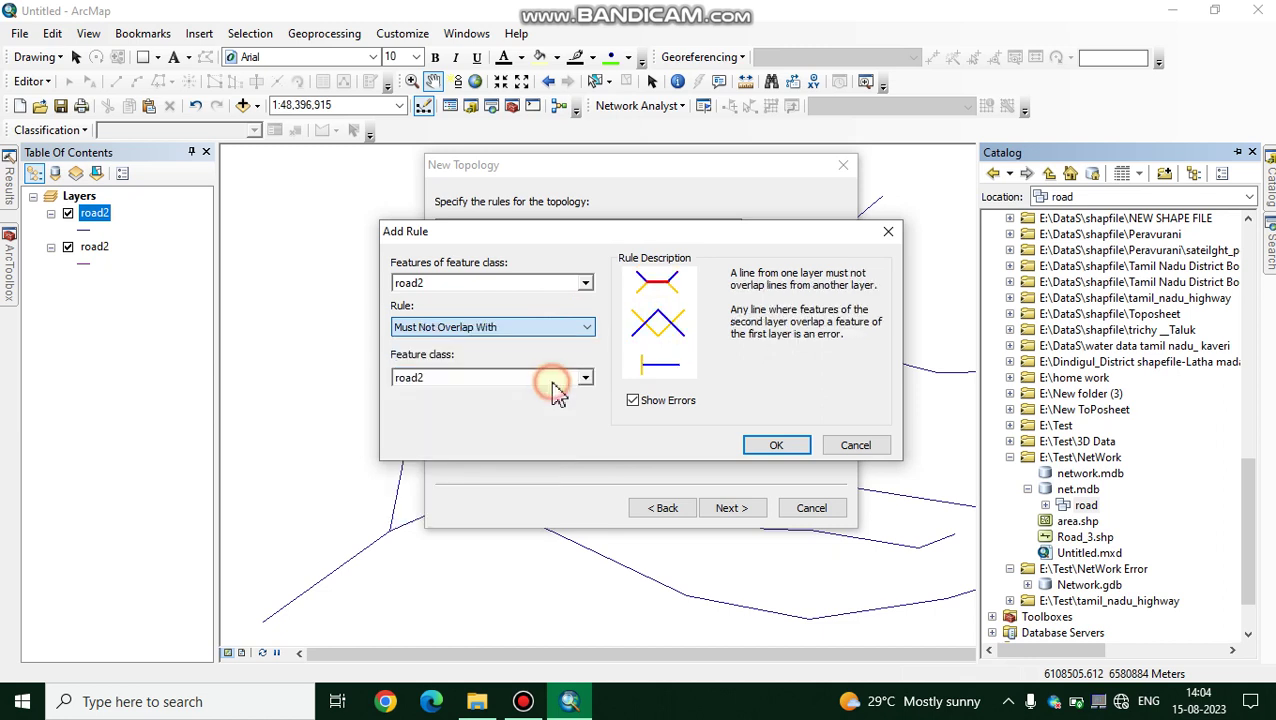
{"action": "left_click", "coordinate": [584, 327]}
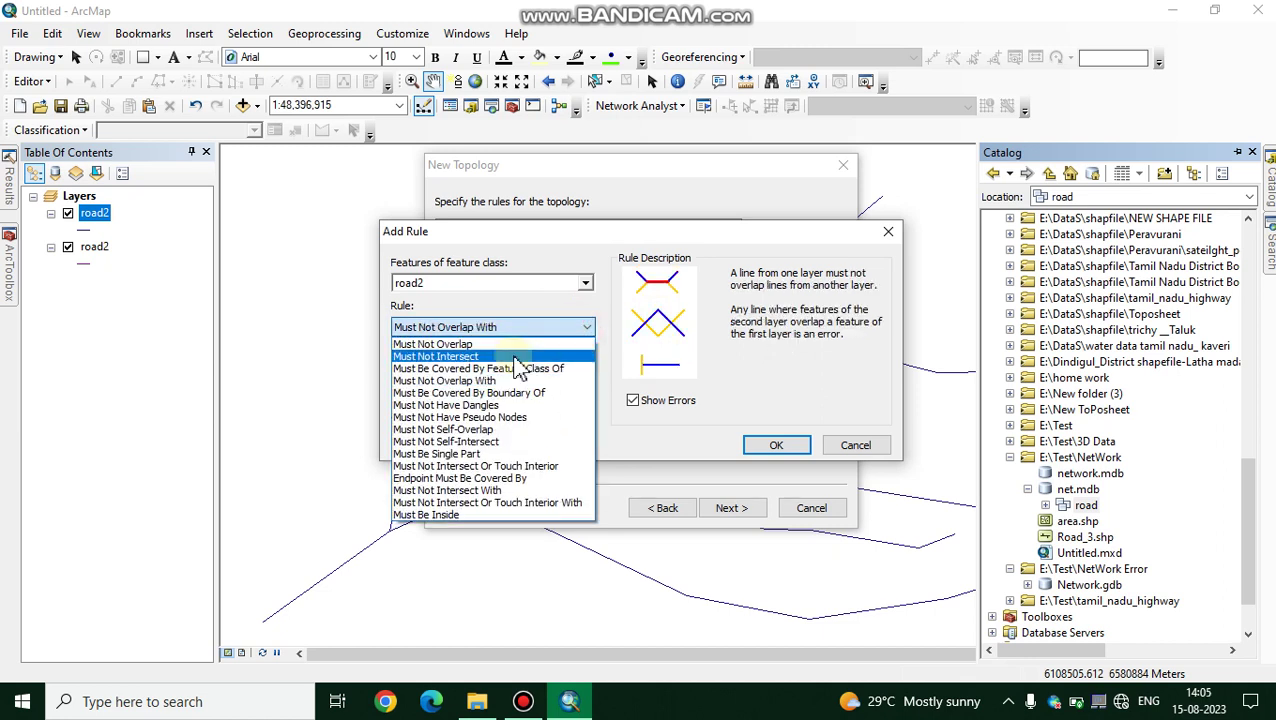
{"action": "left_click", "coordinate": [520, 356]}
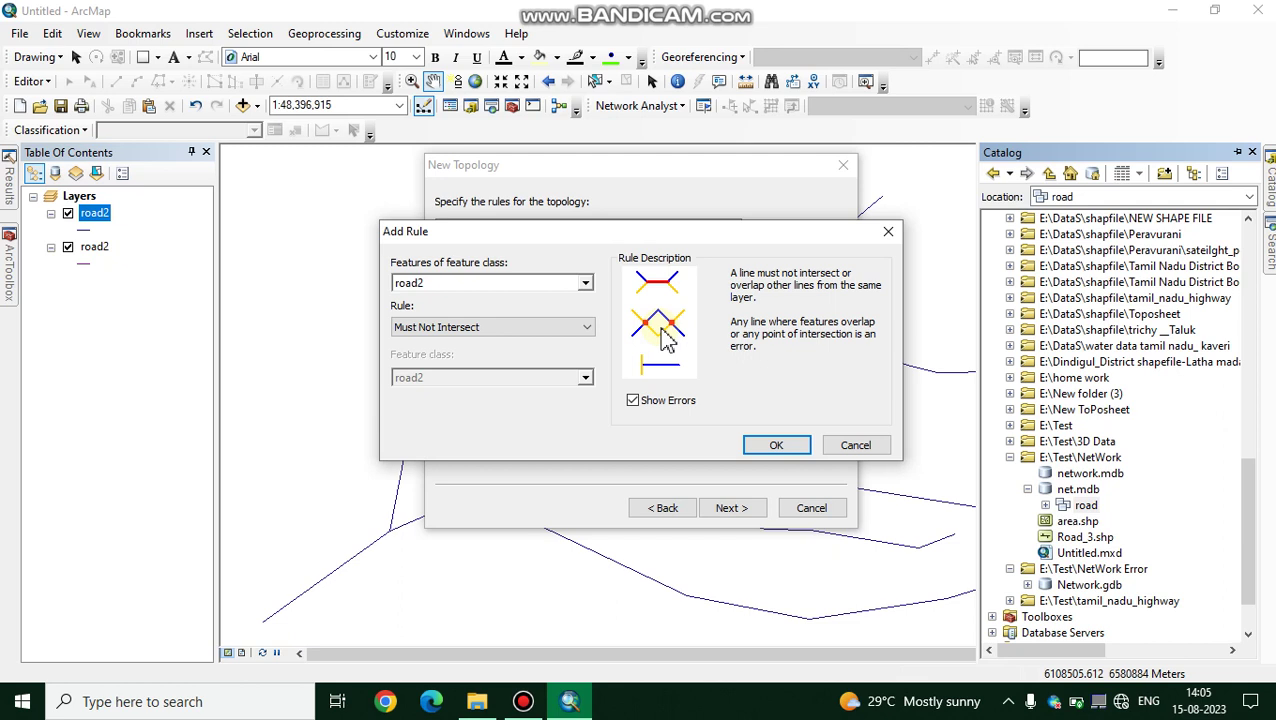
{"action": "left_click", "coordinate": [584, 333]}
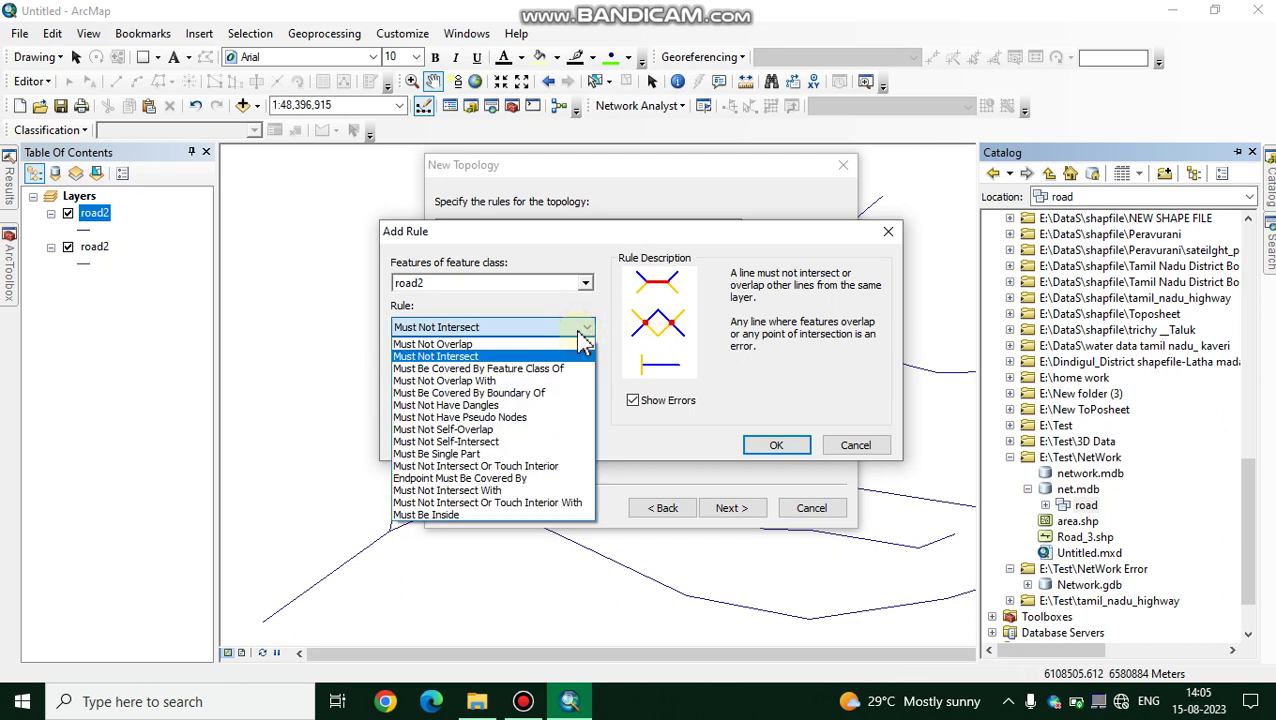
{"action": "left_click", "coordinate": [497, 381]}
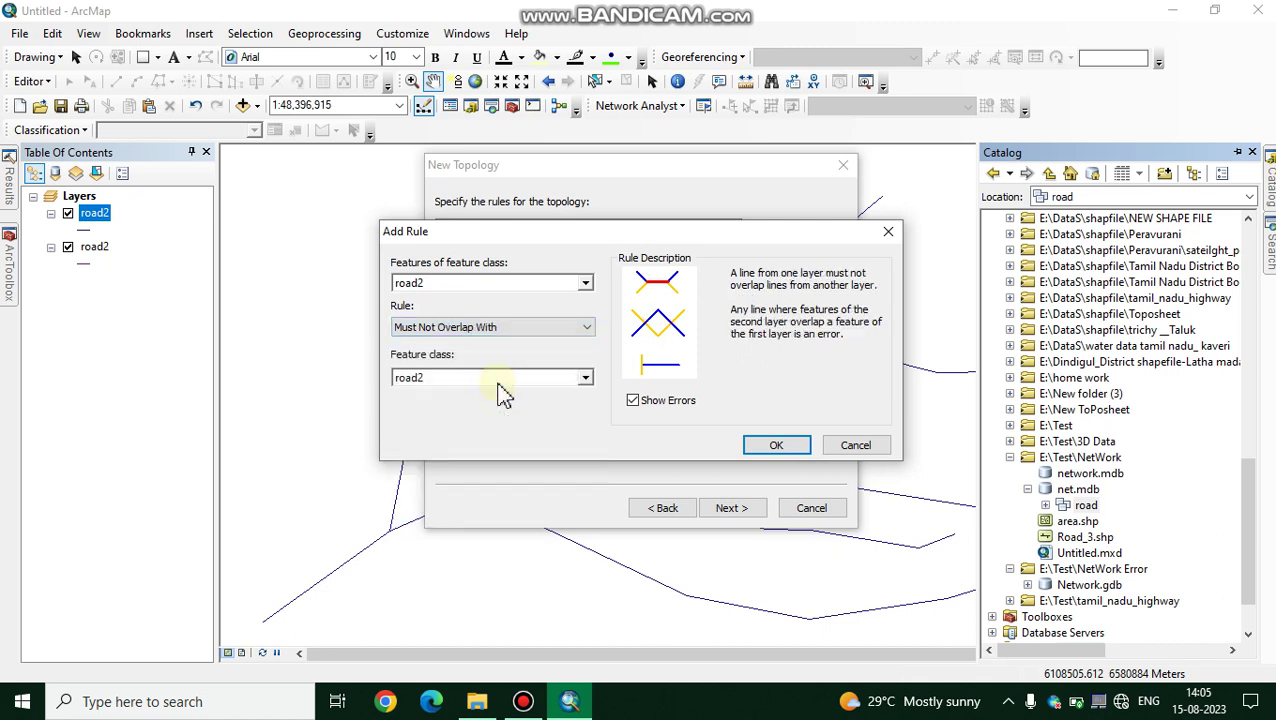
Choose the Must Not Have Dangles rule for road2 and add it to the topology
{"action": "left_click", "coordinate": [581, 331]}
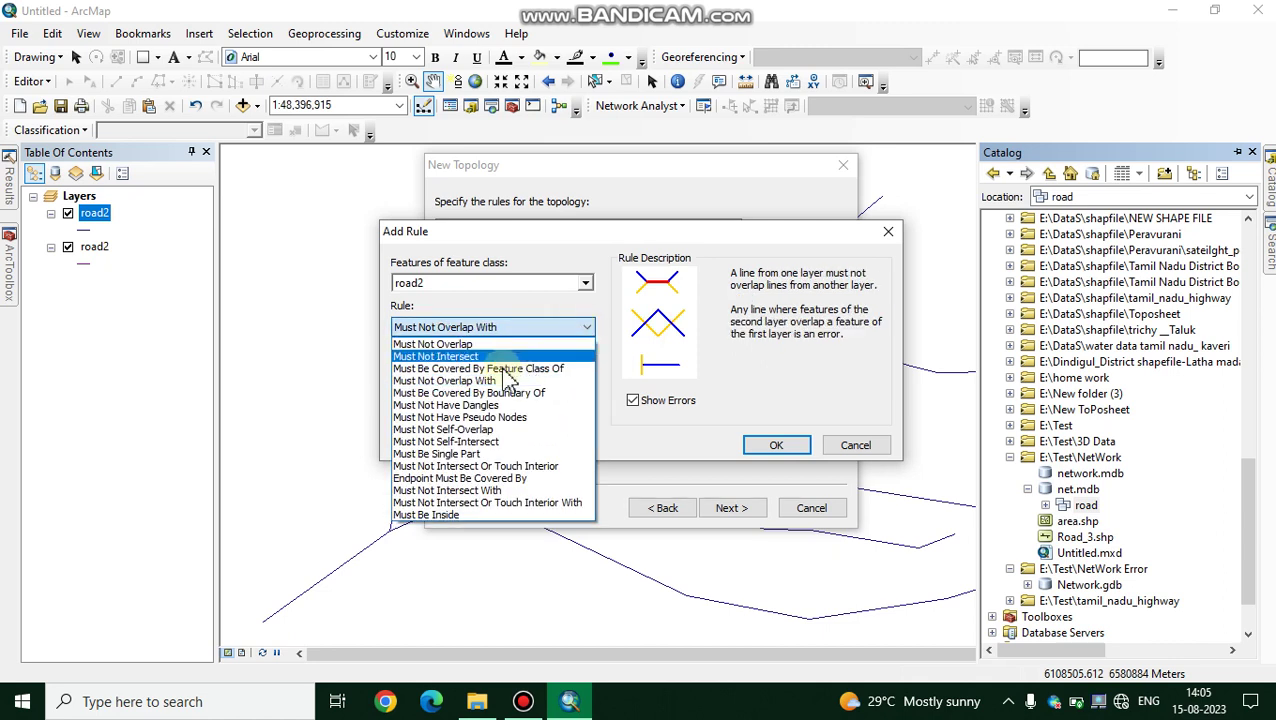
{"action": "left_click", "coordinate": [482, 406]}
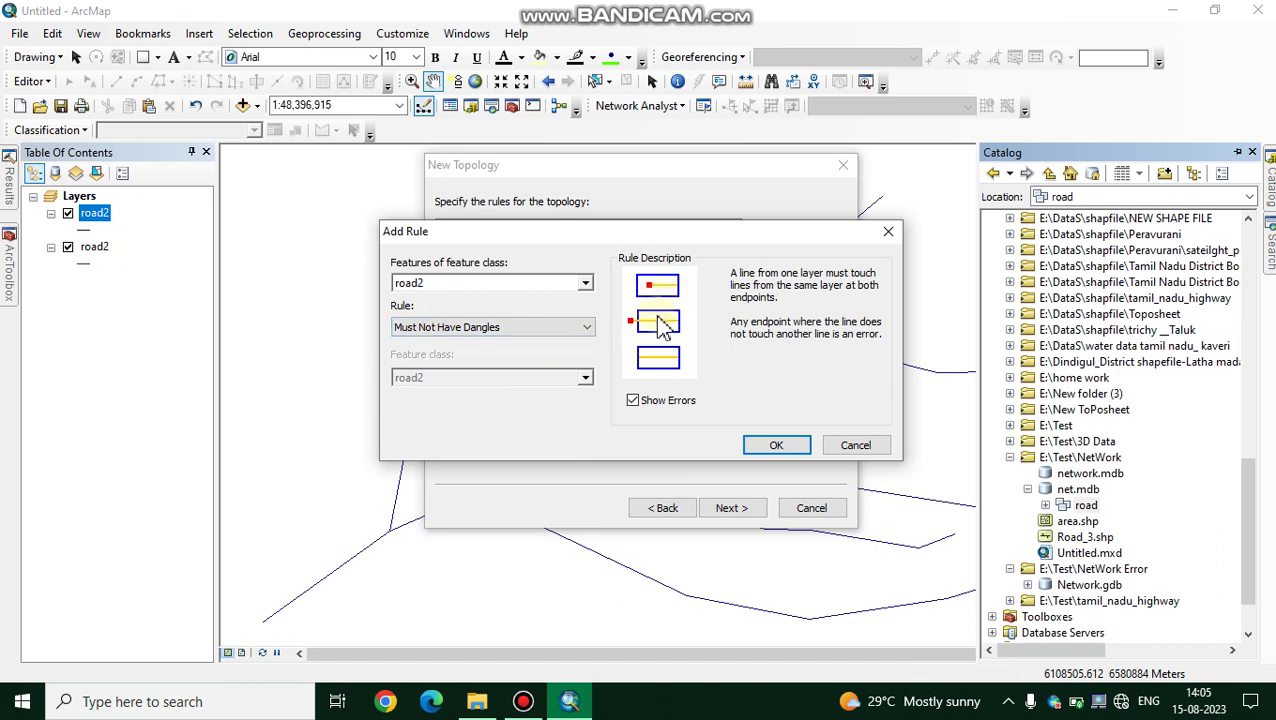
{"action": "left_click", "coordinate": [584, 327]}
{"action": "left_click", "coordinate": [584, 327]}
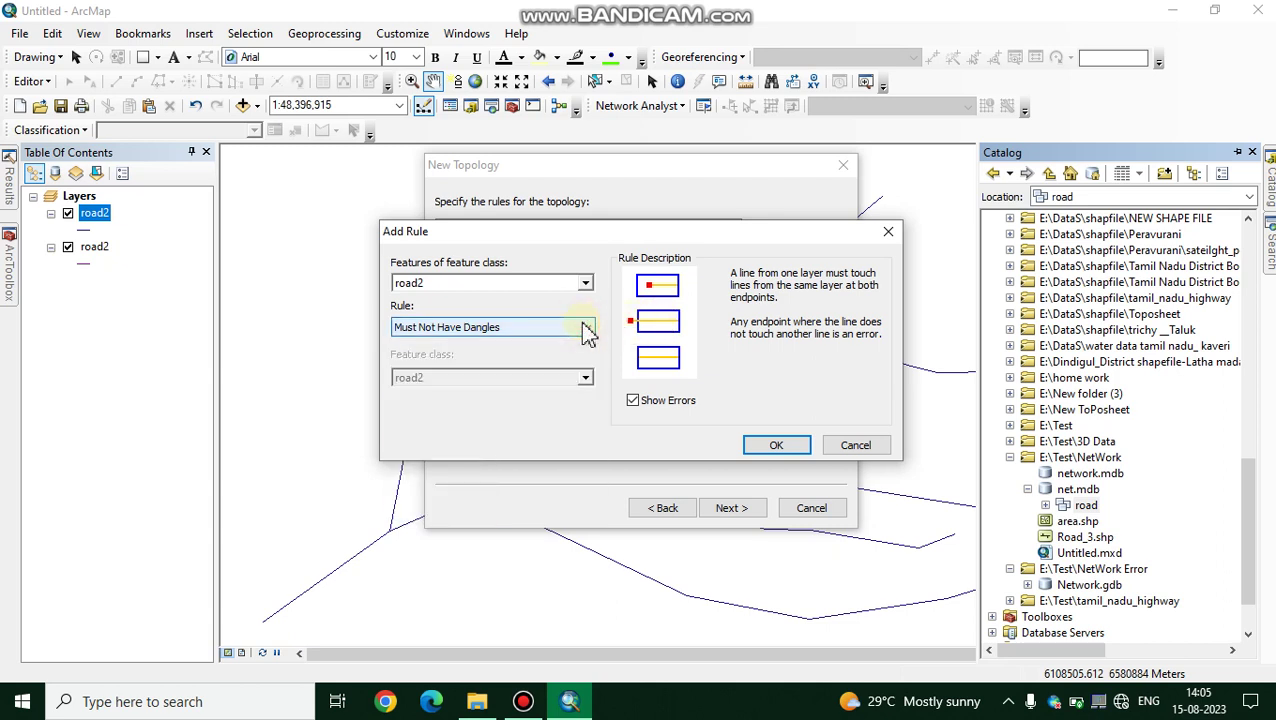
{"action": "left_click", "coordinate": [798, 447]}
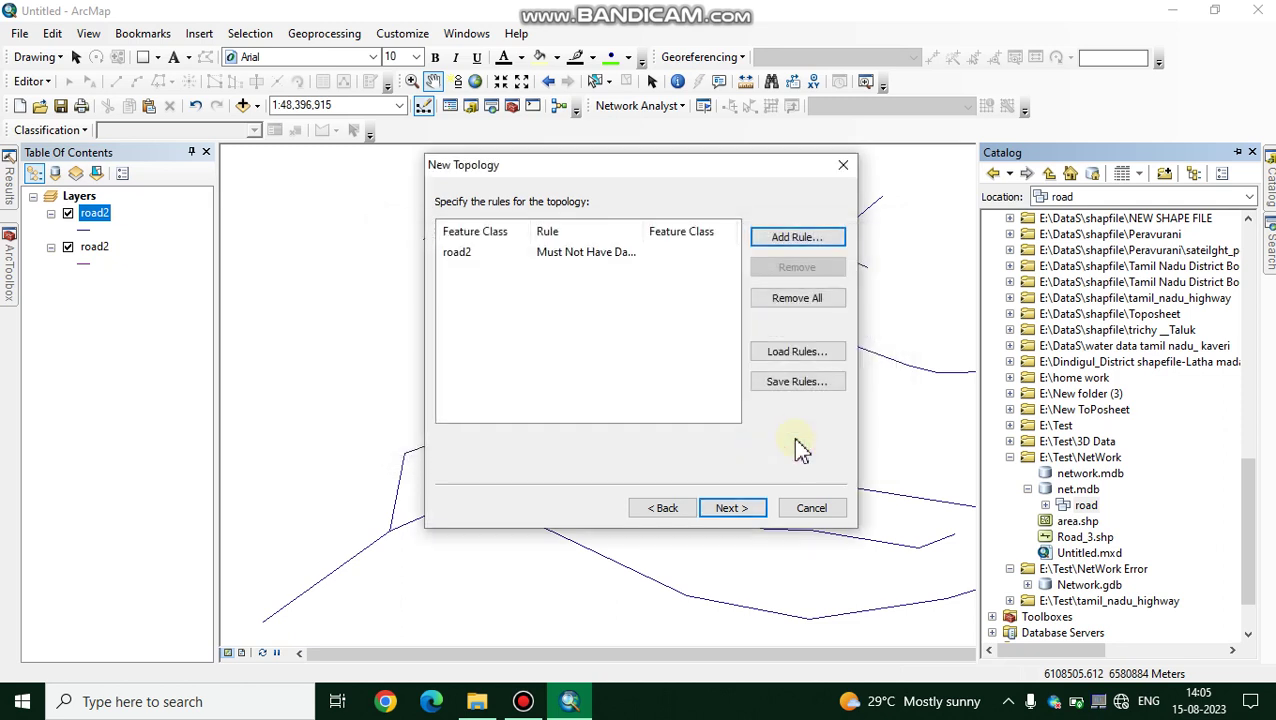
Finish creating road_Topology with only the Must Not Have Dangles rule and validate it
{"action": "left_click", "coordinate": [792, 240]}
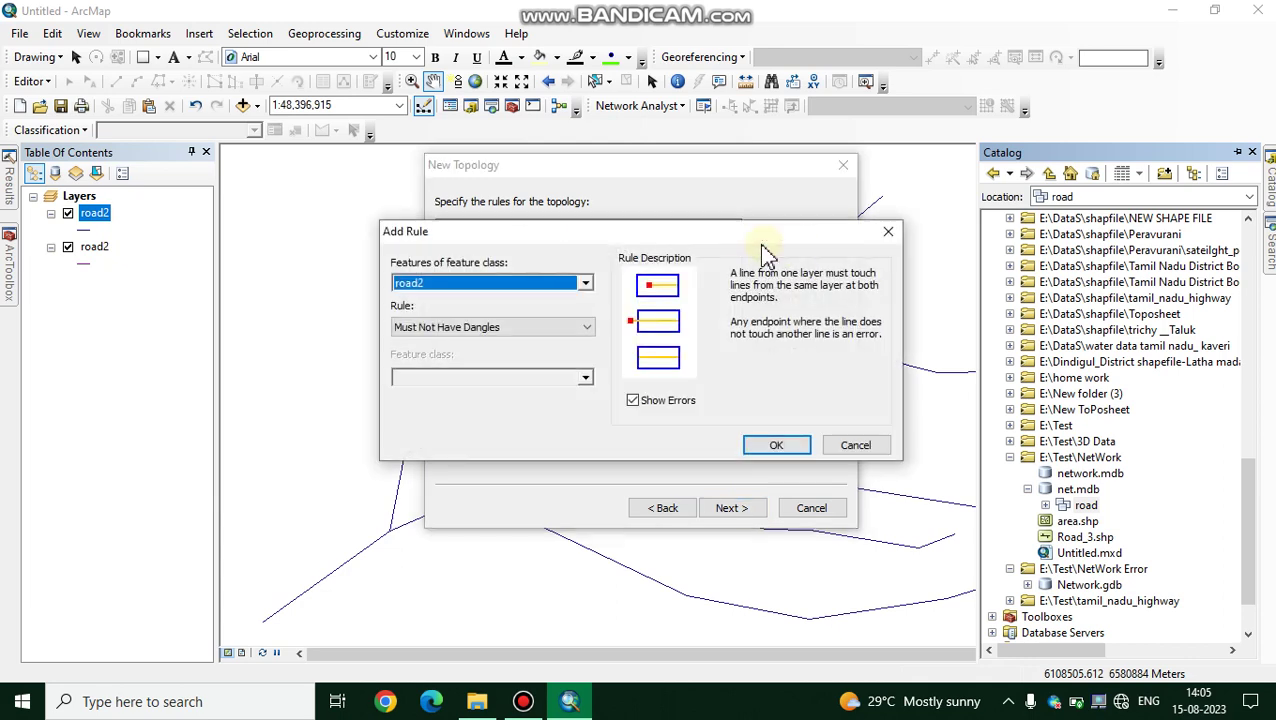
{"action": "left_click", "coordinate": [888, 231]}
{"action": "left_click", "coordinate": [733, 516]}
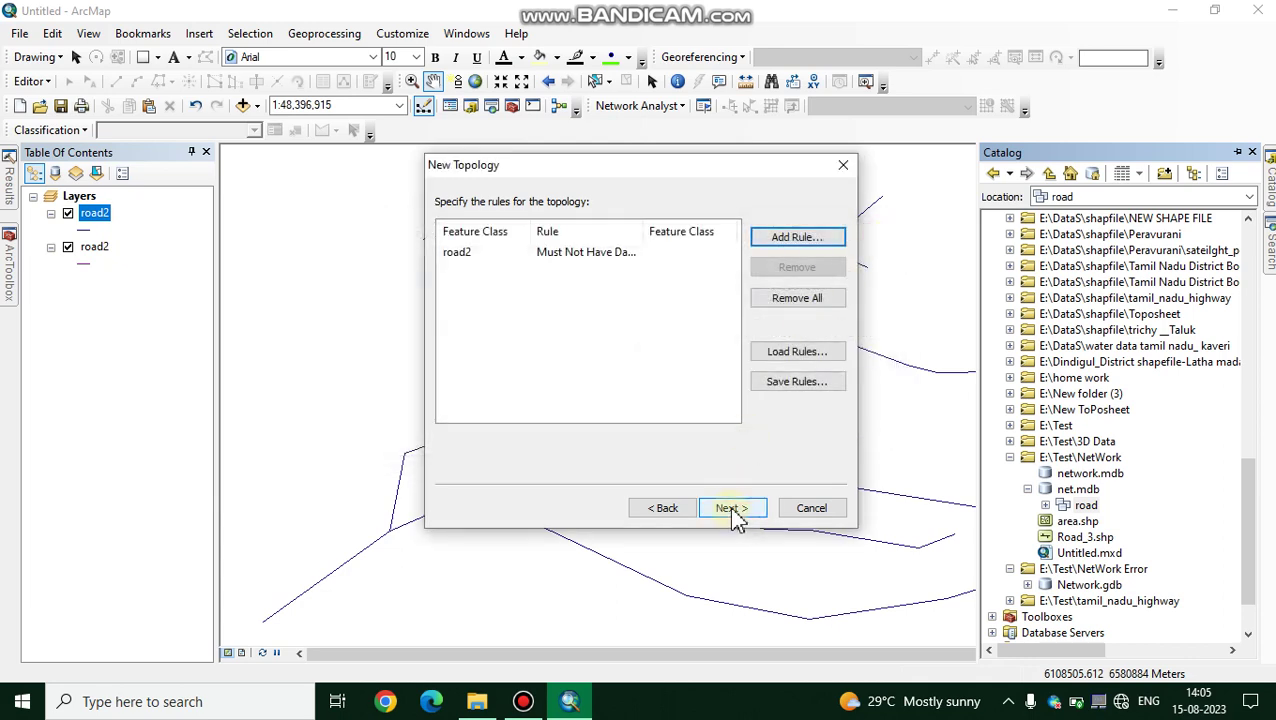
{"action": "left_click", "coordinate": [729, 508]}
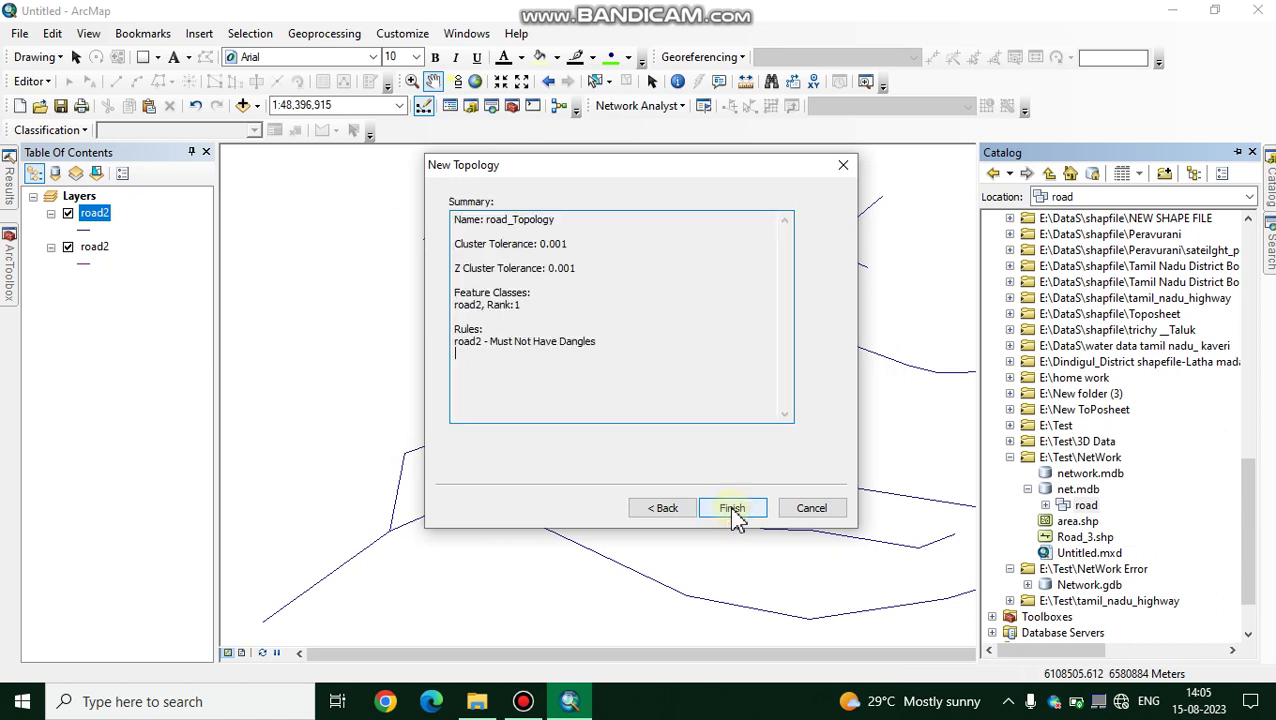
{"action": "left_click", "coordinate": [732, 509]}
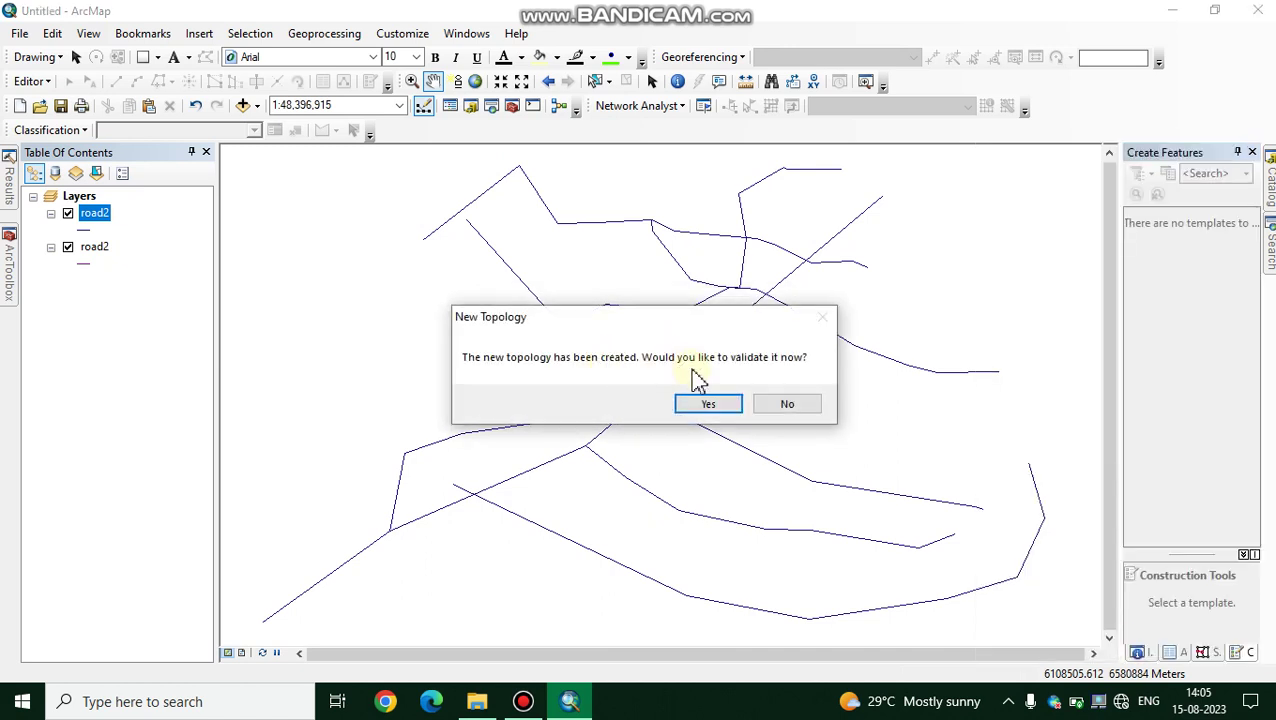
{"action": "left_click", "coordinate": [716, 402]}
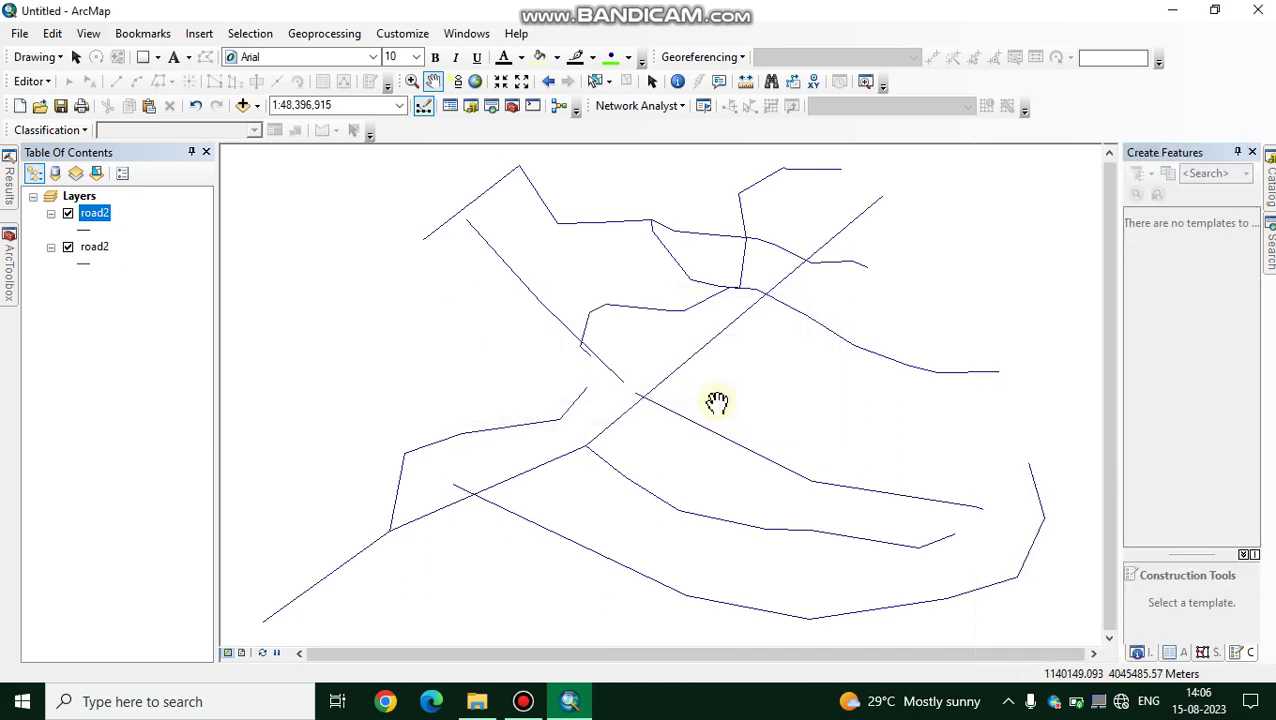
Add the road feature dataset with its topology to the map and hide the uppermost road2 layer
{"action": "left_click", "coordinate": [1269, 182]}
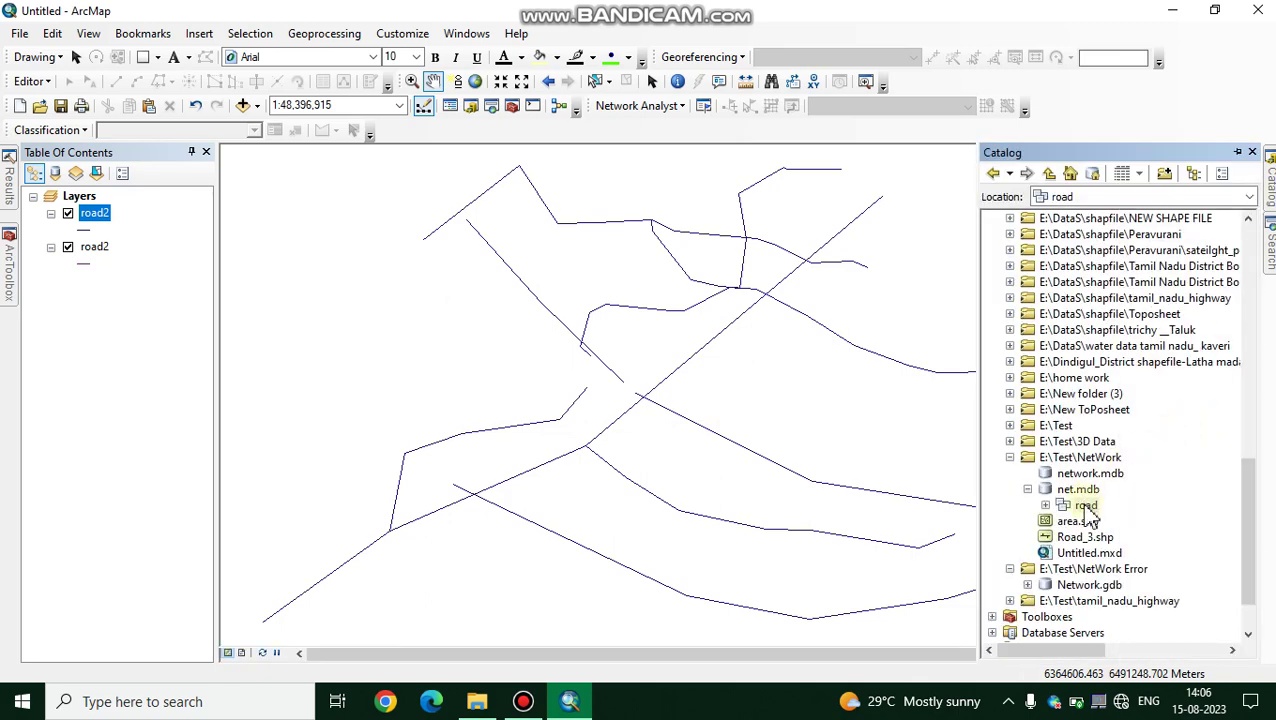
{"action": "left_click_drag", "start_coordinate": [1089, 510], "coordinate": [465, 447]}
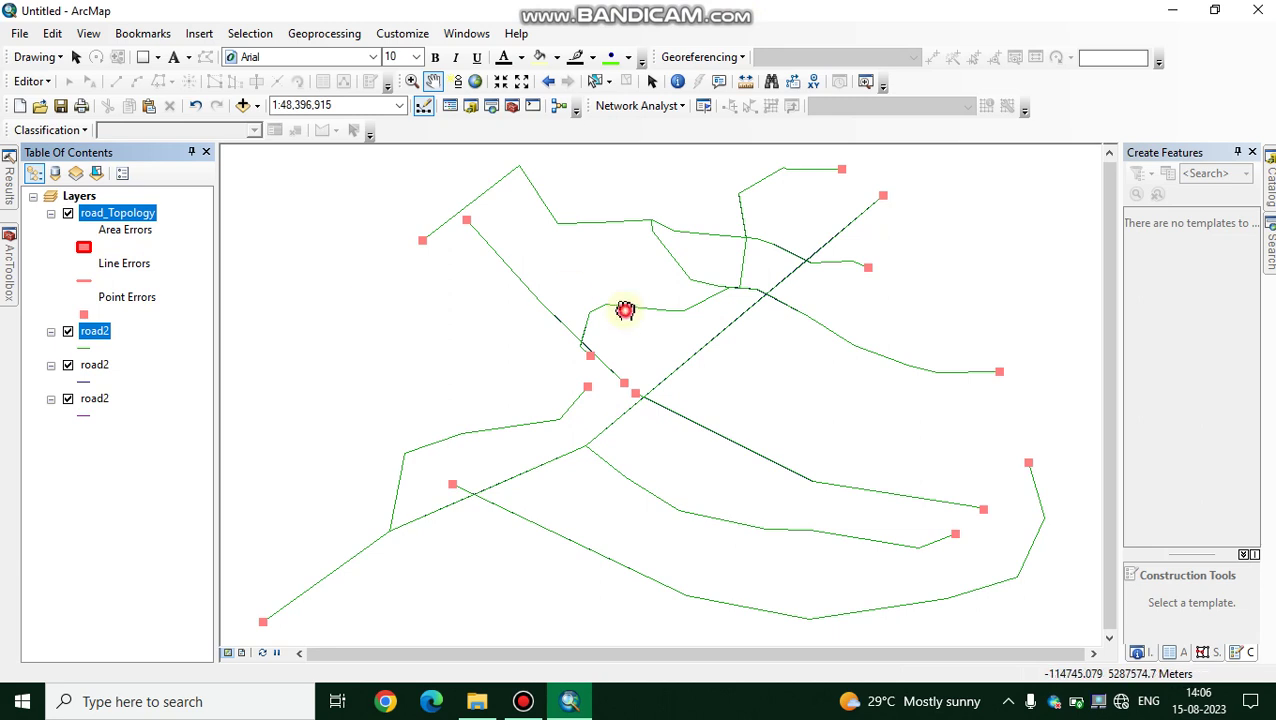
{"action": "left_click_drag", "start_coordinate": [624, 307], "coordinate": [607, 315]}
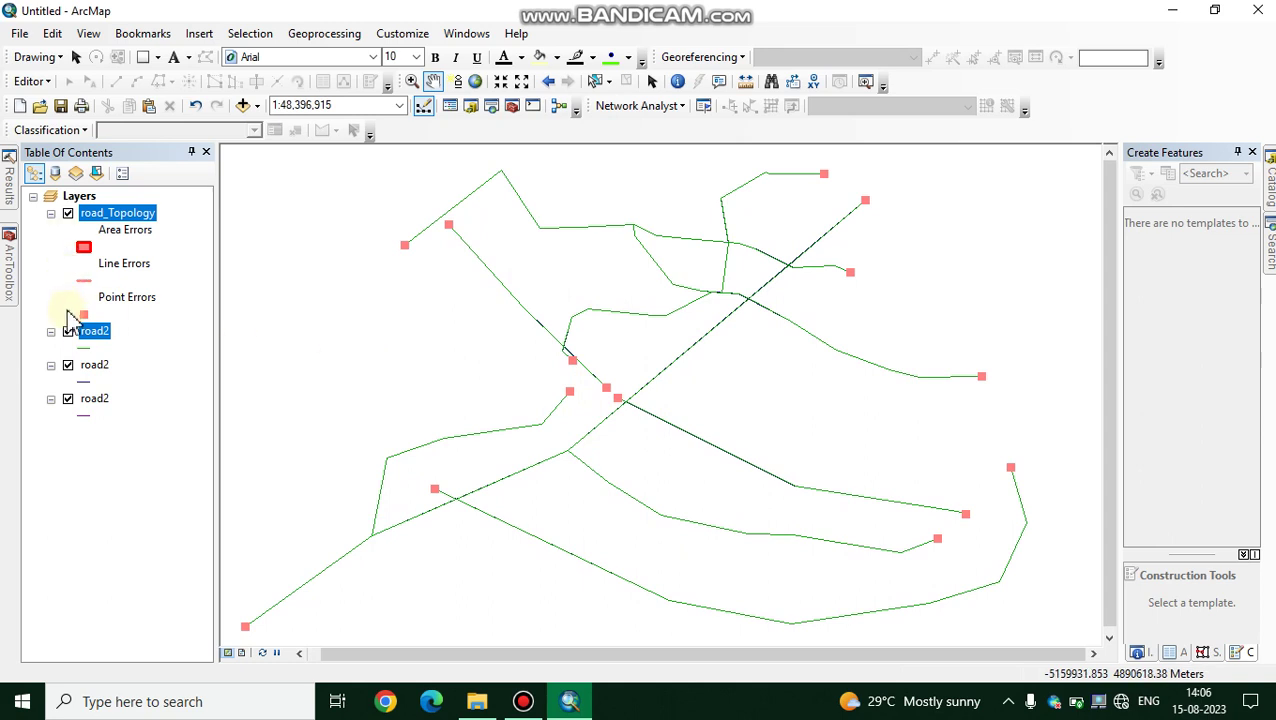
{"action": "left_click", "coordinate": [68, 332]}
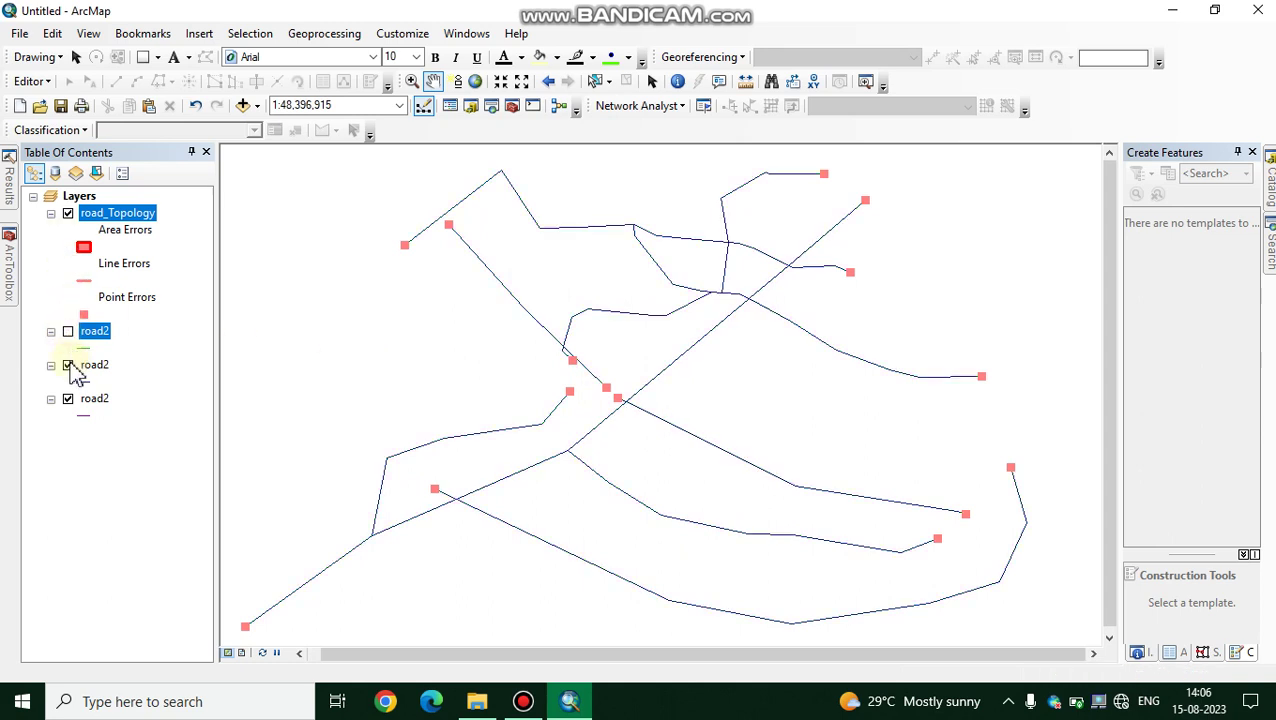
Show only the uppermost road2 layer with road_Topology and hide the two lower road2 layers
{"action": "left_click", "coordinate": [70, 366]}
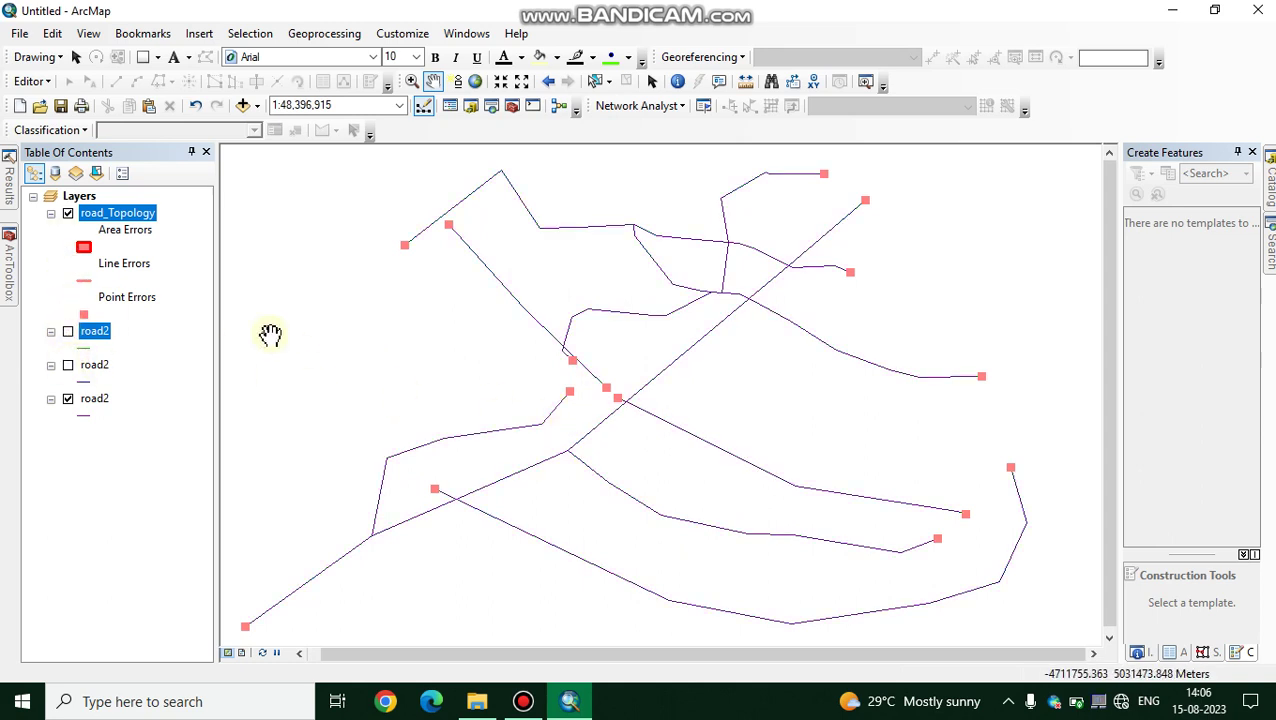
{"action": "left_click", "coordinate": [68, 366]}
{"action": "left_click", "coordinate": [68, 399]}
{"action": "left_click", "coordinate": [68, 366]}
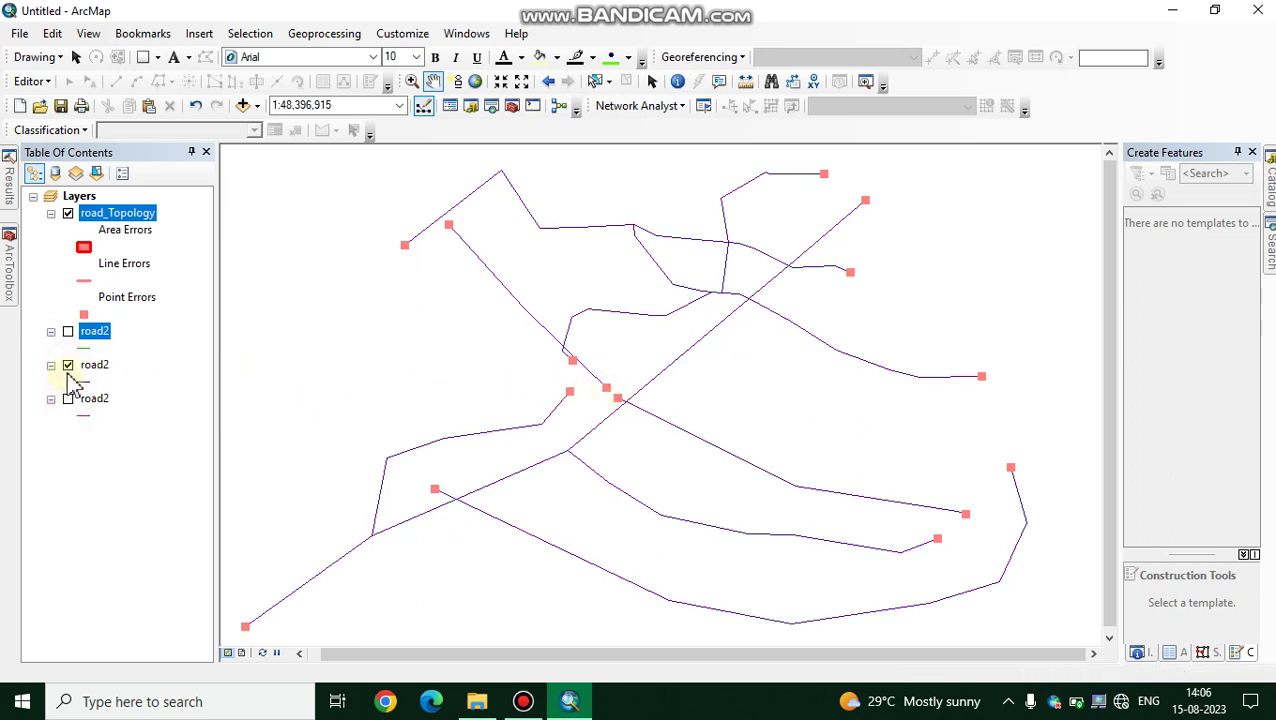
{"action": "left_click", "coordinate": [68, 366]}
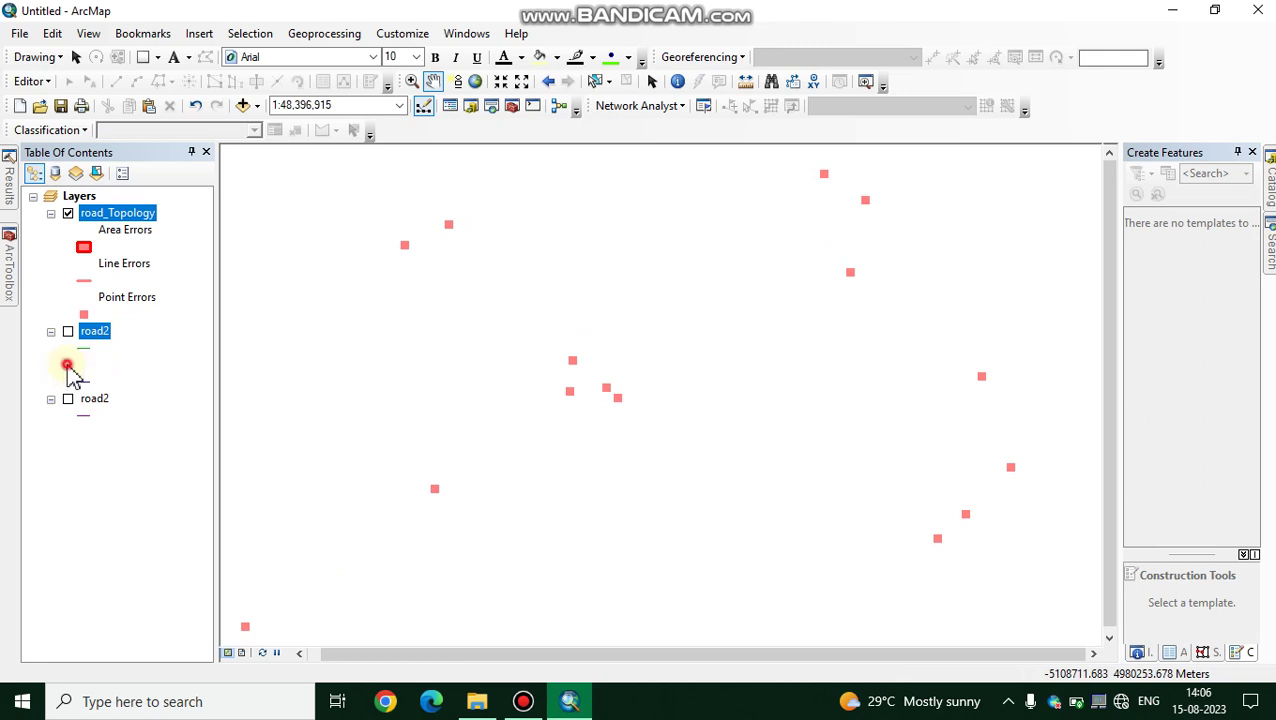
{"action": "left_click", "coordinate": [68, 331]}
{"action": "left_click", "coordinate": [68, 366]}
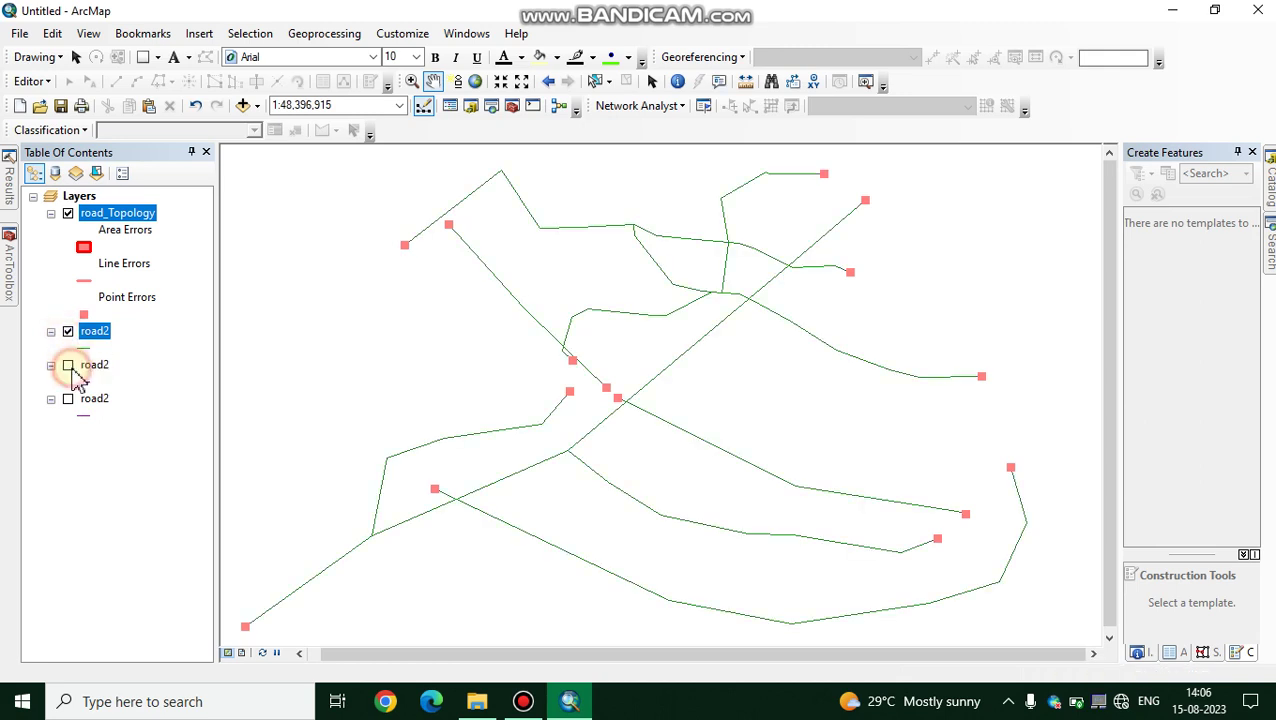
Start an edit session at the gap between the two central dangles and choose the road2 line template with its properties unchanged
{"action": "left_click", "coordinate": [411, 81]}
{"action": "left_click_drag", "start_coordinate": [589, 378], "coordinate": [630, 410]}
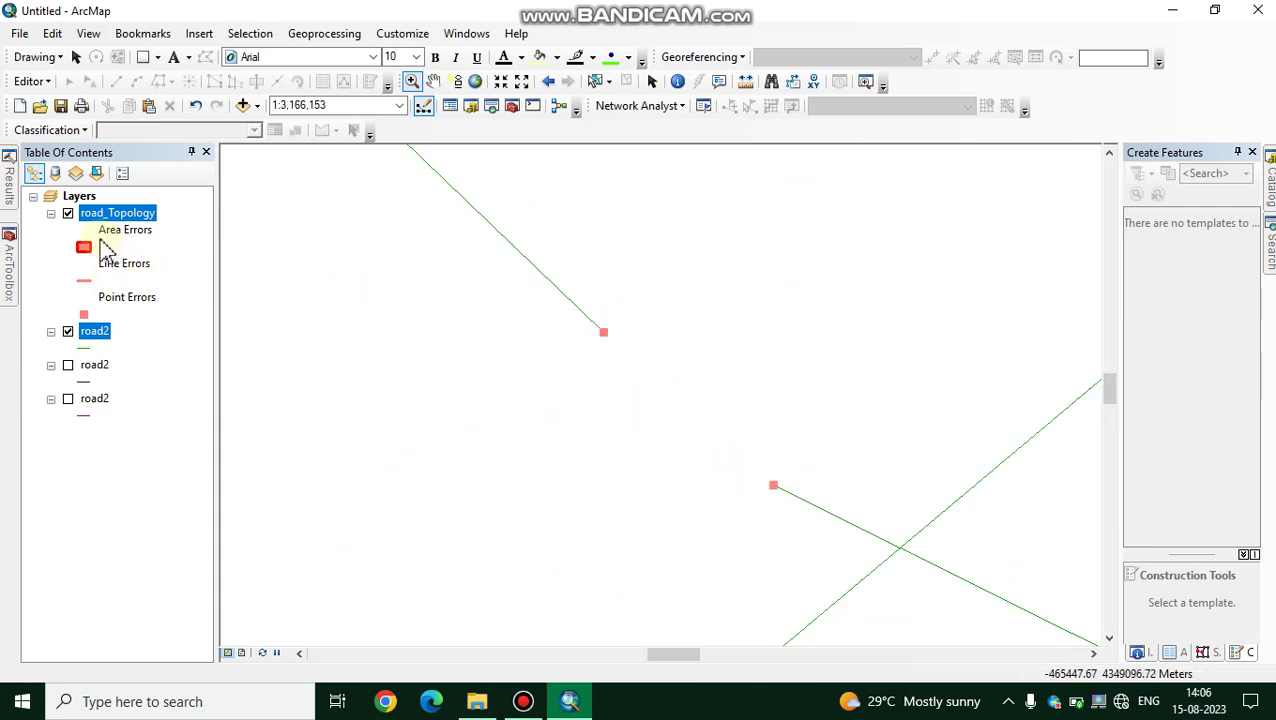
{"action": "left_click", "coordinate": [32, 81]}
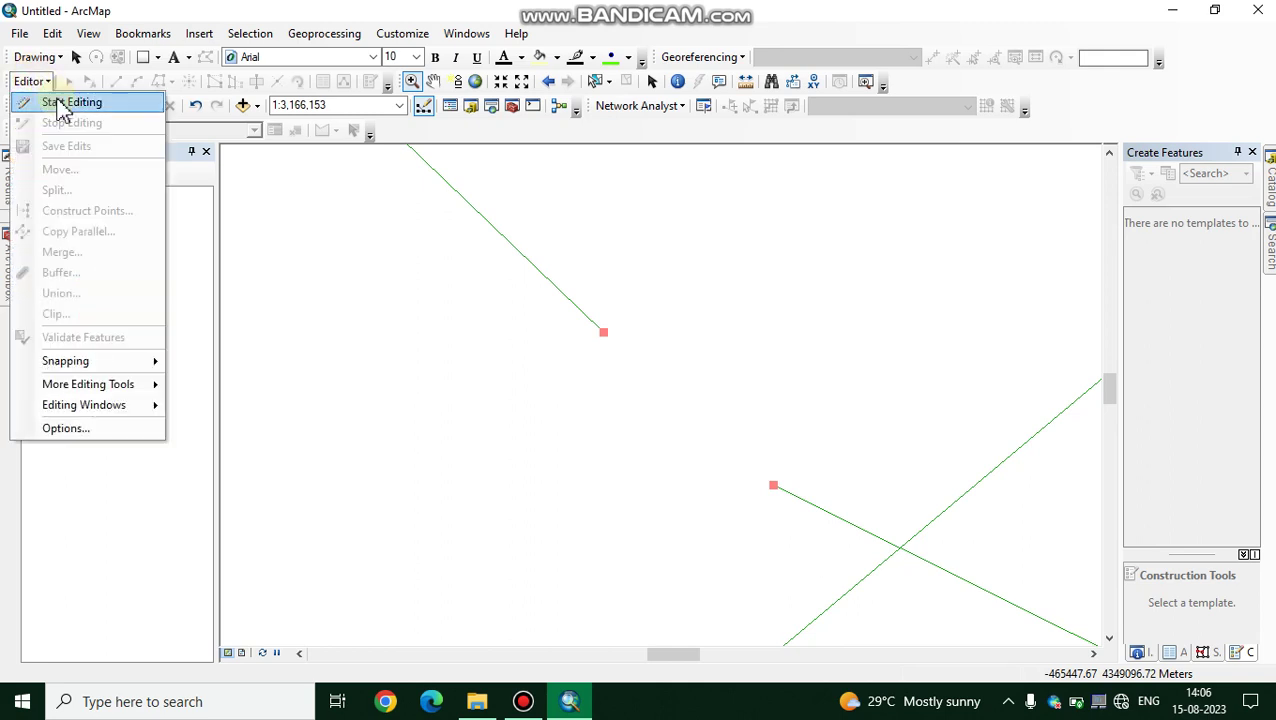
{"action": "left_click", "coordinate": [56, 98]}
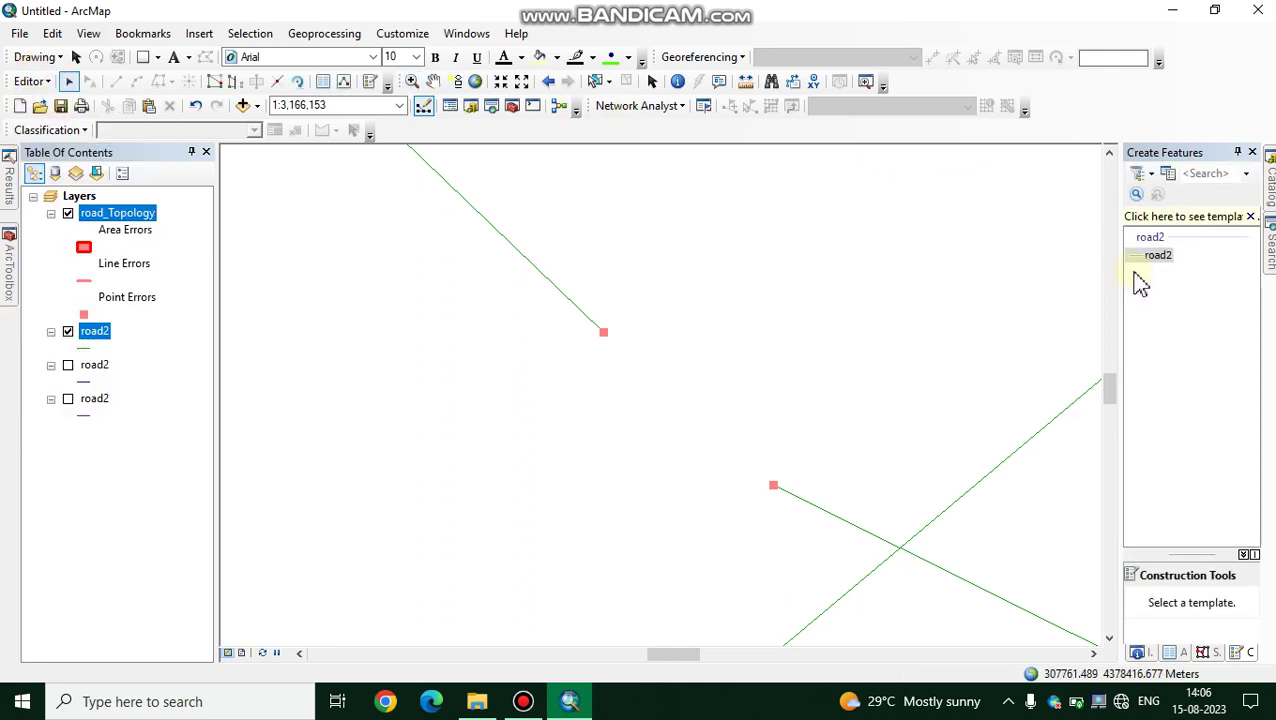
{"action": "left_click", "coordinate": [1145, 265]}
{"action": "left_click", "coordinate": [1150, 256]}
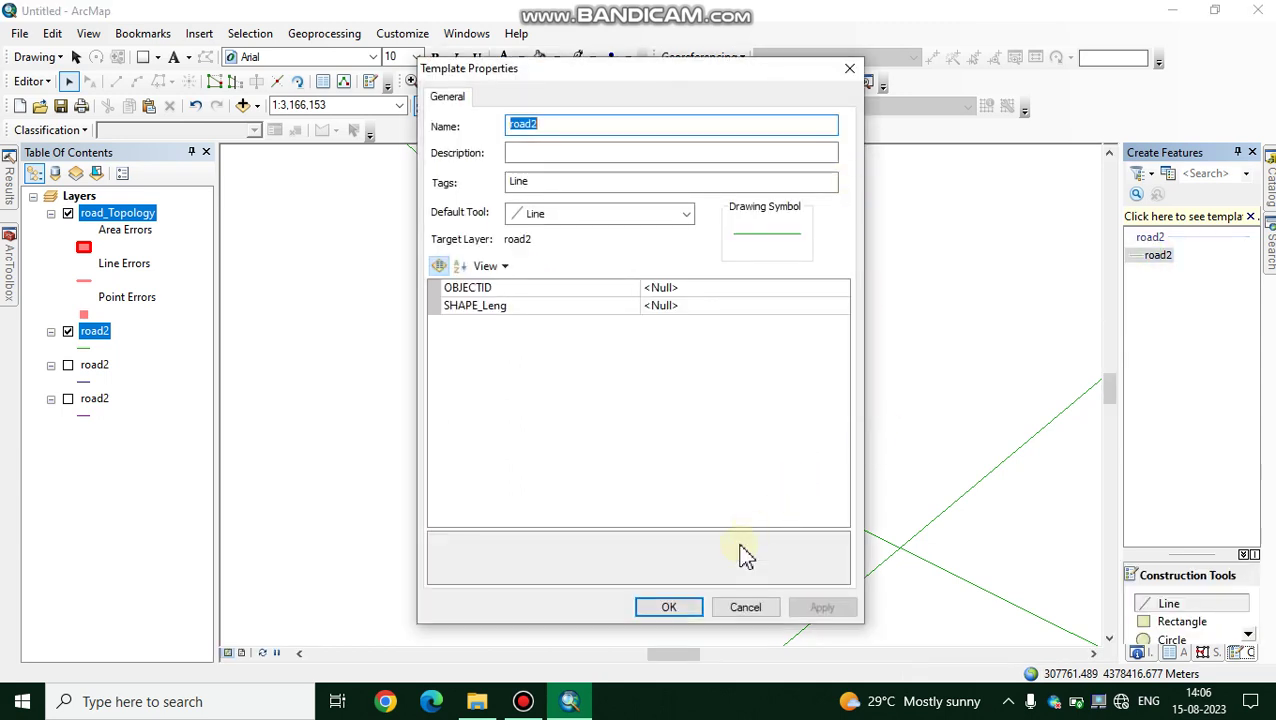
{"action": "left_click", "coordinate": [684, 606]}
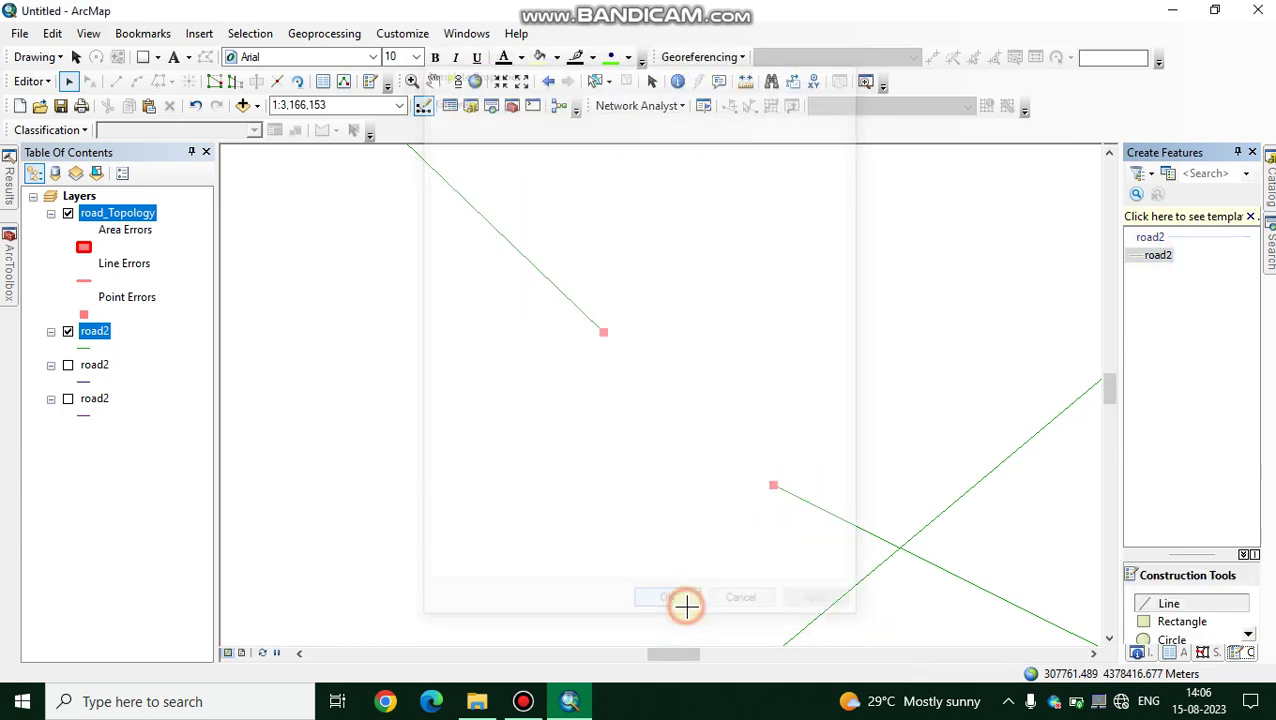
Draw a straight road2 line snapped between the two dangling road ends to bridge the gap
{"action": "left_click", "coordinate": [773, 485]}
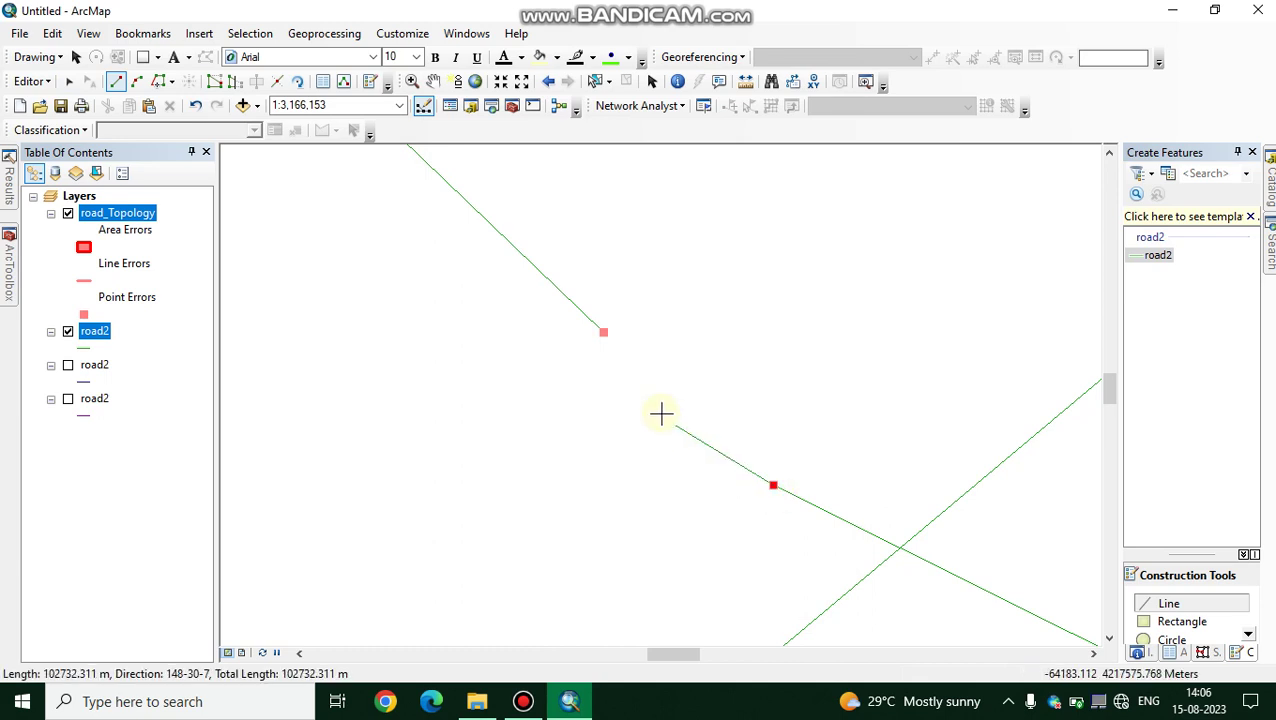
{"action": "left_click", "coordinate": [603, 332]}
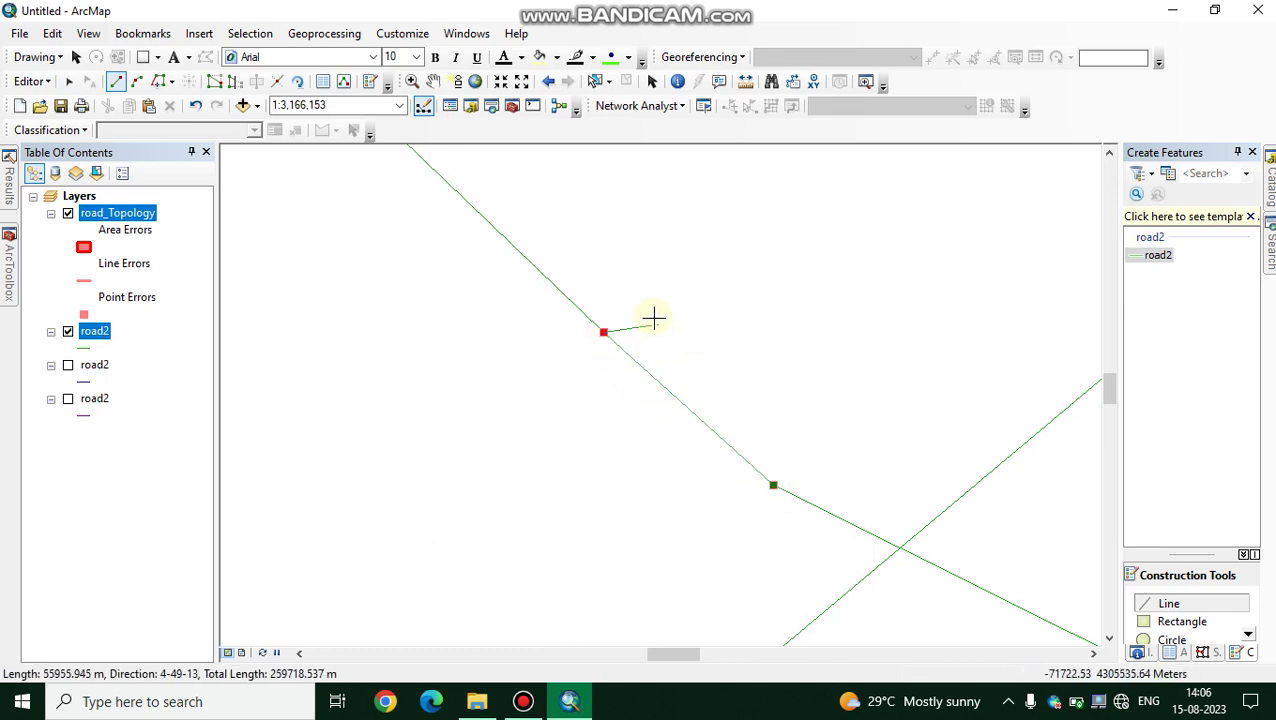
{"action": "double_click", "coordinate": [604, 334]}
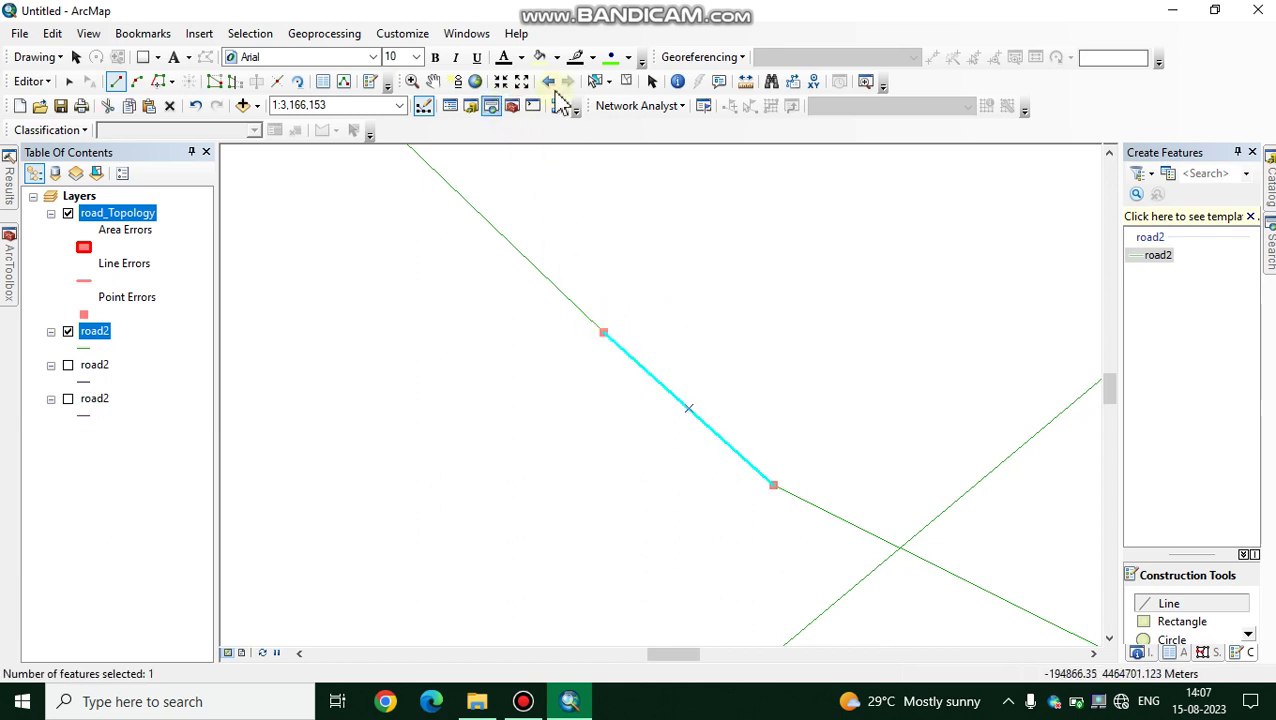
Select the new connecting line with the two roads it joins and merge all three into feature 2 (road2)
{"action": "left_click", "coordinate": [595, 81]}
{"action": "mouse_move", "coordinate": [556, 277]}
{"action": "left_mouse_down"}
{"action": "mouse_move", "coordinate": [672, 405]}
{"action": "mouse_move", "coordinate": [789, 497]}
{"action": "left_mouse_up"}
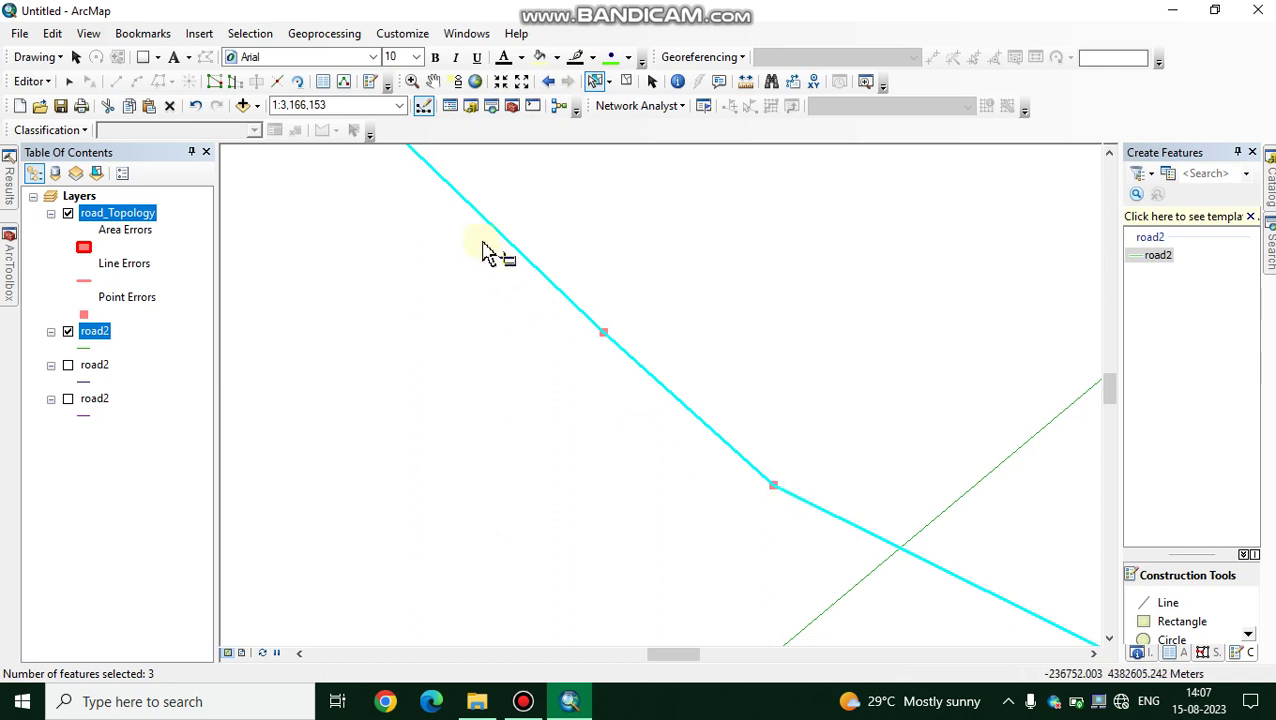
{"action": "left_click", "coordinate": [32, 81]}
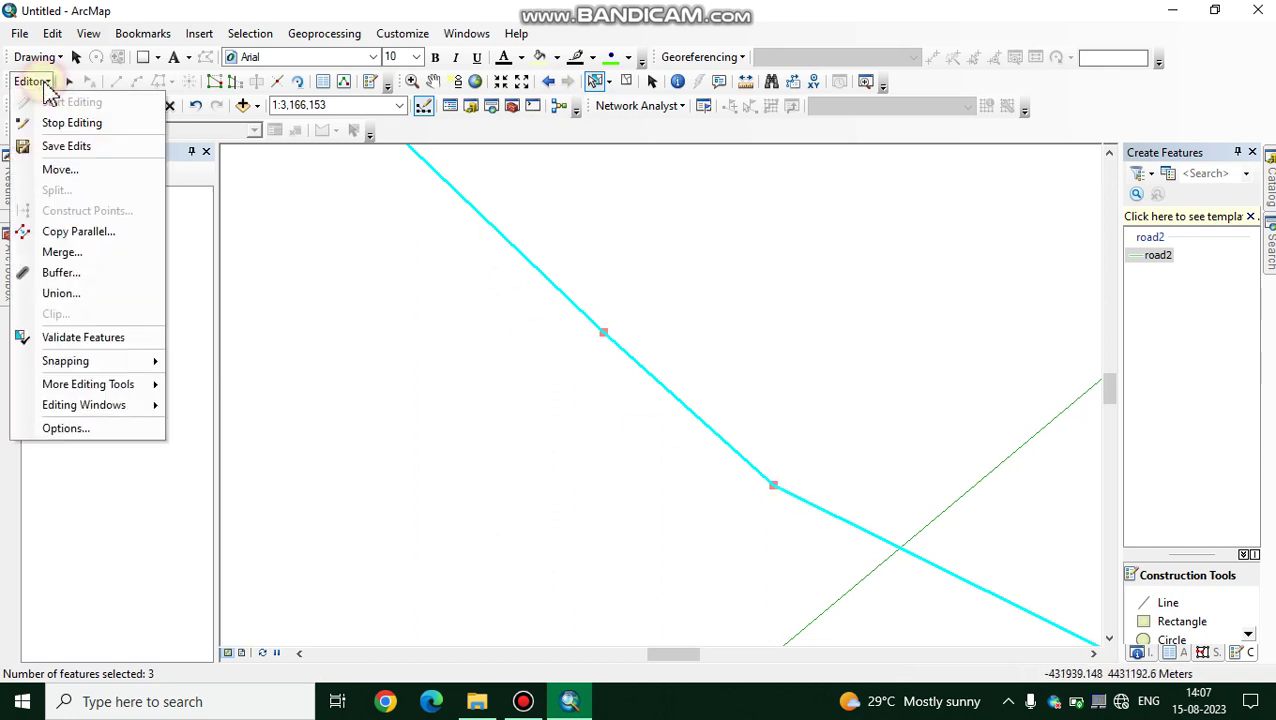
{"action": "left_click", "coordinate": [60, 252]}
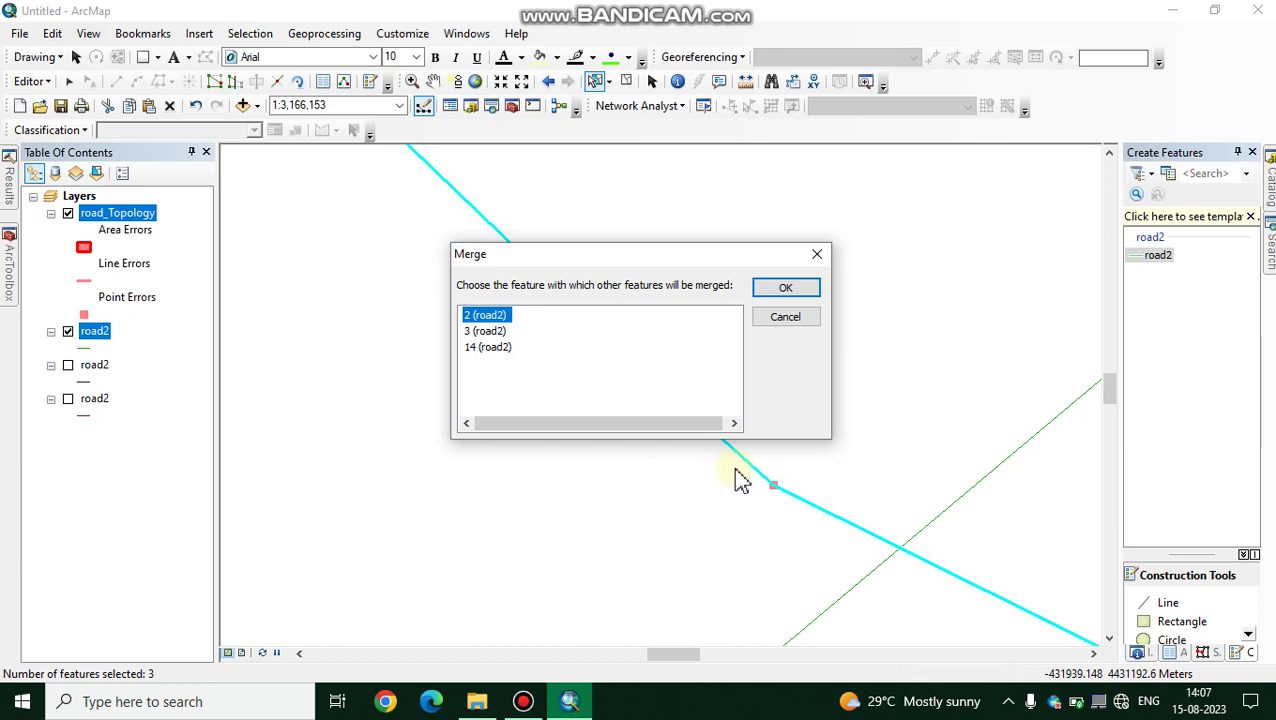
{"action": "left_click", "coordinate": [786, 289]}
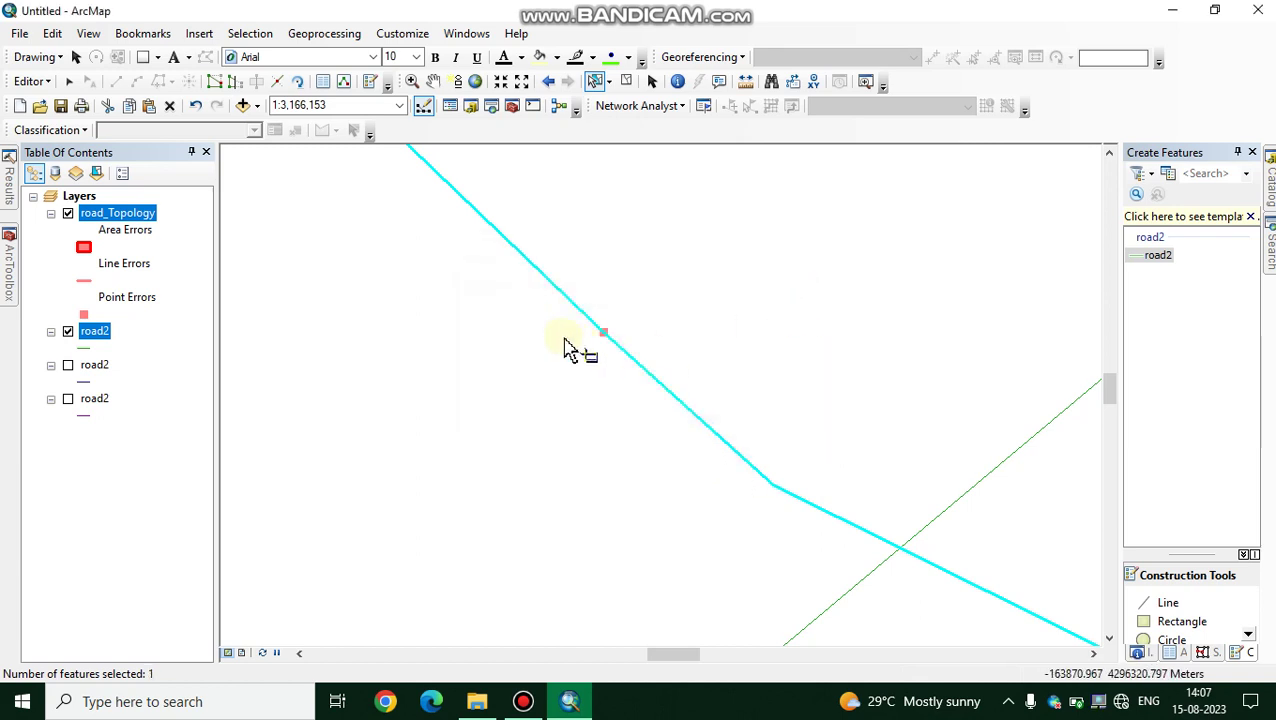
{"action": "left_click", "coordinate": [548, 266]}
{"action": "left_click", "coordinate": [572, 378]}
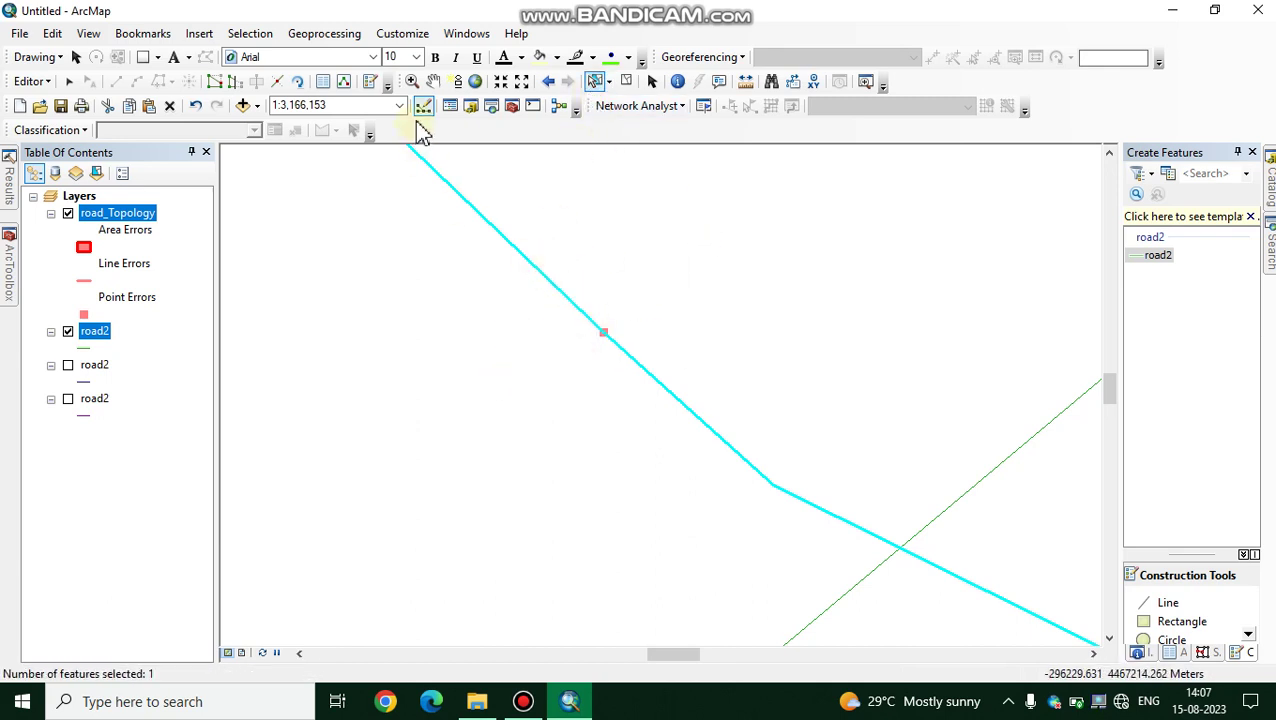
Follow the roads southwest of the merged line and examine them for remaining dangle errors
{"action": "left_click", "coordinate": [432, 81]}
{"action": "left_click_drag", "start_coordinate": [607, 362], "coordinate": [684, 407]}
{"action": "left_click_drag", "start_coordinate": [652, 498], "coordinate": [749, 359]}
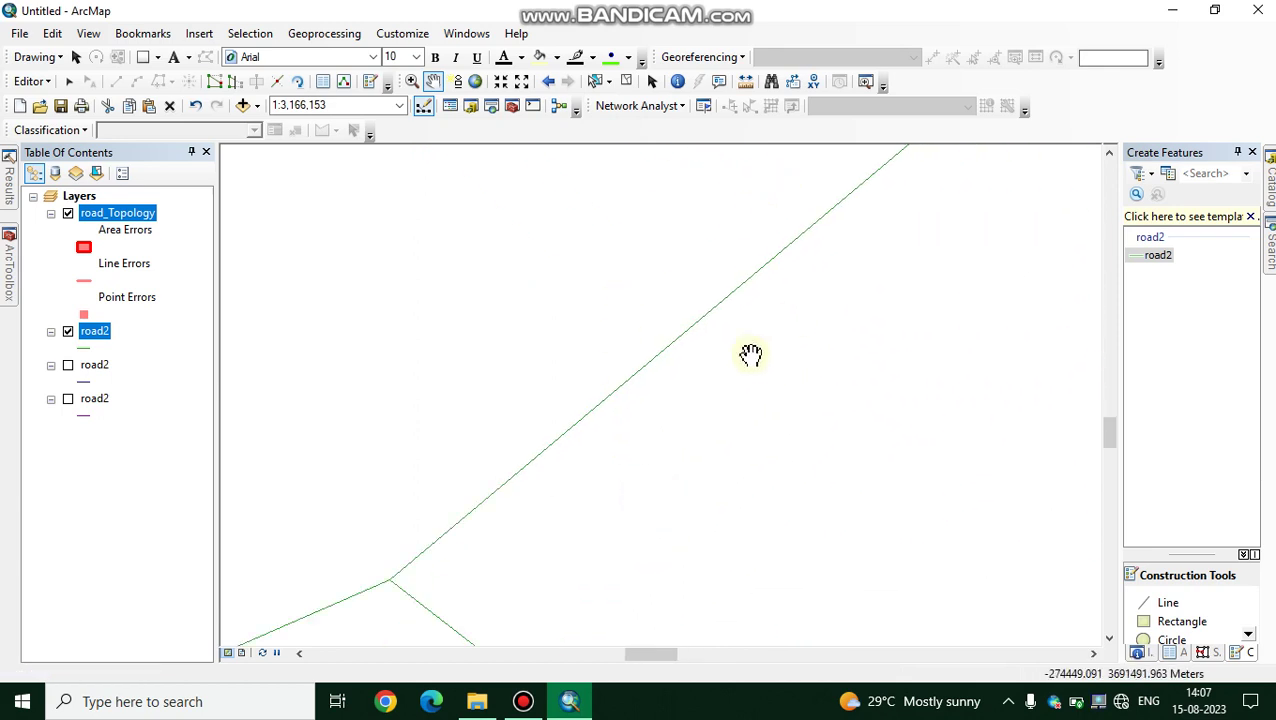
{"action": "left_click_drag", "start_coordinate": [481, 535], "coordinate": [678, 402]}
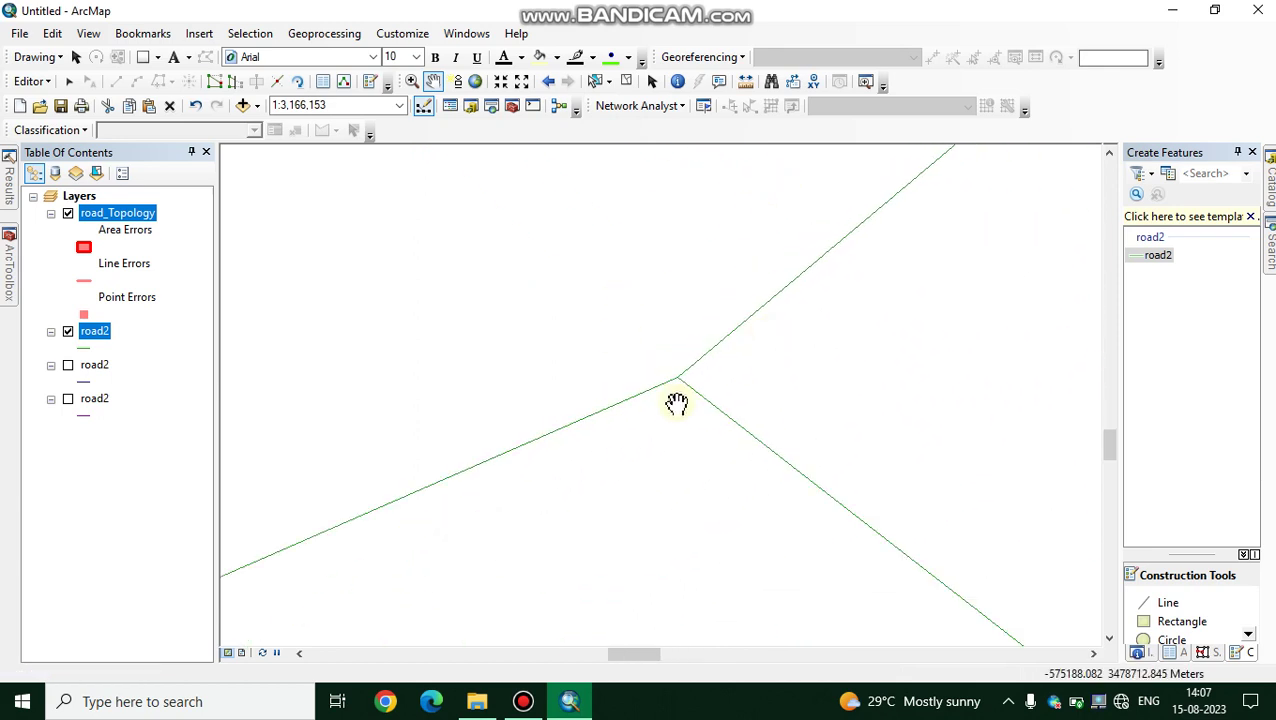
{"action": "left_click_drag", "start_coordinate": [541, 513], "coordinate": [832, 330]}
{"action": "left_click_drag", "start_coordinate": [504, 507], "coordinate": [800, 419]}
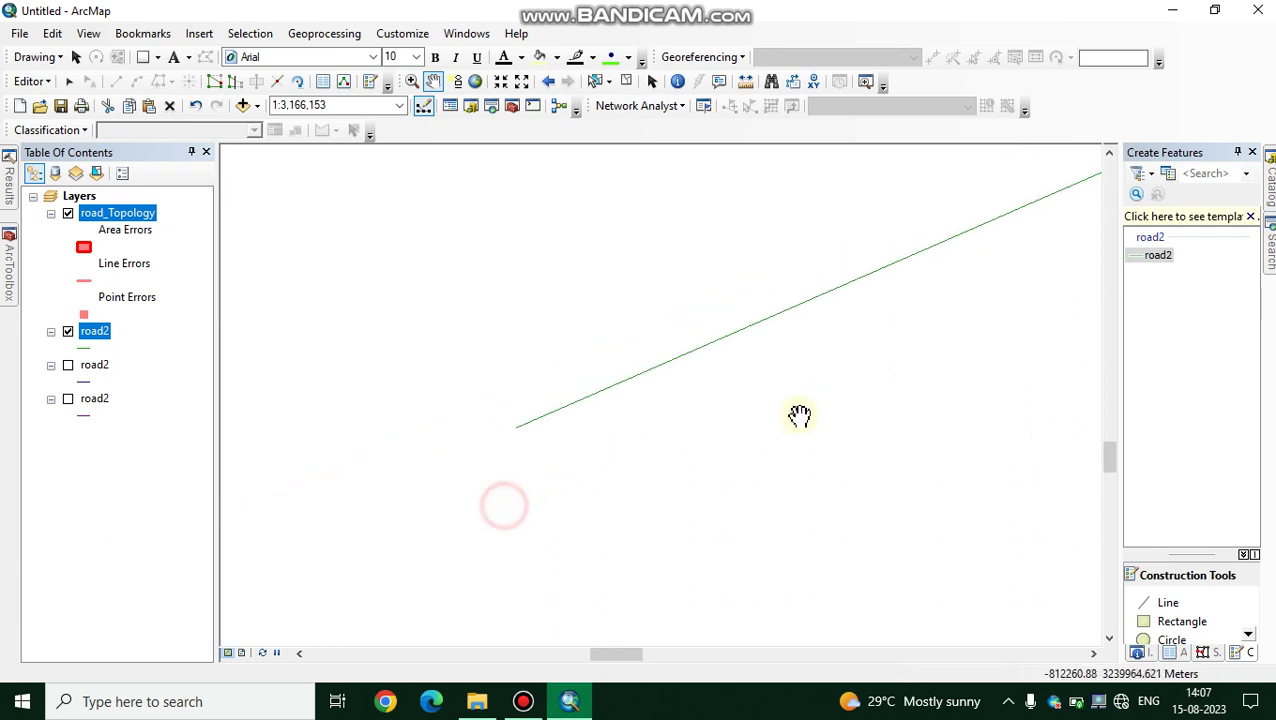
{"action": "scroll", "coordinate": [665, 379], "scroll_direction": "down", "scroll_amount": 1}
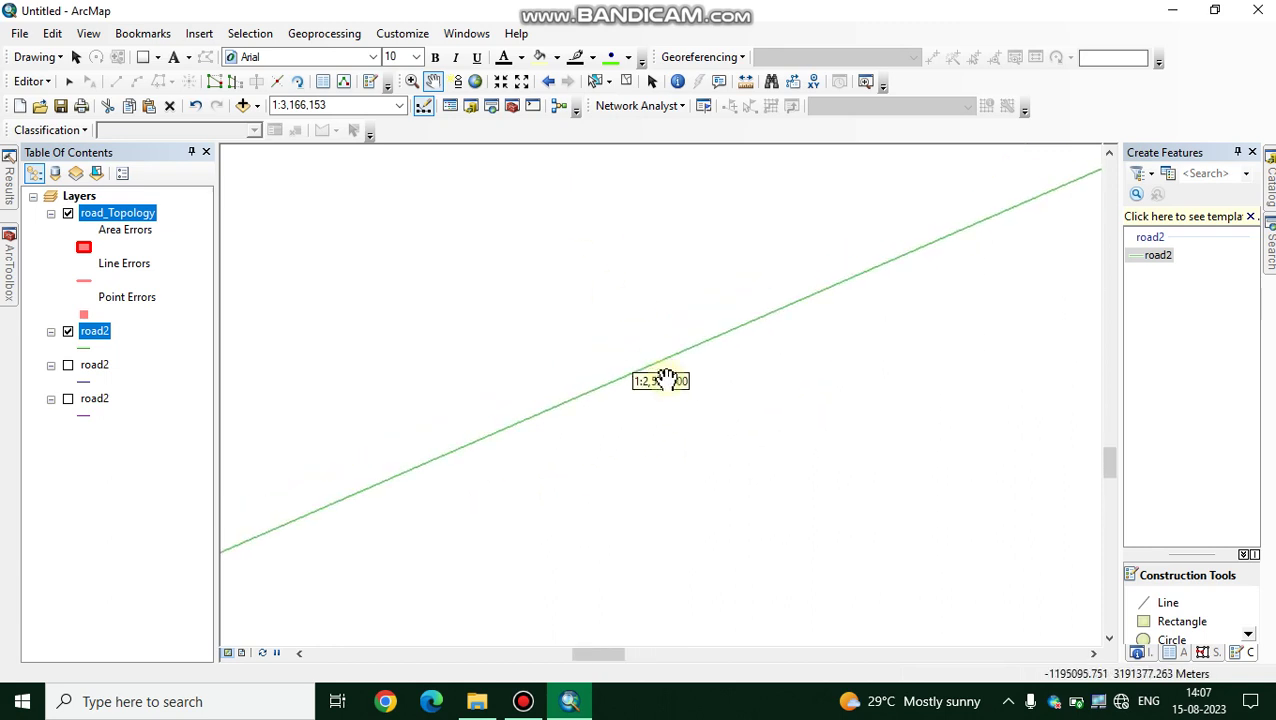
{"action": "scroll", "coordinate": [665, 379], "scroll_direction": "up", "scroll_amount": 1}
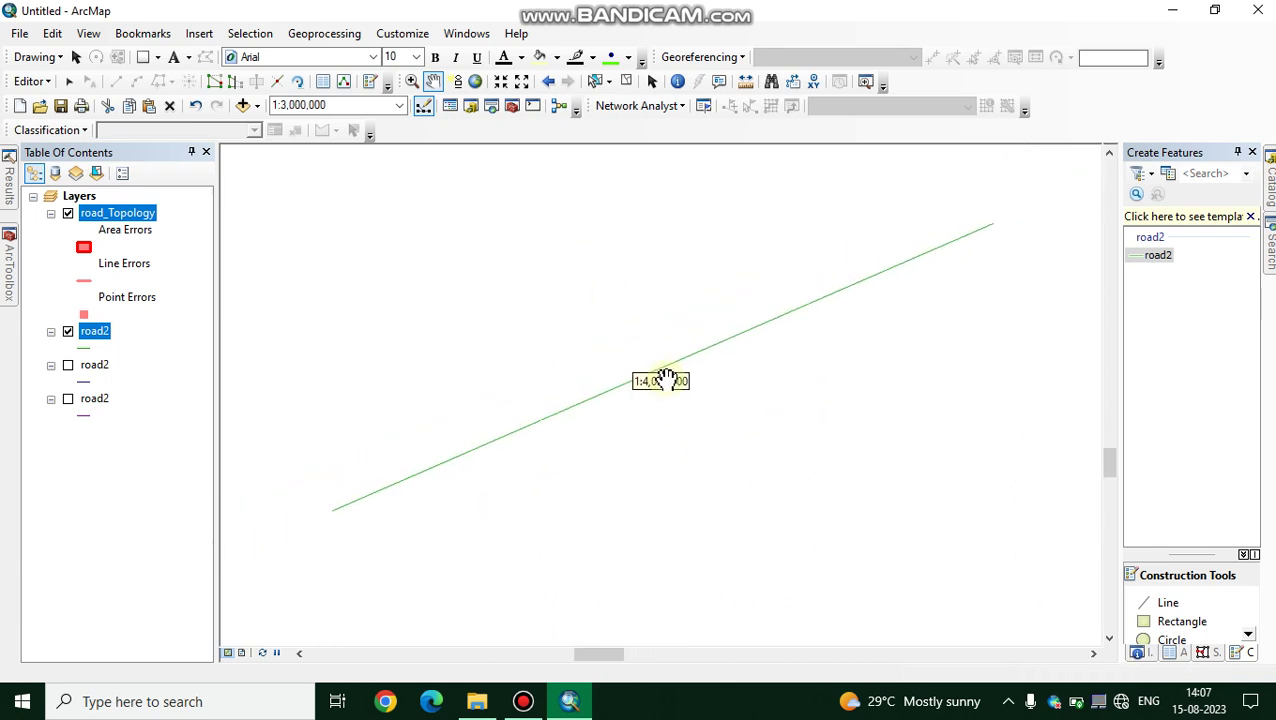
{"action": "scroll", "coordinate": [665, 379], "scroll_direction": "up", "scroll_amount": 1}
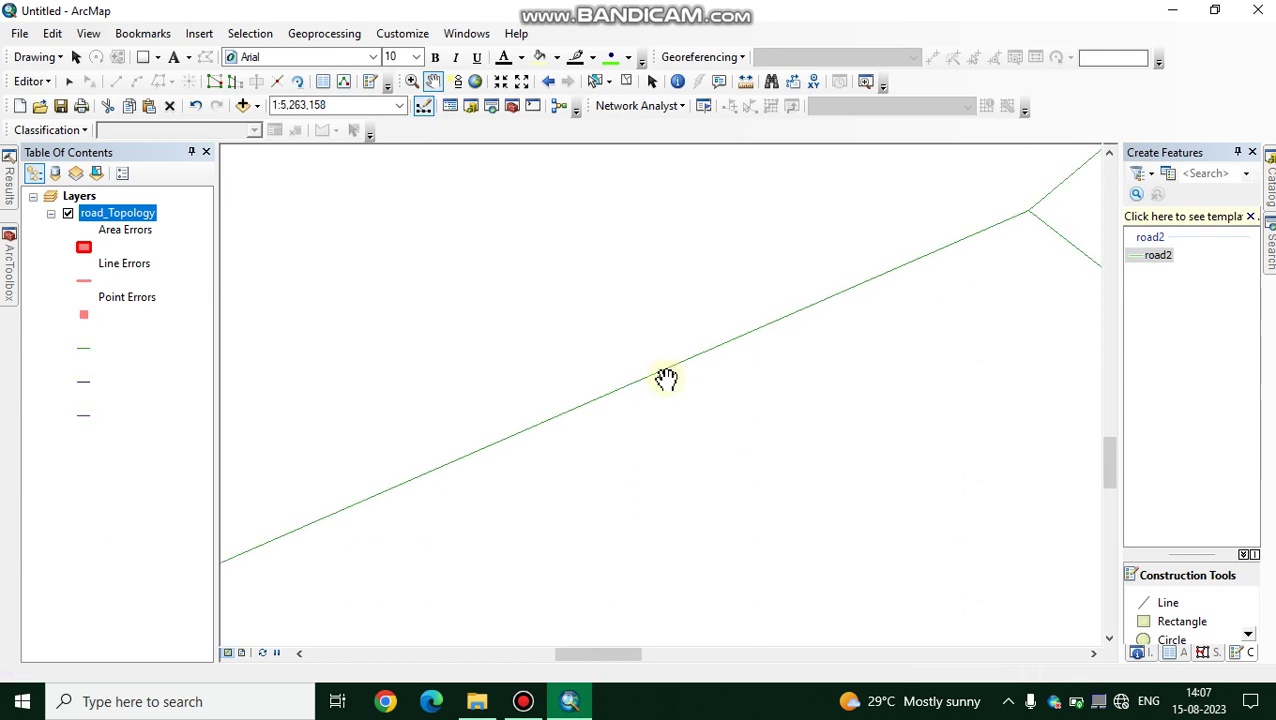
{"action": "scroll", "coordinate": [665, 379], "scroll_direction": "up", "scroll_amount": 2}
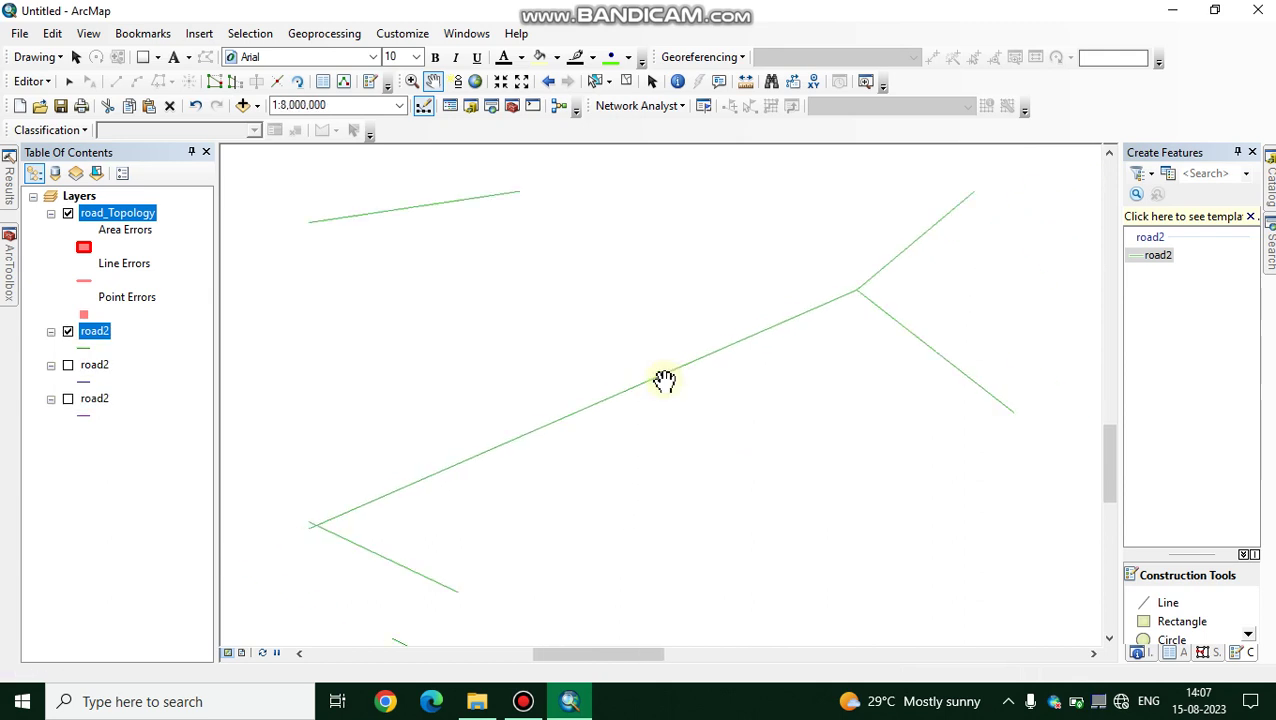
{"action": "scroll", "coordinate": [664, 379], "scroll_direction": "up", "scroll_amount": 2}
{"action": "left_click_drag", "start_coordinate": [349, 497], "coordinate": [510, 446]}
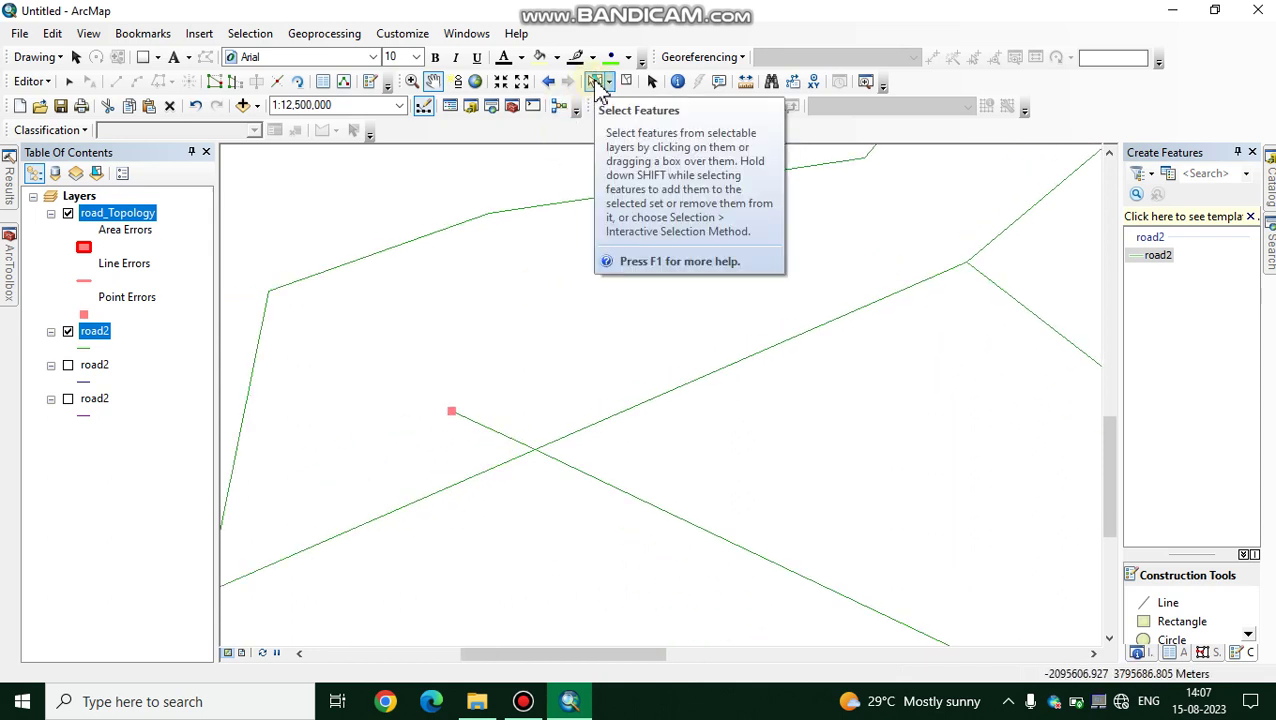
Select the road that ends in a dangle just past its crossing with the long diagonal road, using the Edit tool
{"action": "left_click", "coordinate": [411, 81]}
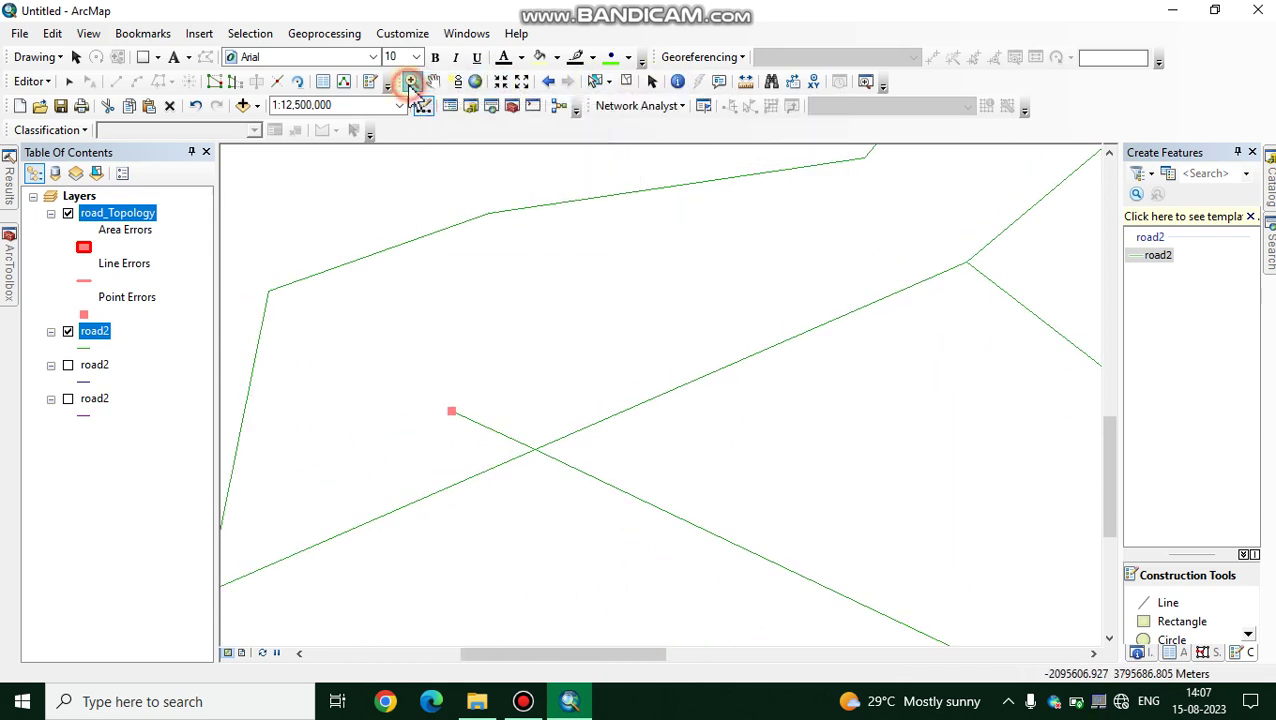
{"action": "left_click", "coordinate": [617, 485]}
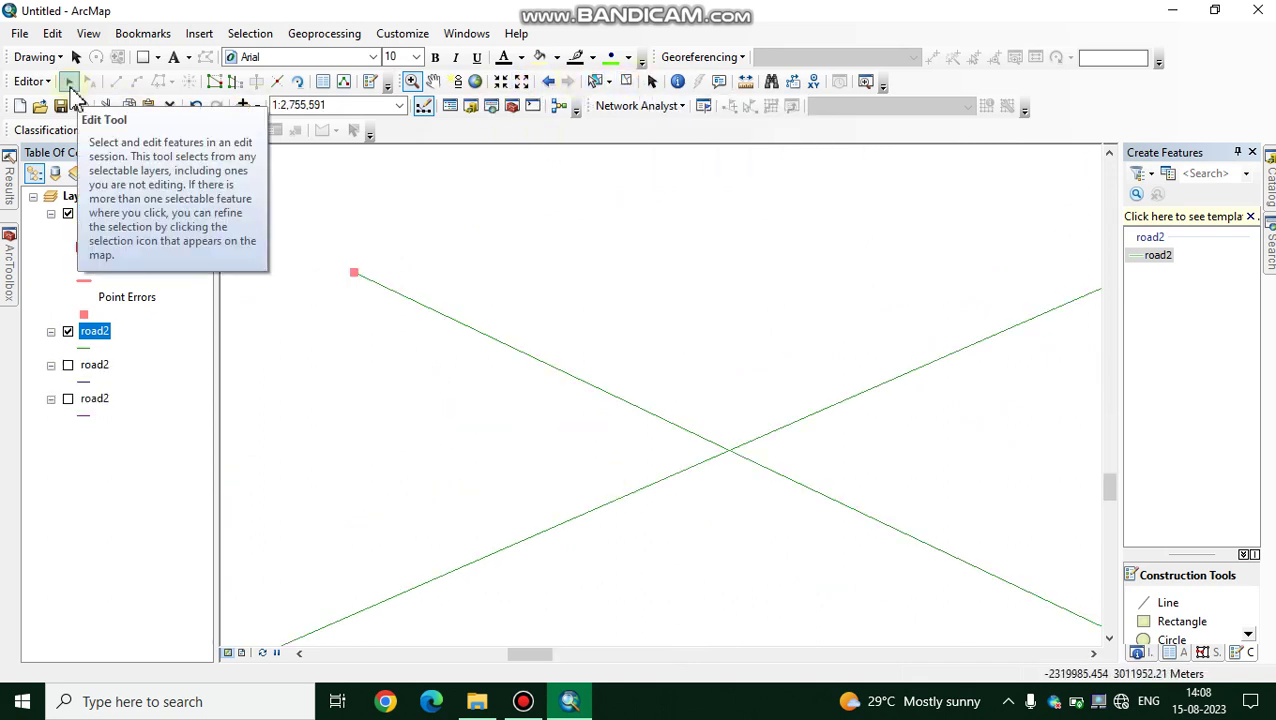
{"action": "left_click", "coordinate": [69, 84]}
{"action": "left_click", "coordinate": [355, 271]}
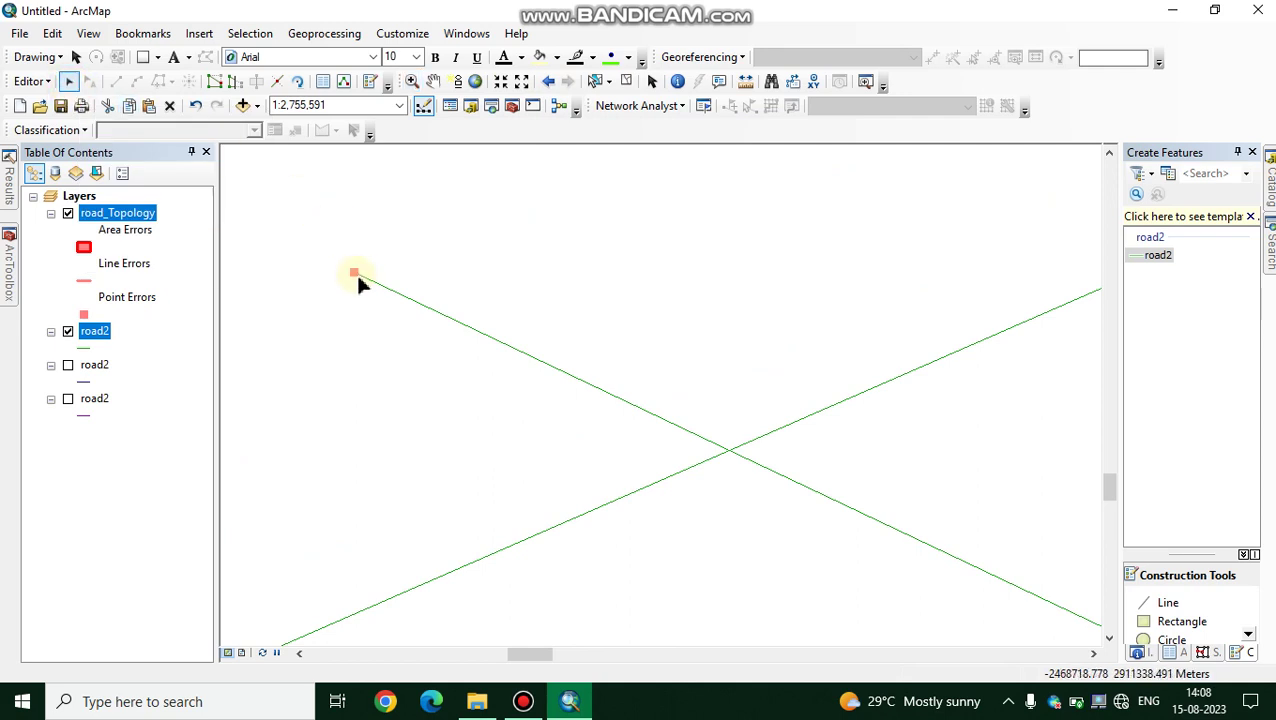
{"action": "left_click", "coordinate": [354, 271]}
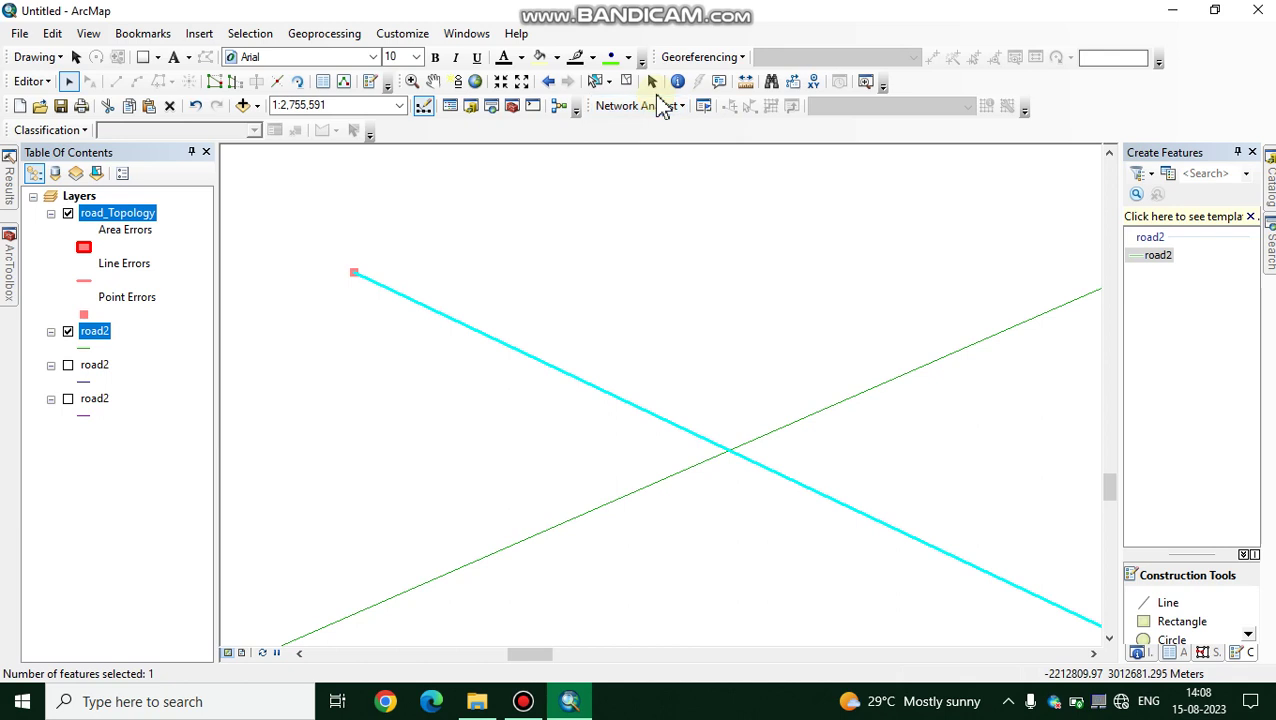
{"action": "left_click", "coordinate": [674, 29]}
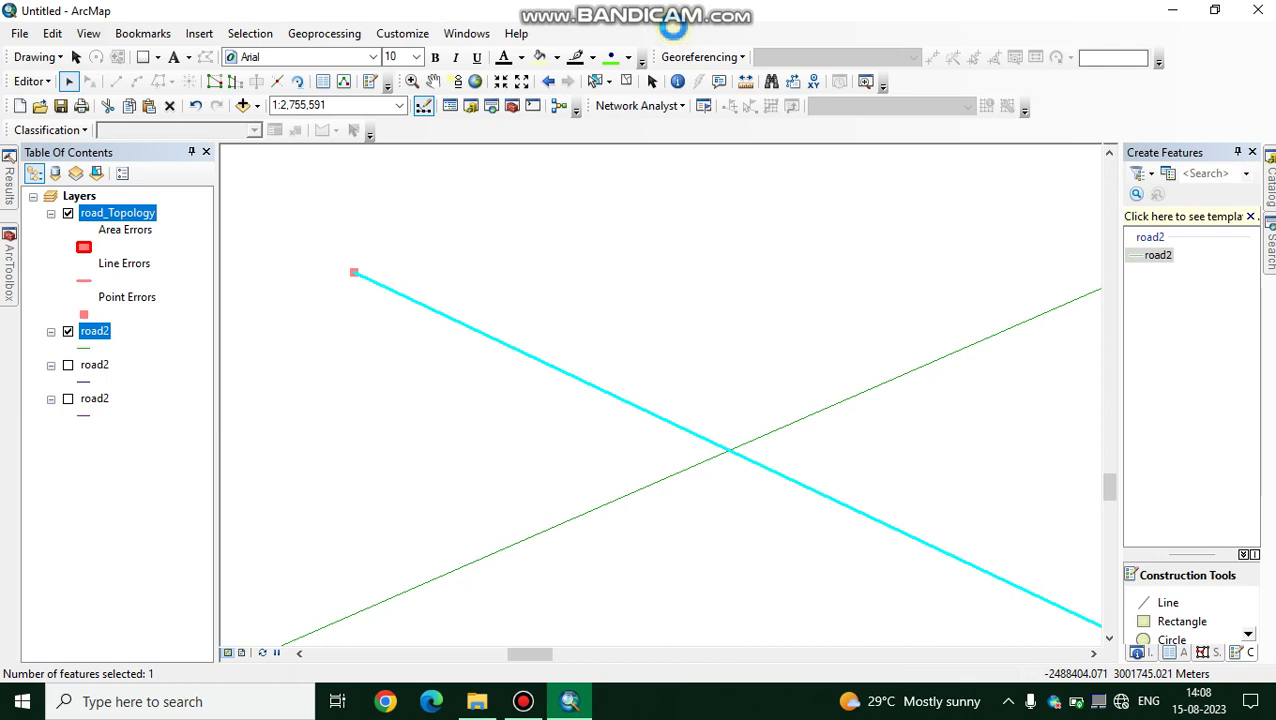
{"action": "right_click", "coordinate": [677, 38]}
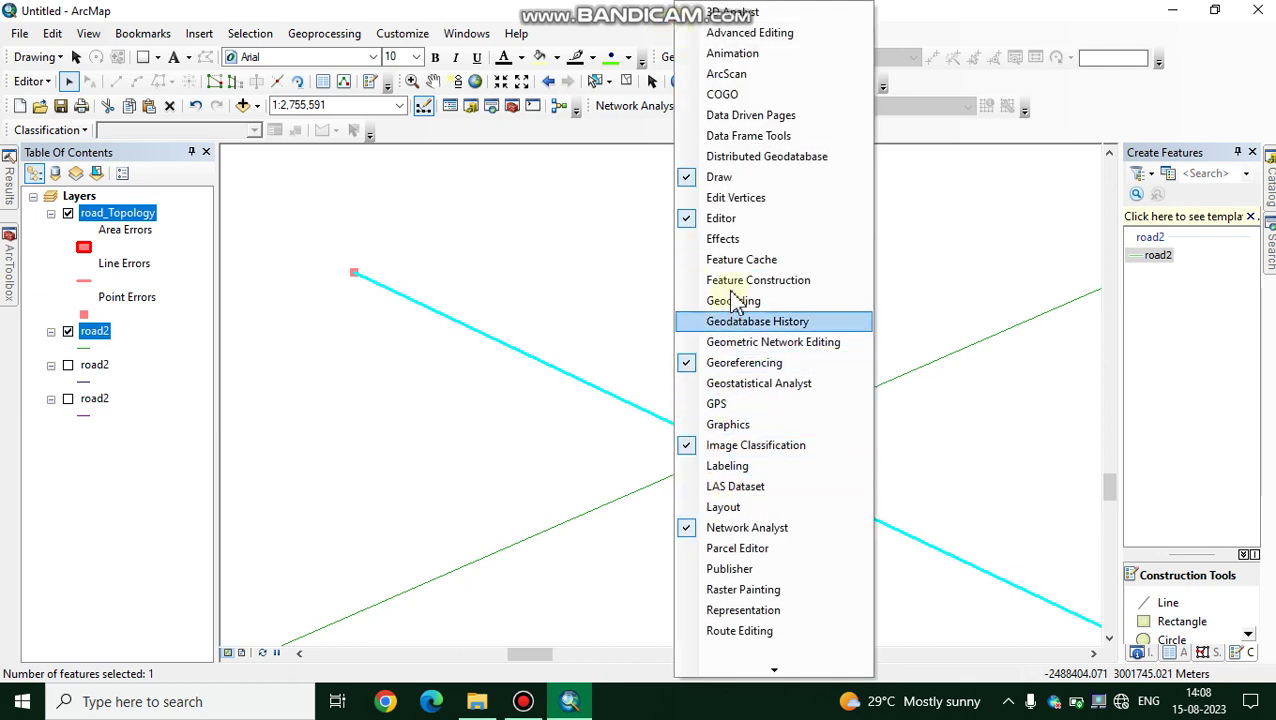
{"action": "left_click", "coordinate": [925, 140]}
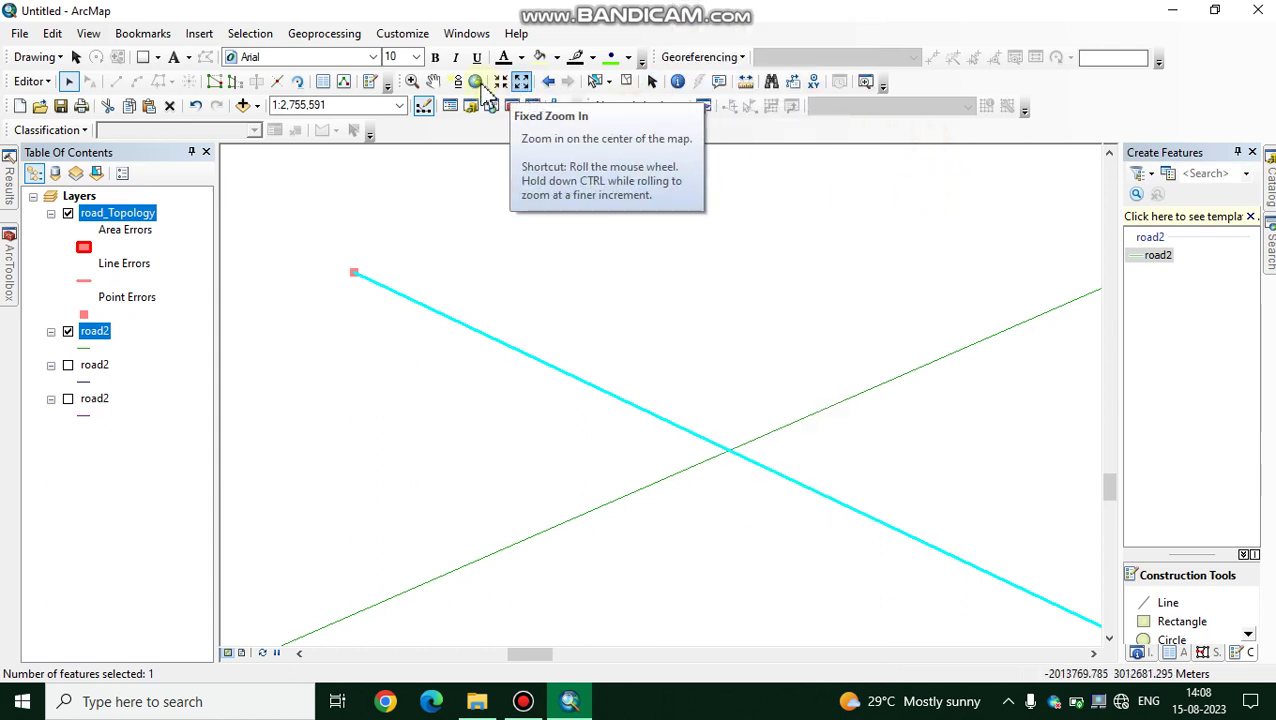
{"action": "left_click", "coordinate": [331, 208]}
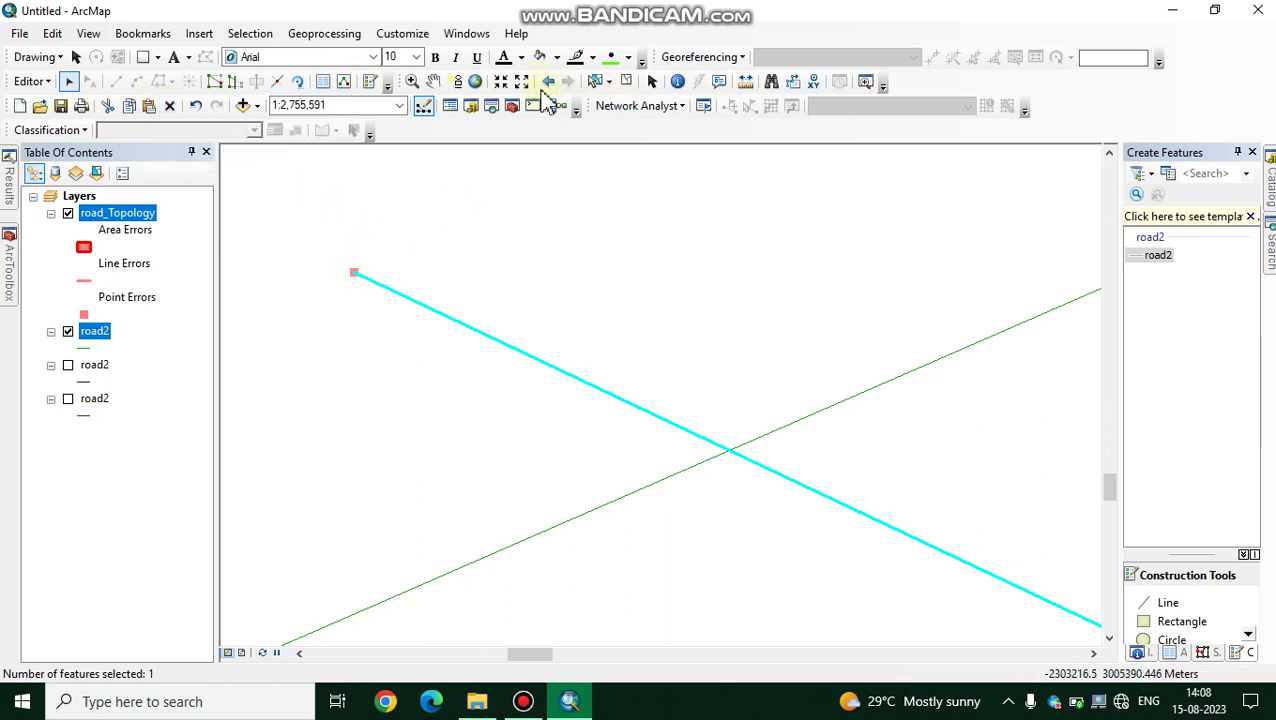
{"action": "left_click", "coordinate": [1153, 255]}
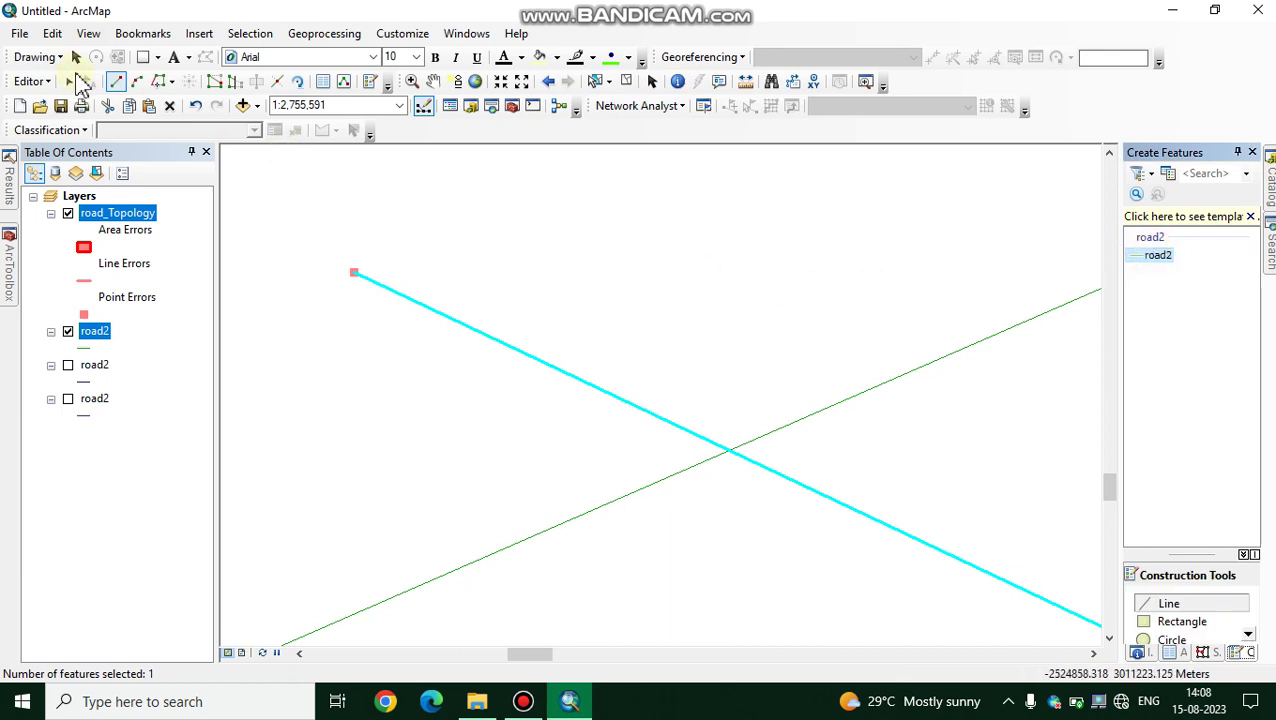
{"action": "left_click", "coordinate": [78, 82]}
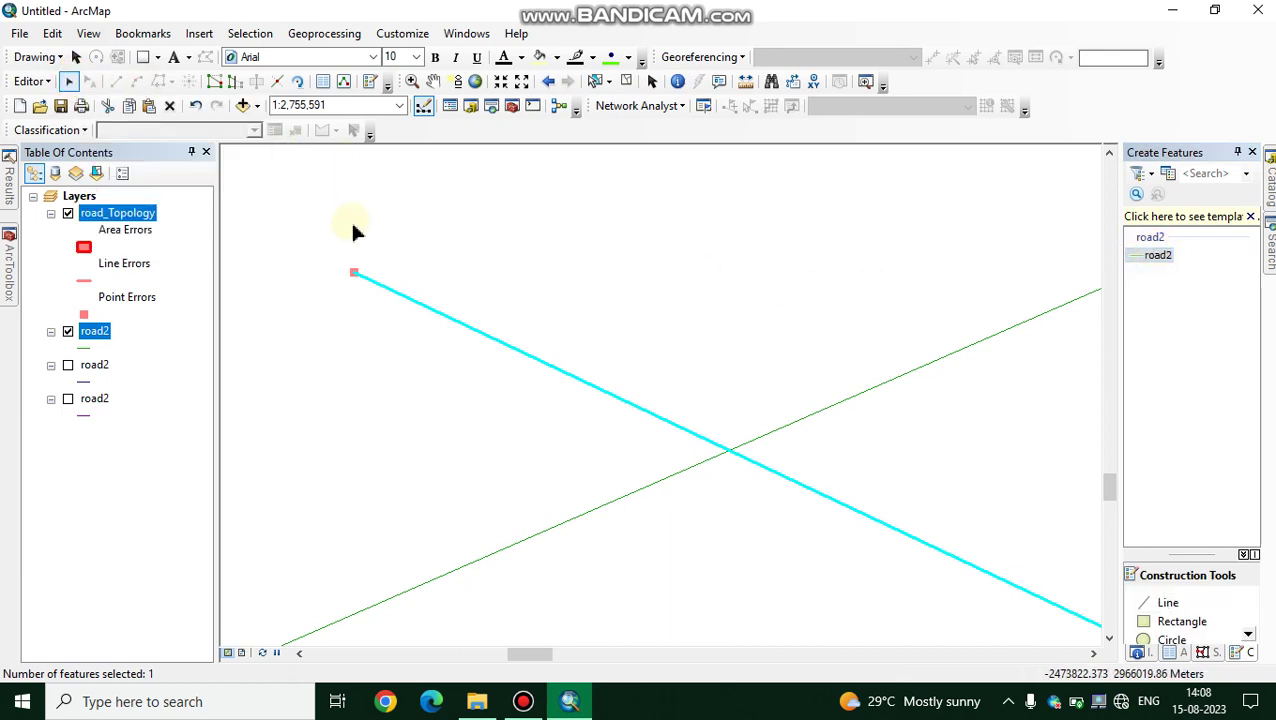
{"action": "left_click", "coordinate": [651, 83]}
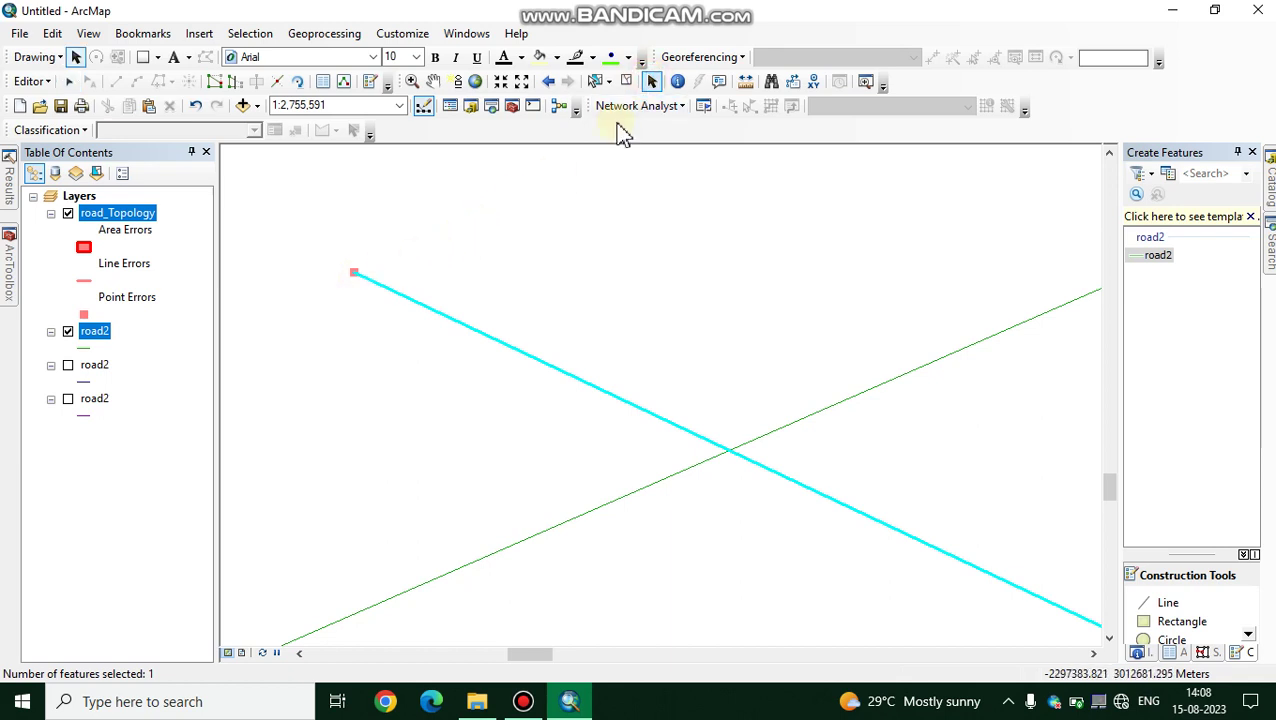
{"action": "right_click", "coordinate": [607, 32]}
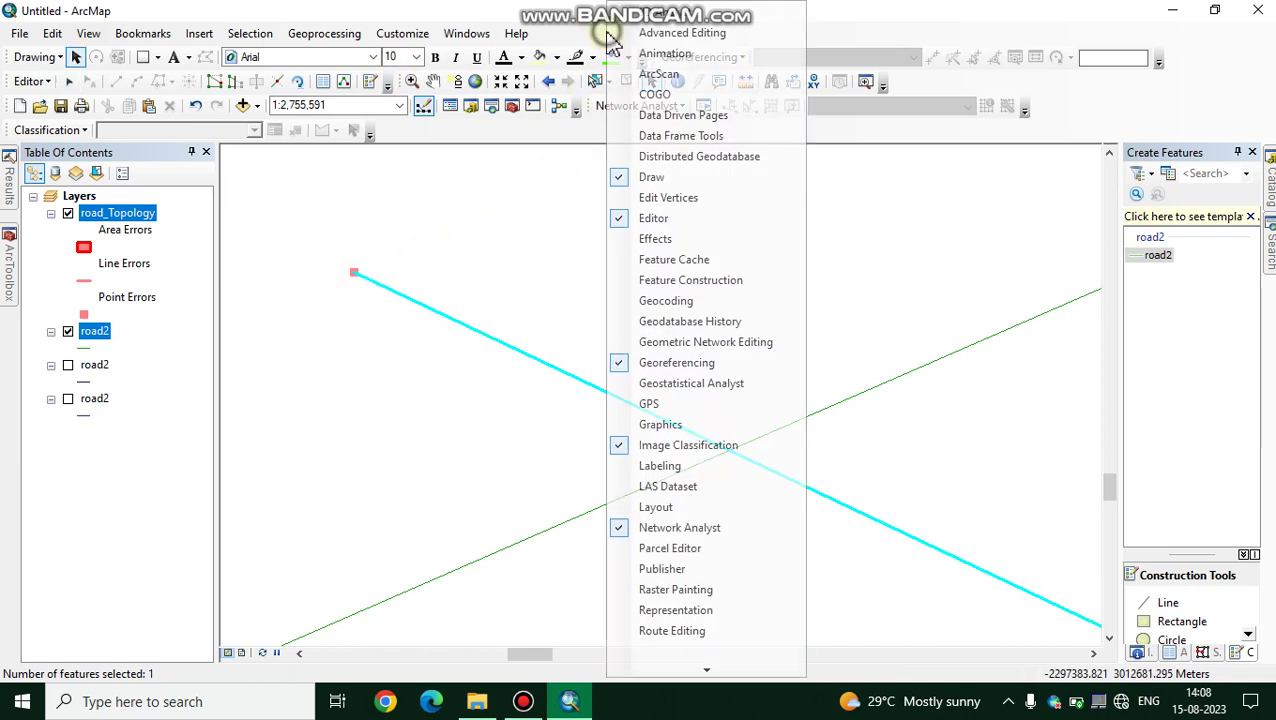
{"action": "left_click", "coordinate": [665, 240]}
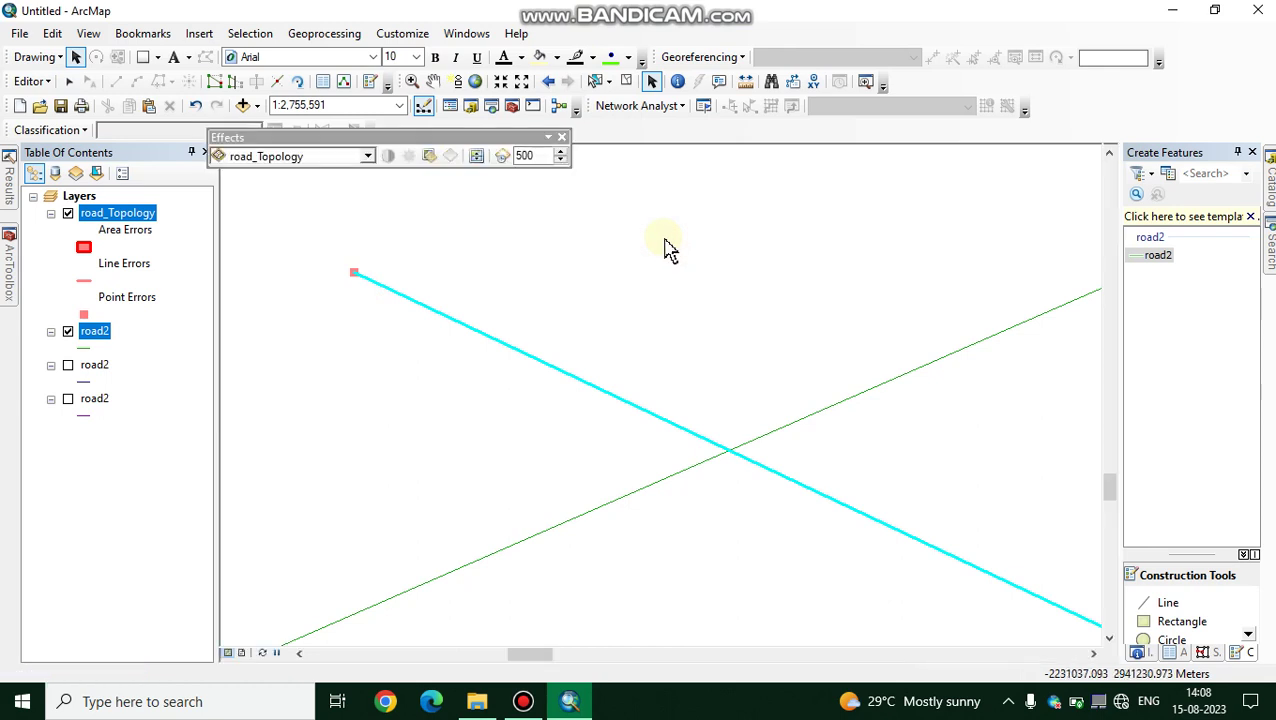
{"action": "left_click", "coordinate": [560, 137]}
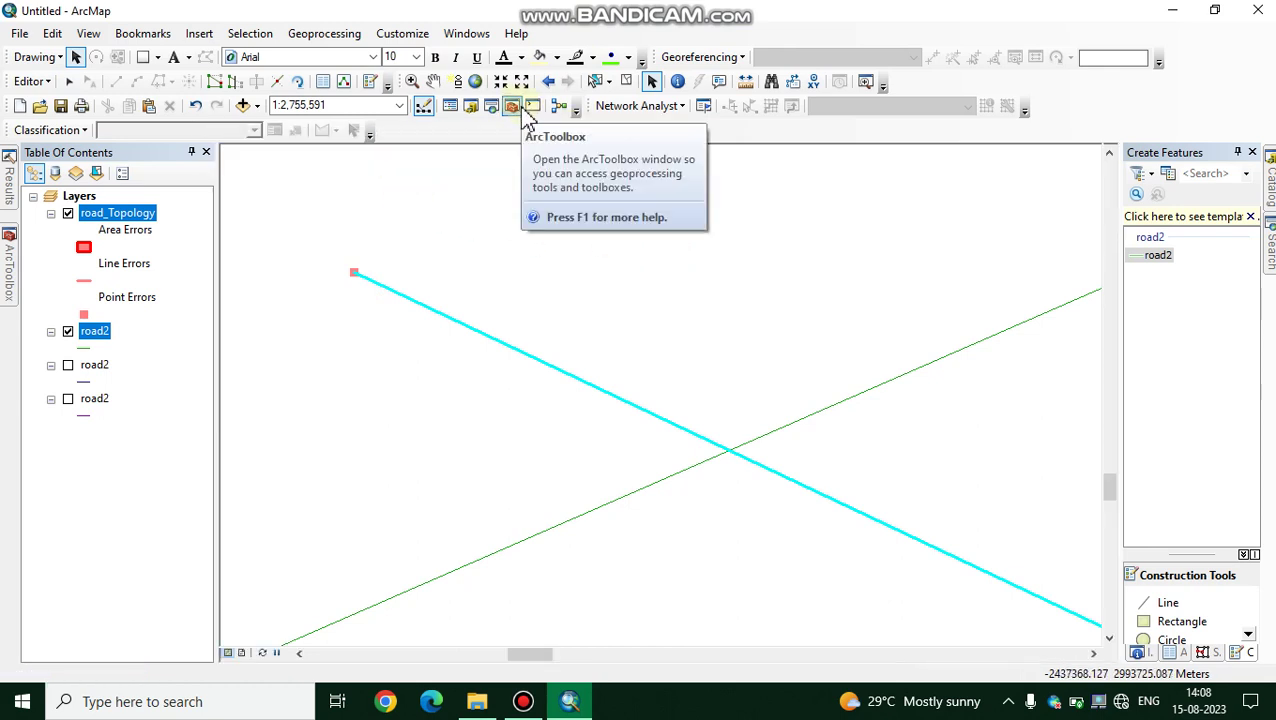
{"action": "left_click", "coordinate": [59, 57]}
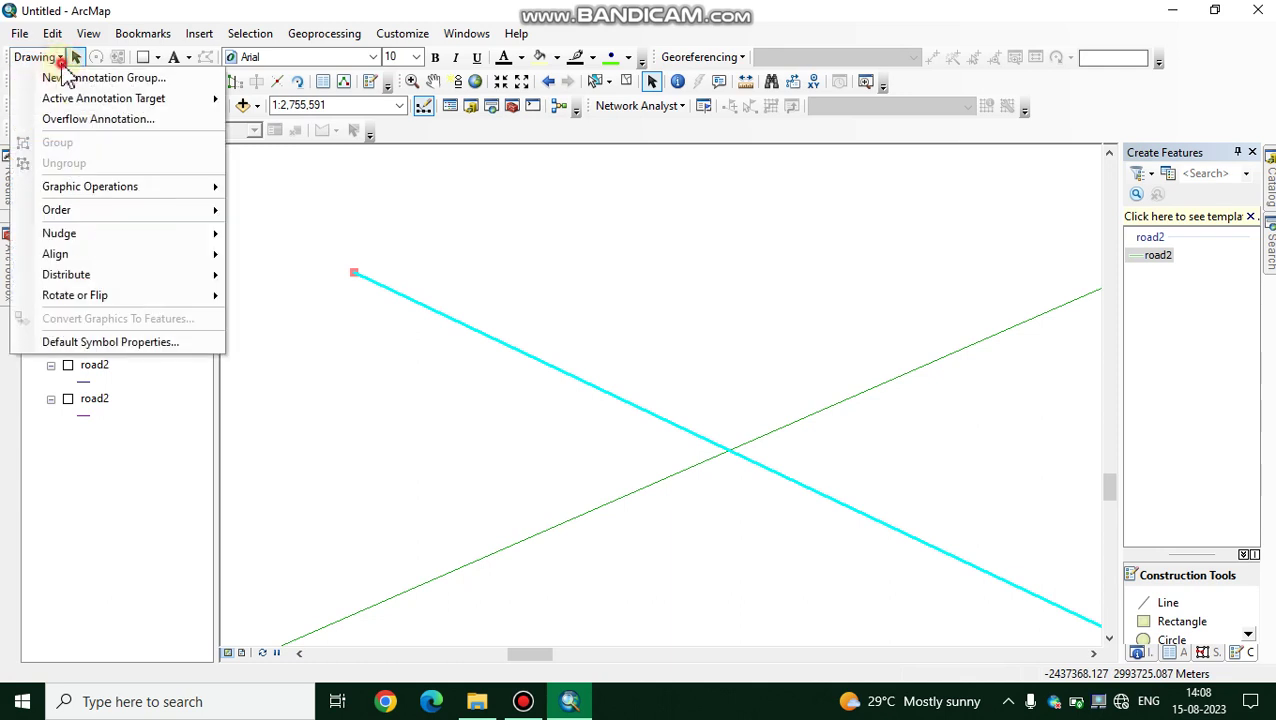
{"action": "left_click", "coordinate": [46, 84]}
{"action": "left_click", "coordinate": [46, 86]}
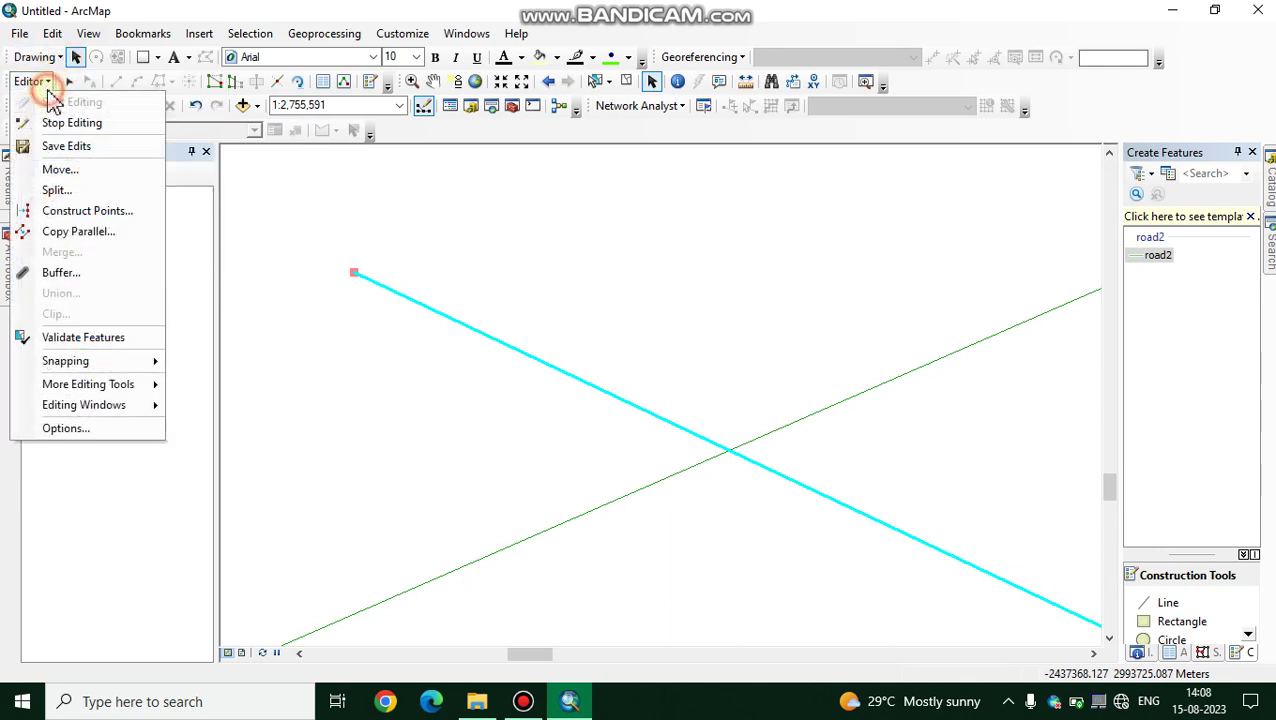
{"action": "left_click", "coordinate": [57, 137]}
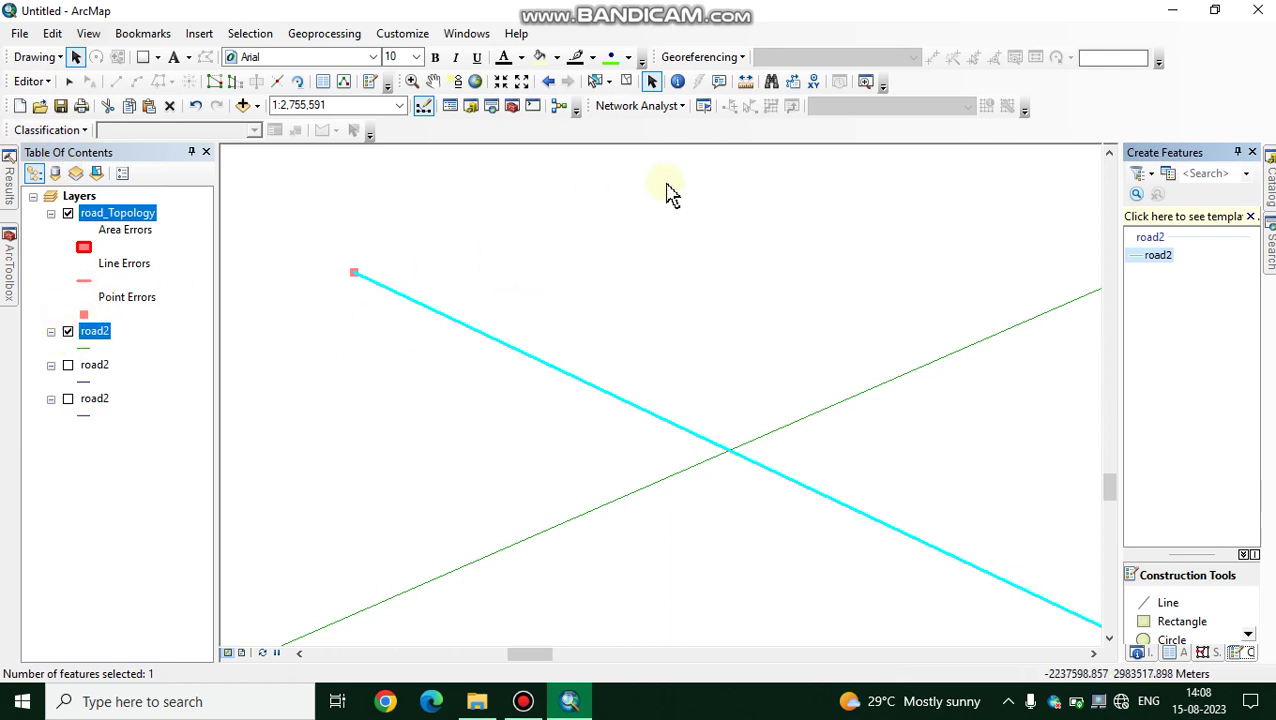
{"action": "left_click", "coordinate": [628, 186]}
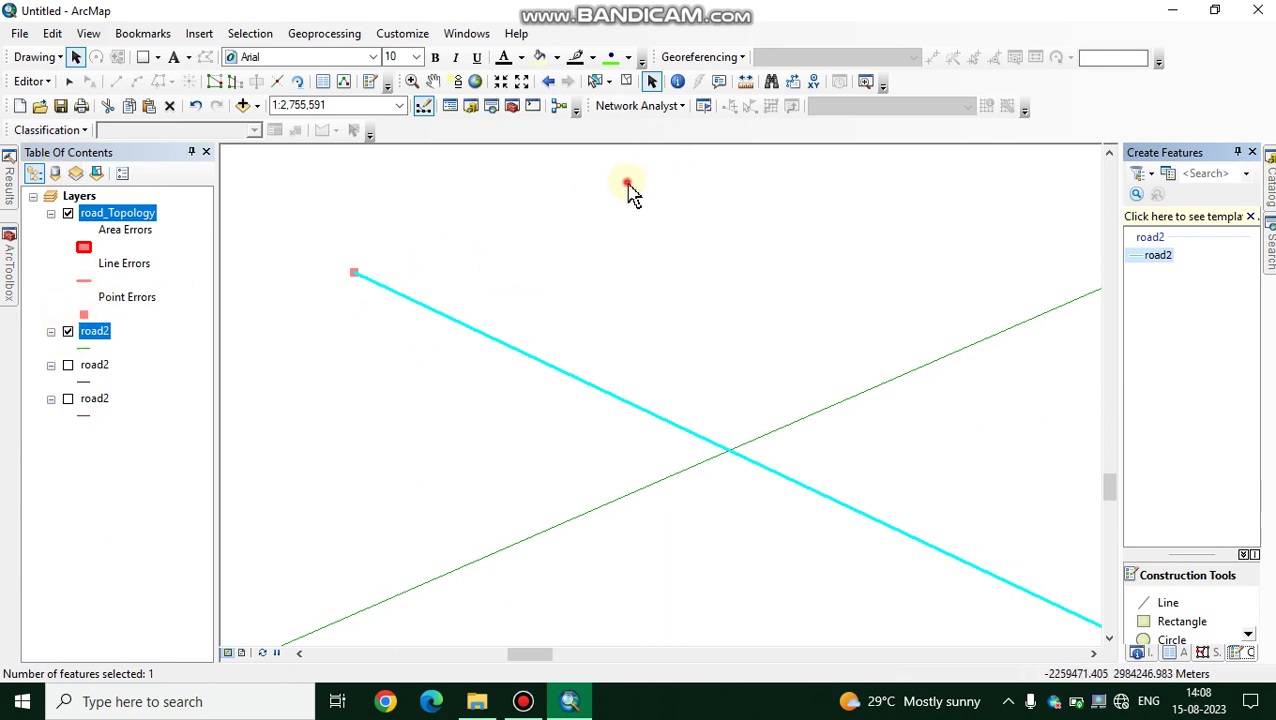
Clear the road selection, then hide the active road2 layer and show it again
{"action": "left_click", "coordinate": [594, 81]}
{"action": "left_click", "coordinate": [643, 260]}
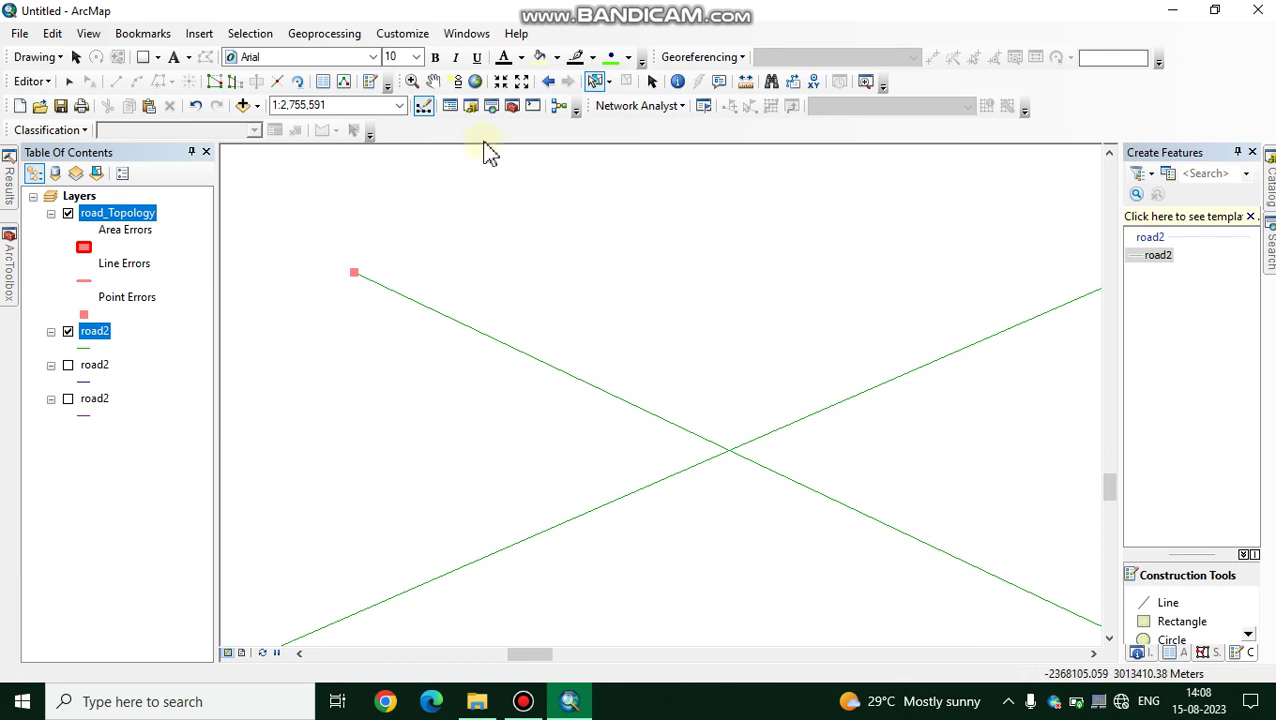
{"action": "left_click", "coordinate": [69, 81]}
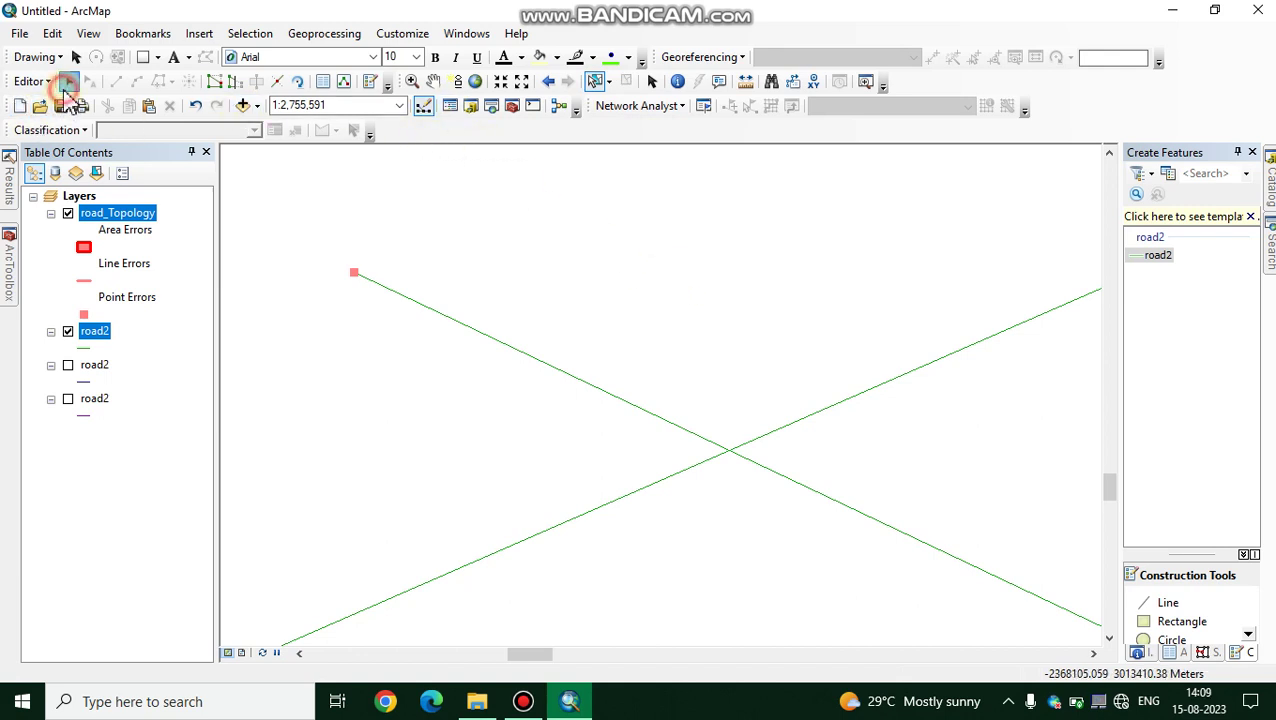
{"action": "left_click", "coordinate": [366, 278]}
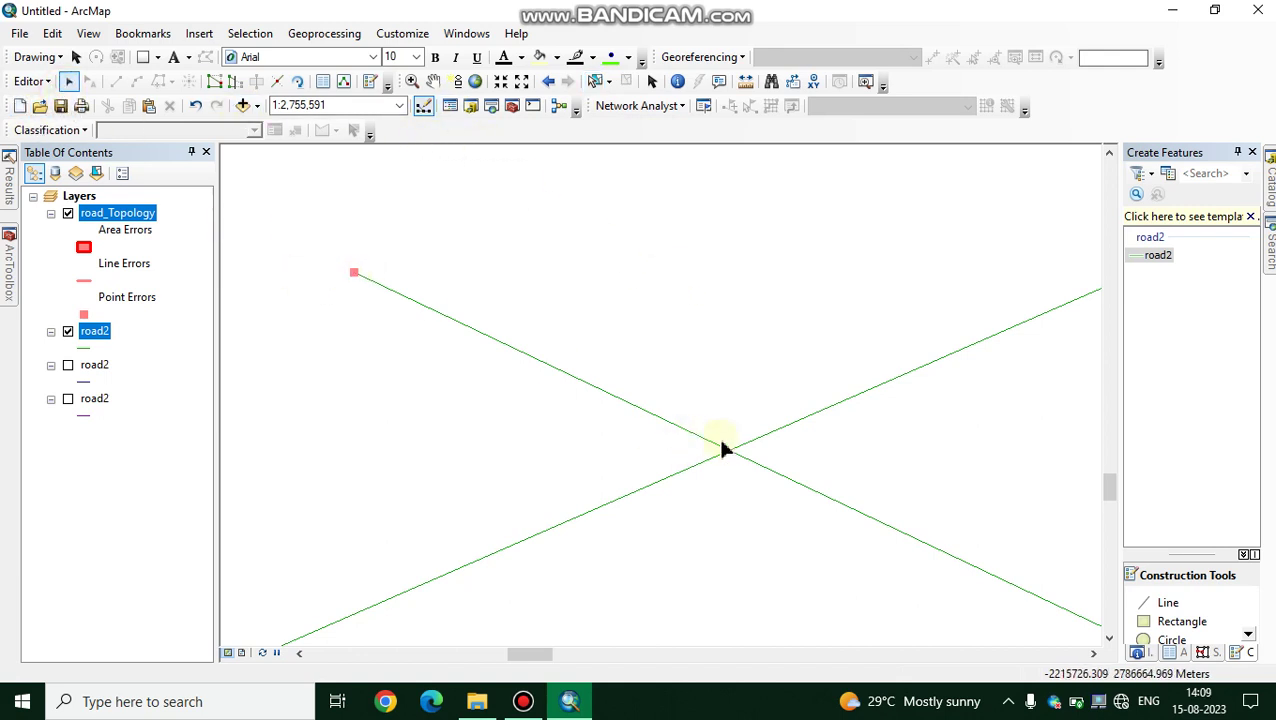
{"action": "left_click", "coordinate": [69, 333]}
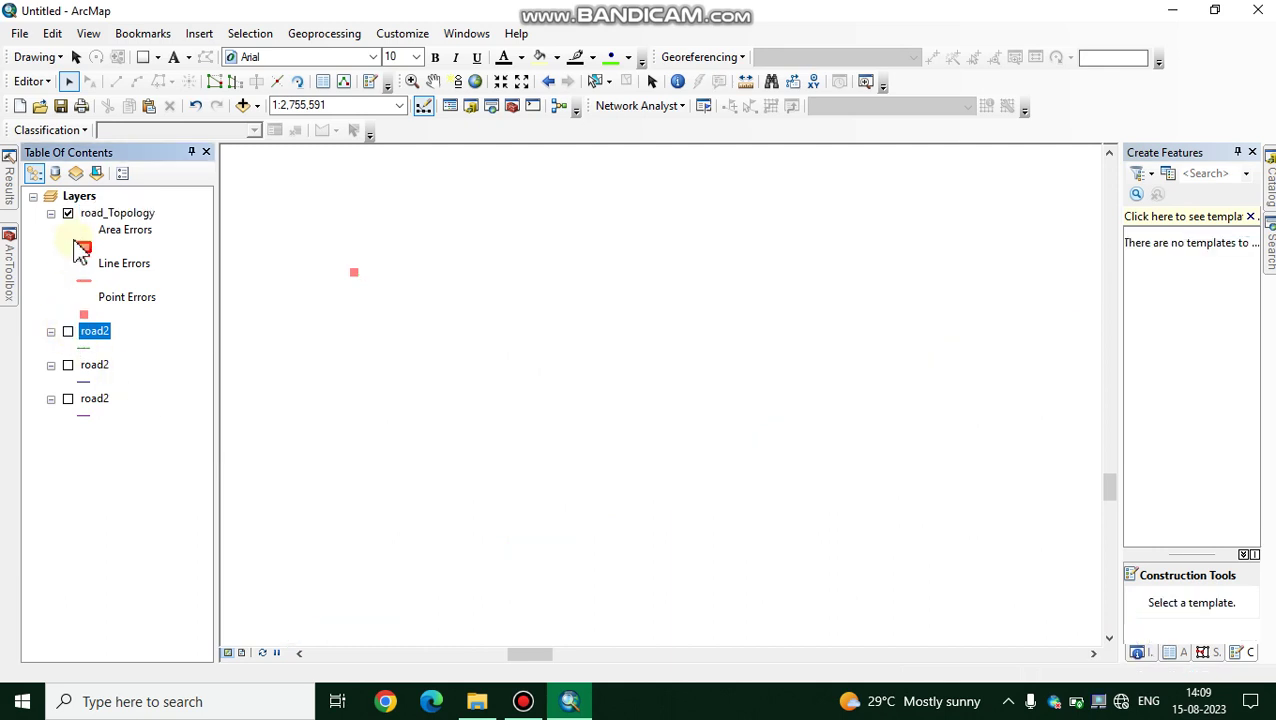
{"action": "left_click", "coordinate": [68, 332]}
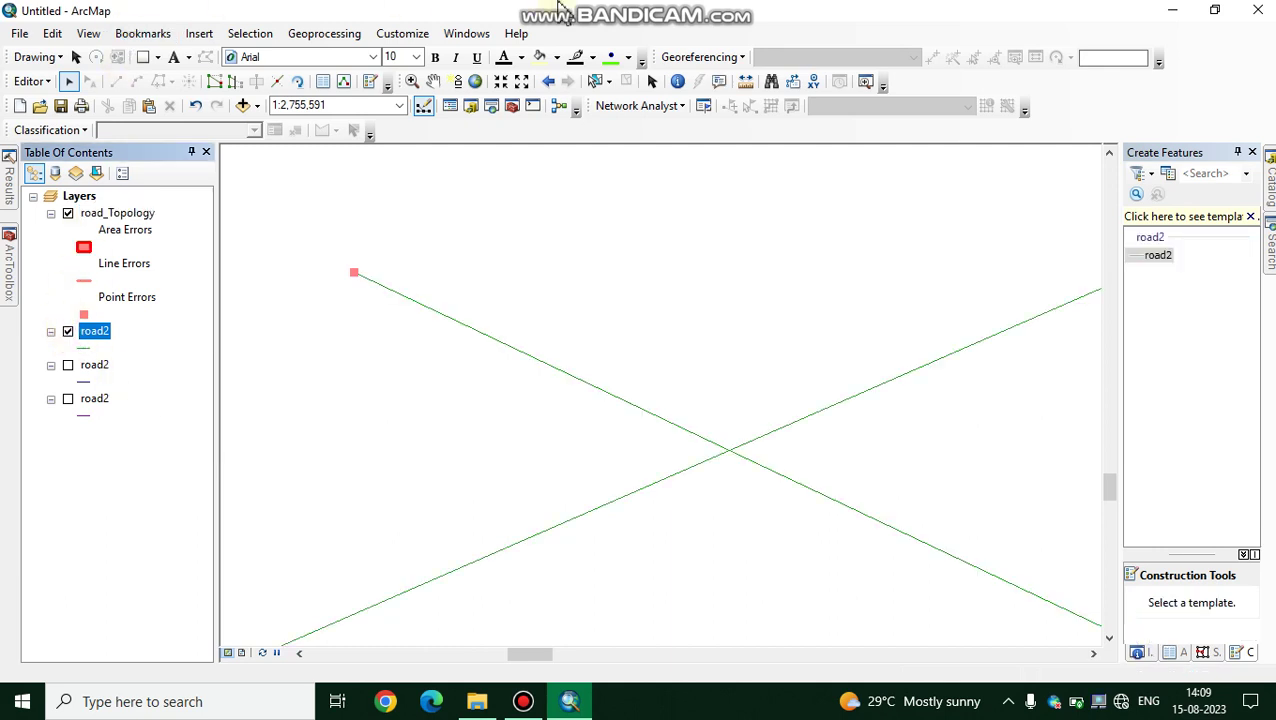
Make the Edit Vertices tools available
{"action": "mouse_move", "coordinate": [583, 10]}
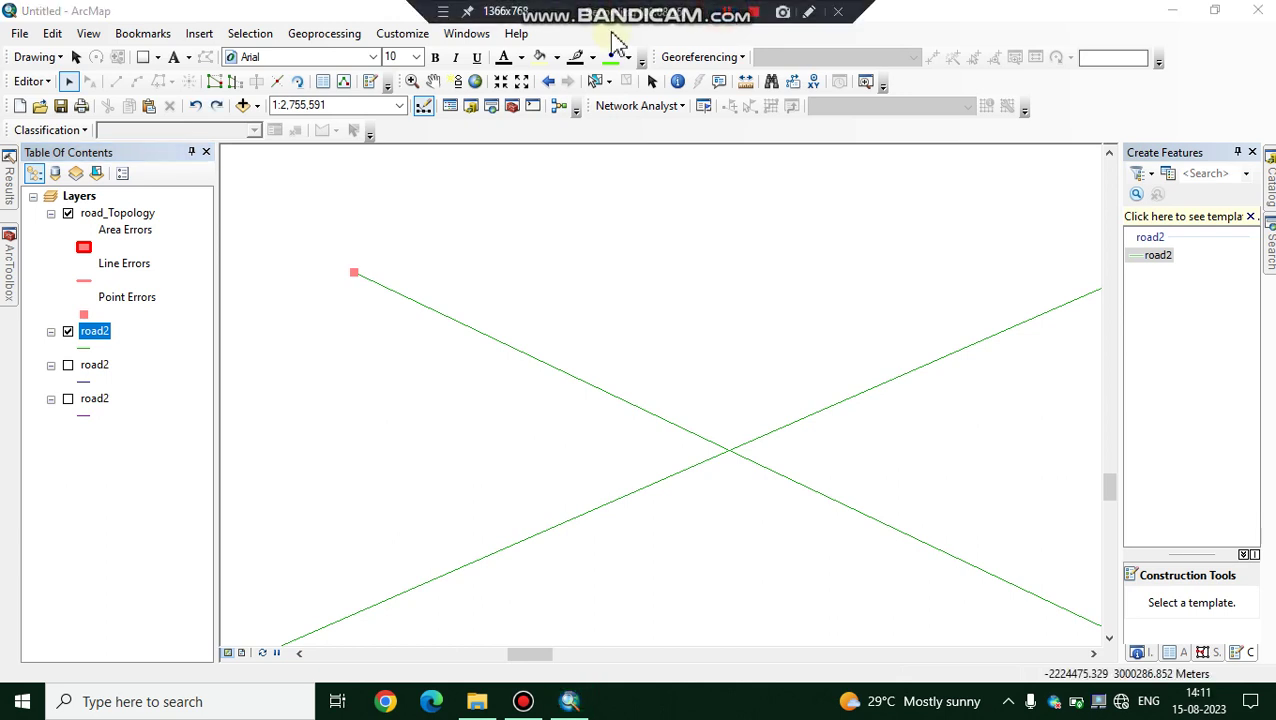
{"action": "right_click", "coordinate": [610, 34]}
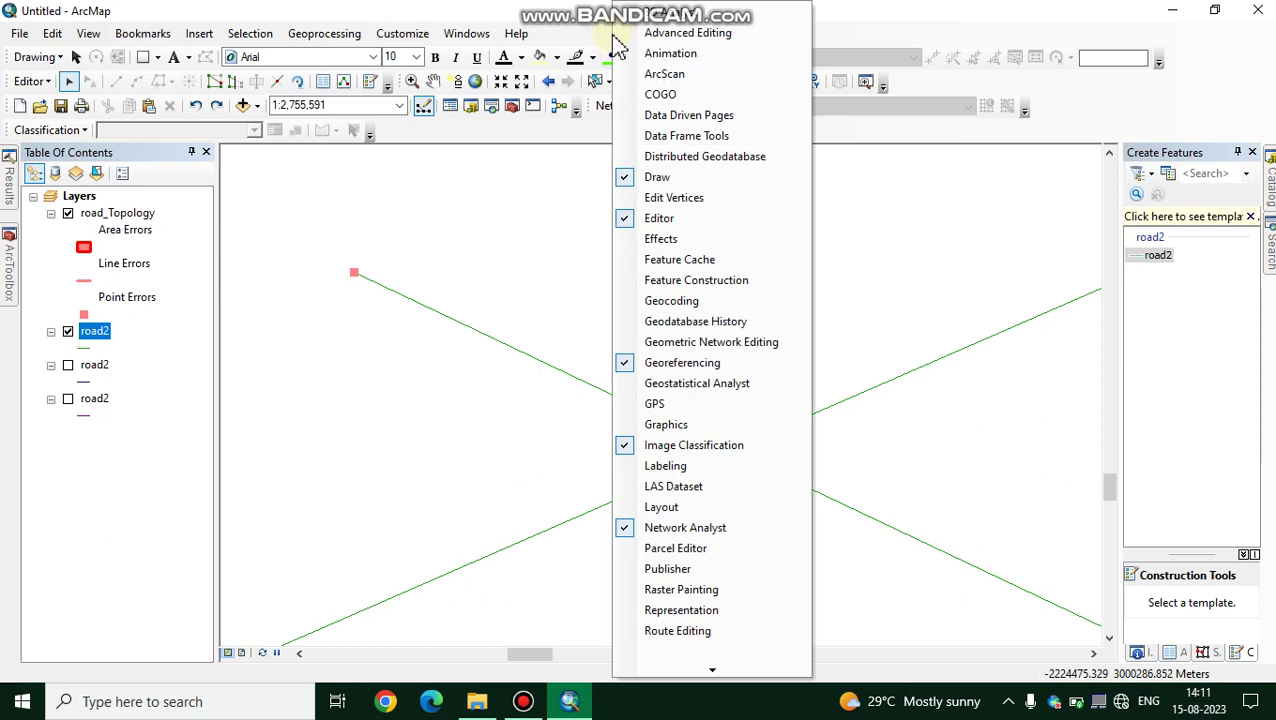
{"action": "left_click", "coordinate": [702, 199]}
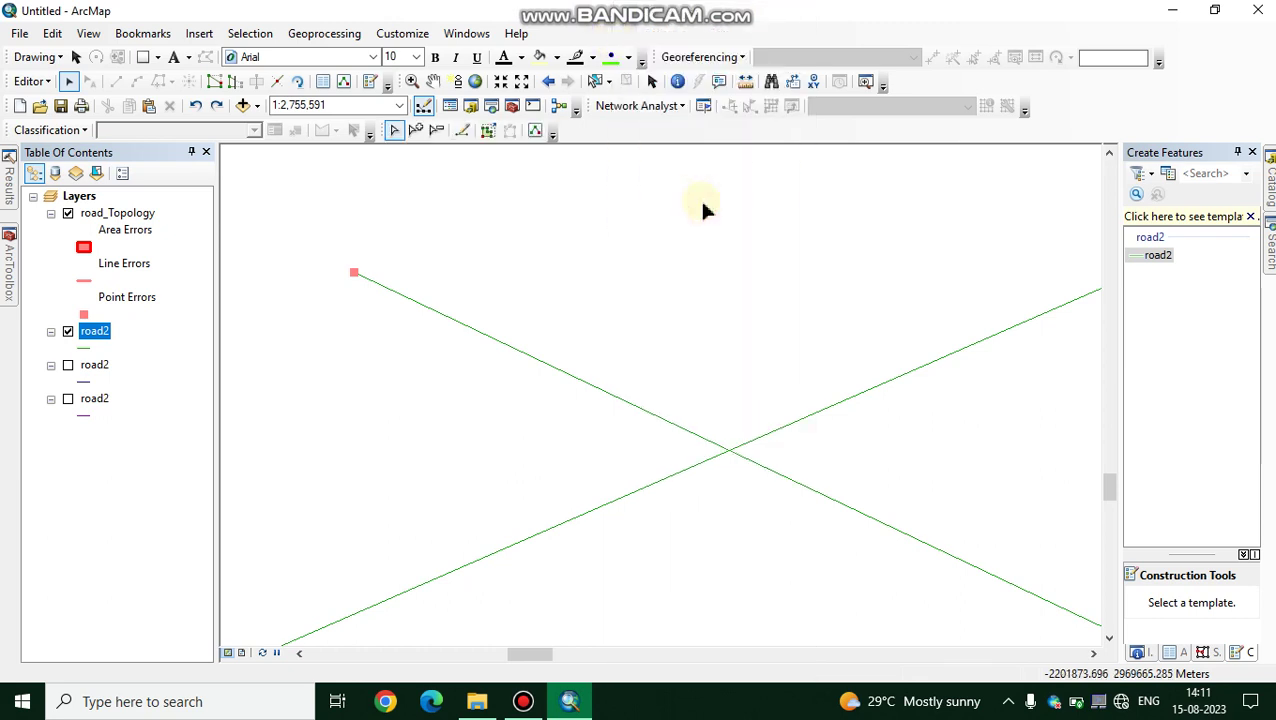
Select the overshooting road and move its dangling end back to the crossing with the long diagonal road
{"action": "left_click", "coordinate": [389, 132]}
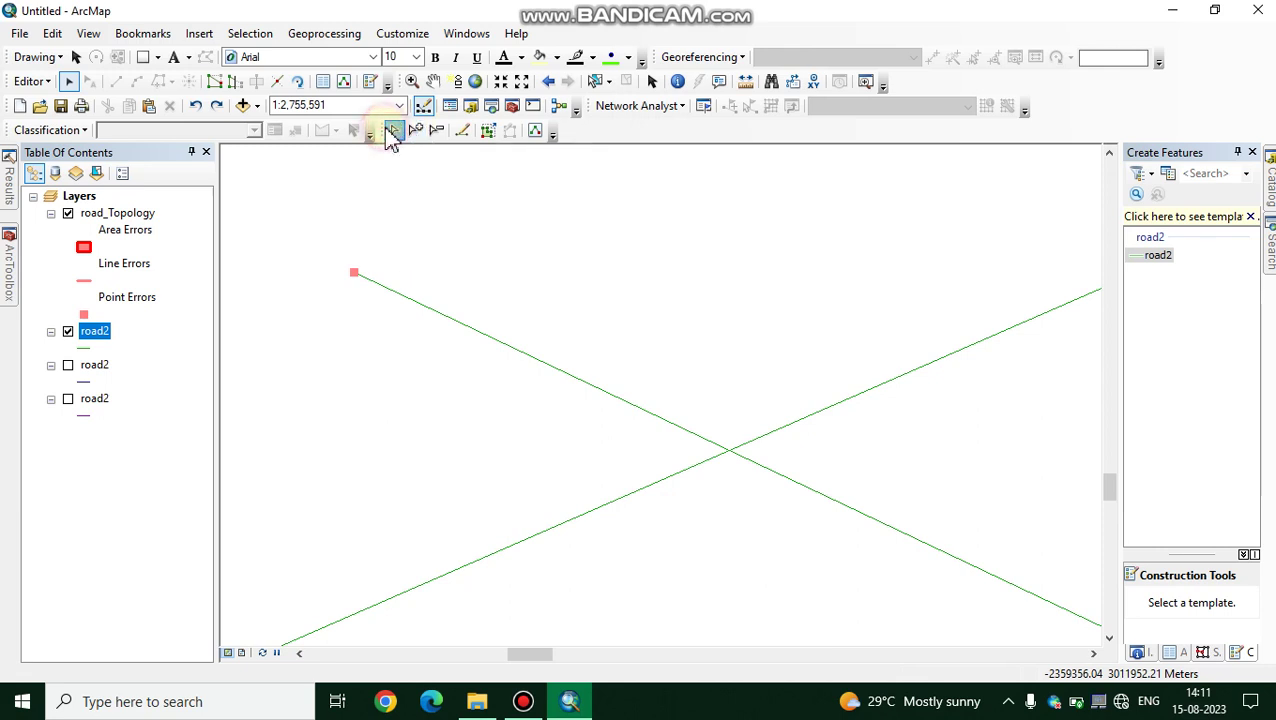
{"action": "left_click", "coordinate": [380, 284]}
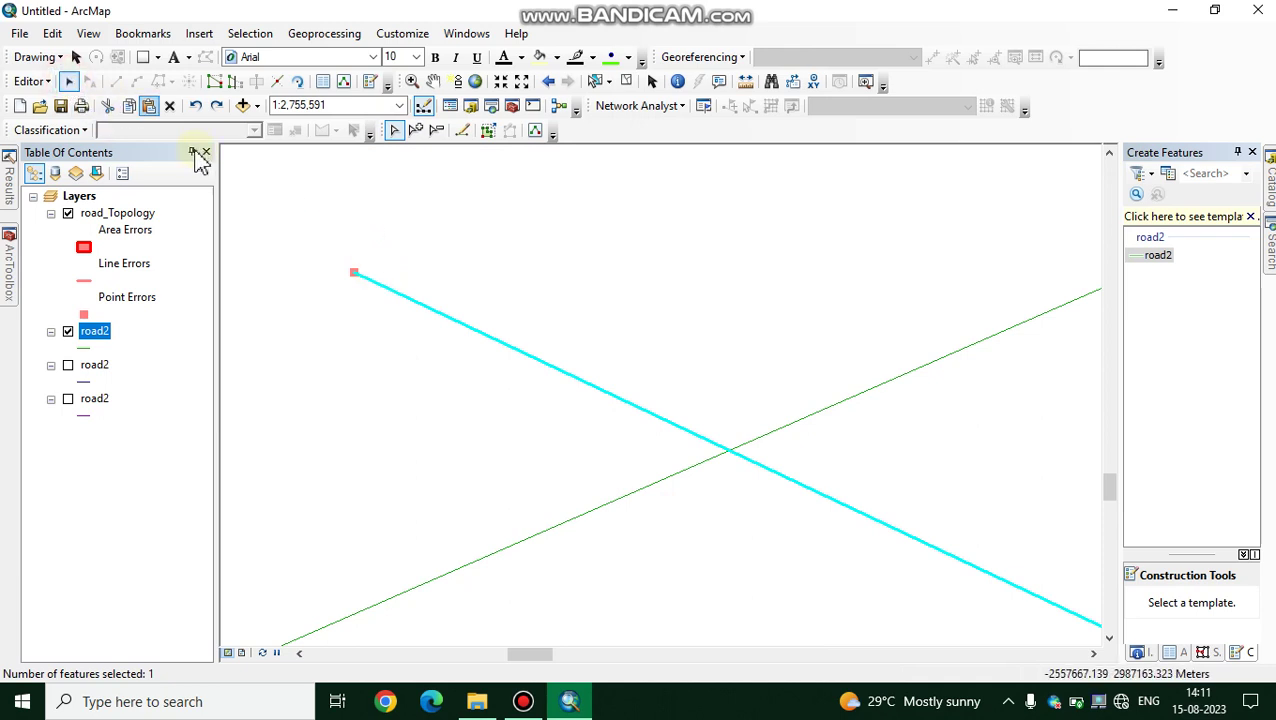
{"action": "left_click", "coordinate": [46, 83]}
{"action": "left_click", "coordinate": [50, 87]}
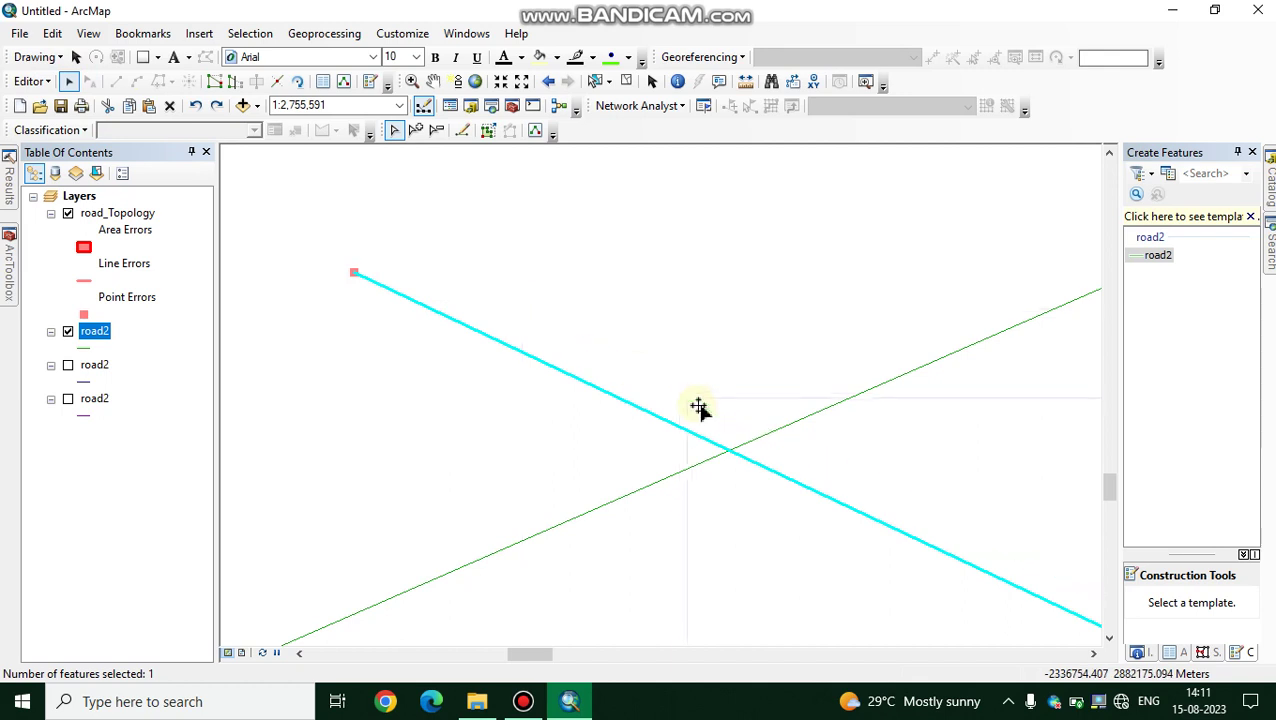
{"action": "left_click", "coordinate": [731, 452]}
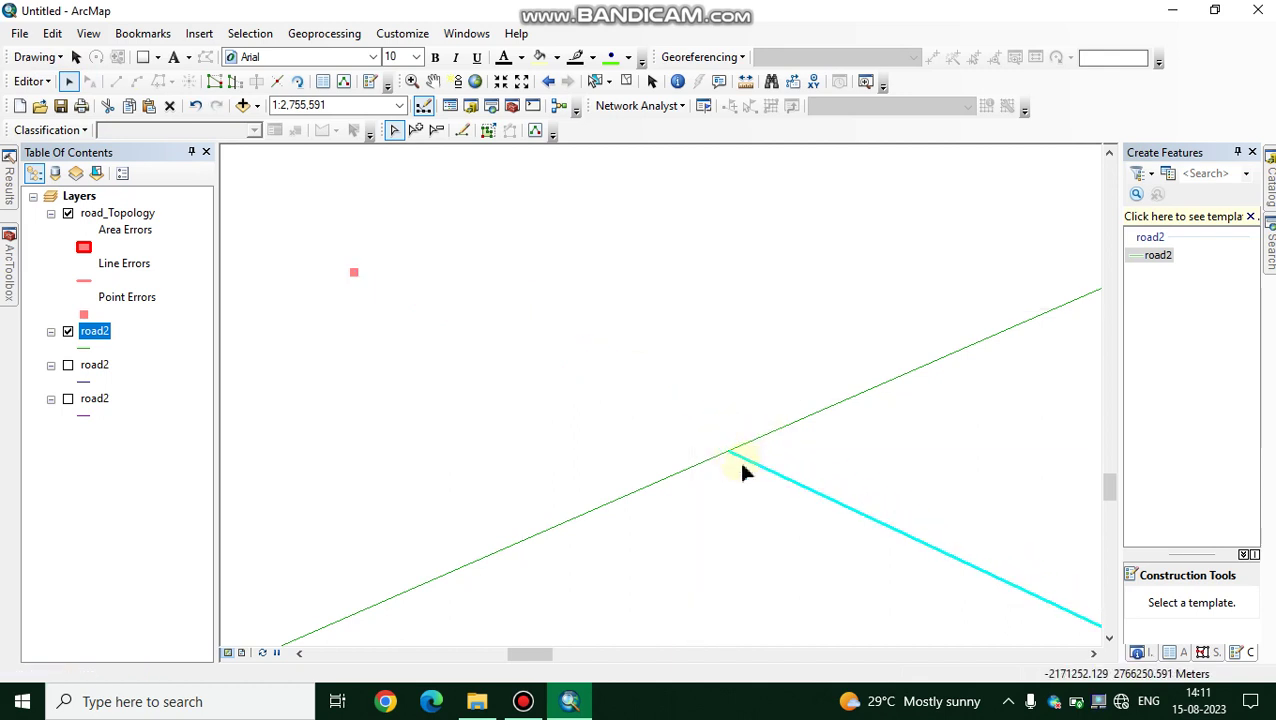
Try to continue the shortened road's sketch from its cut end across the small gap to the long diagonal road
{"action": "left_click", "coordinate": [413, 81]}
{"action": "left_click_drag", "start_coordinate": [721, 433], "coordinate": [798, 512]}
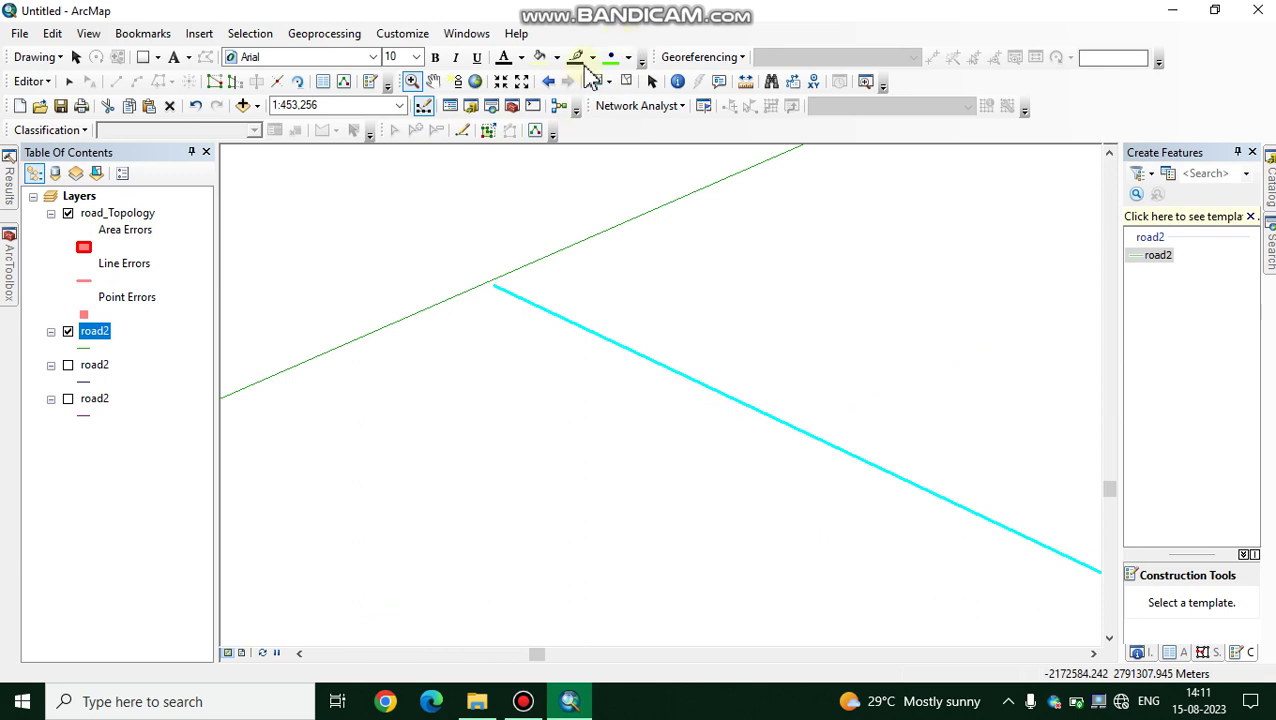
{"action": "left_click", "coordinate": [69, 81]}
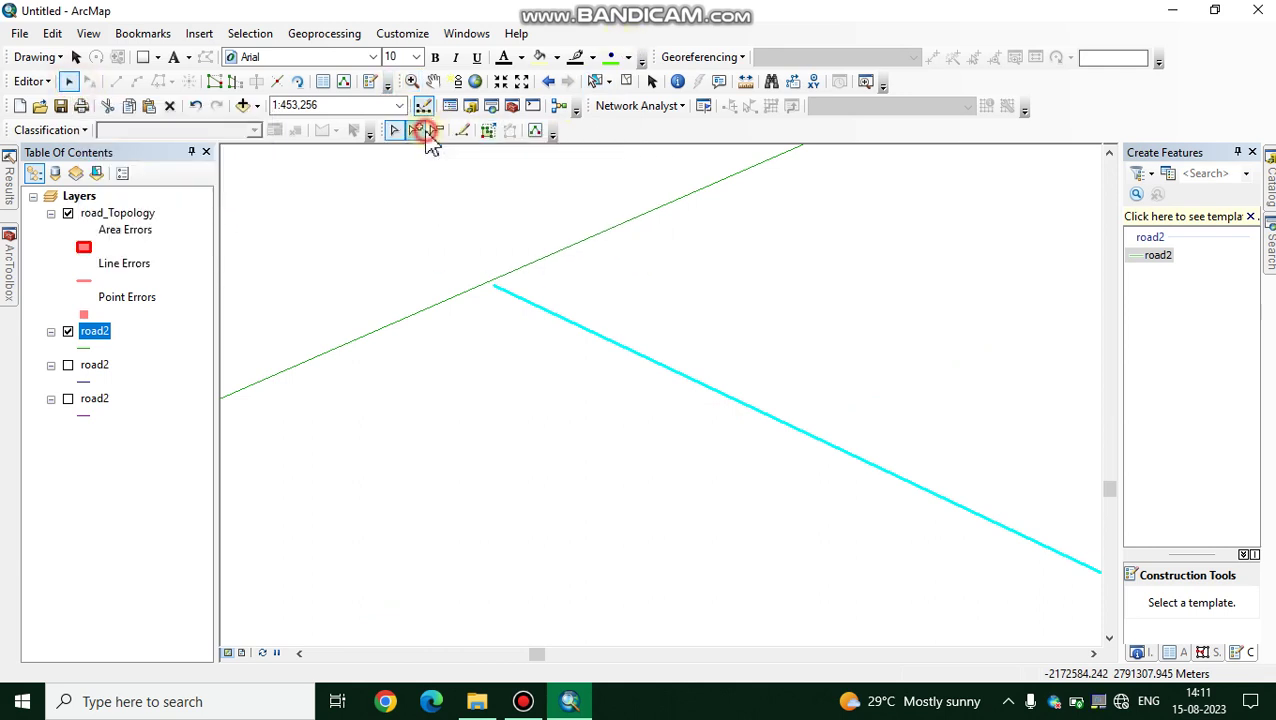
{"action": "left_click", "coordinate": [394, 130]}
{"action": "double_click", "coordinate": [497, 290]}
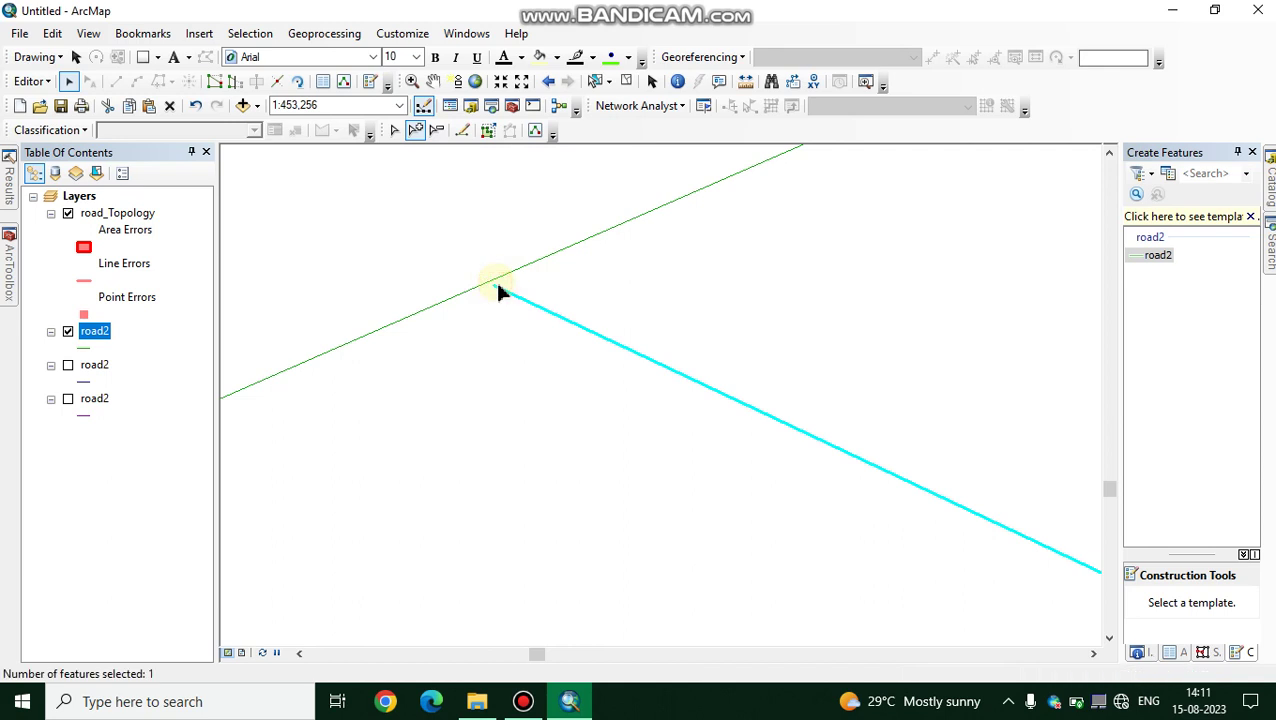
{"action": "left_click", "coordinate": [462, 131]}
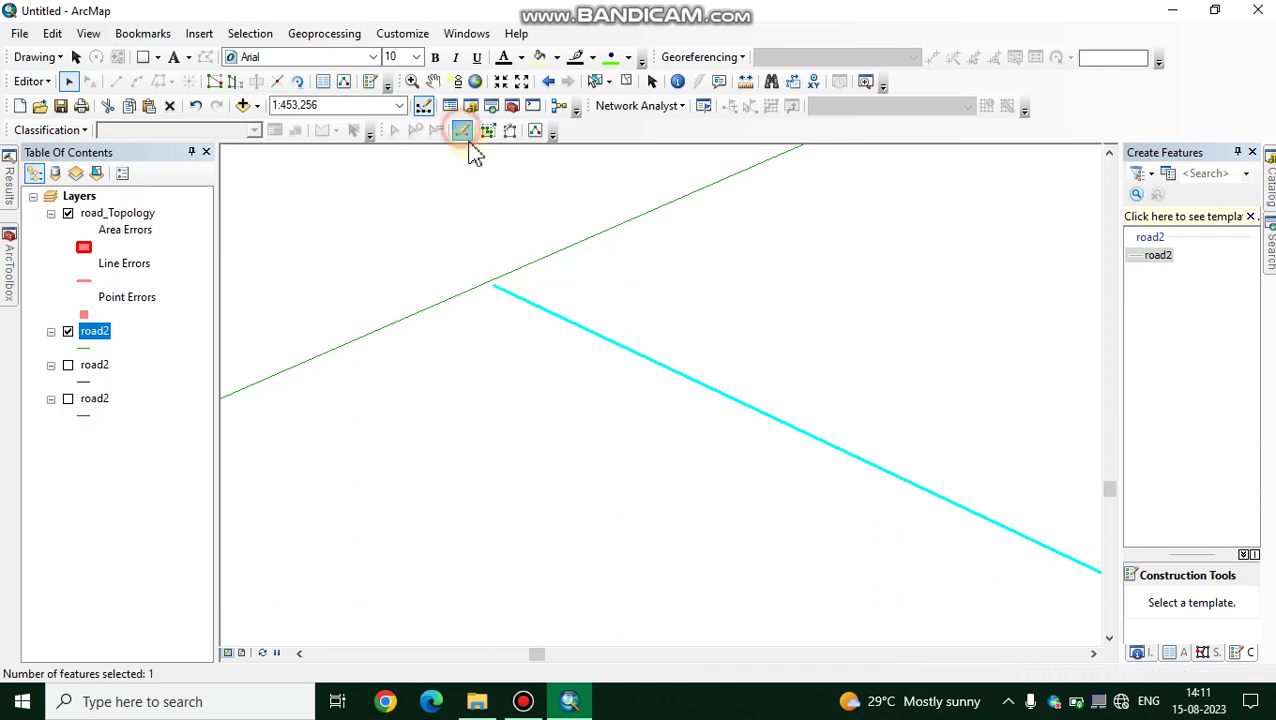
{"action": "left_click", "coordinate": [493, 288]}
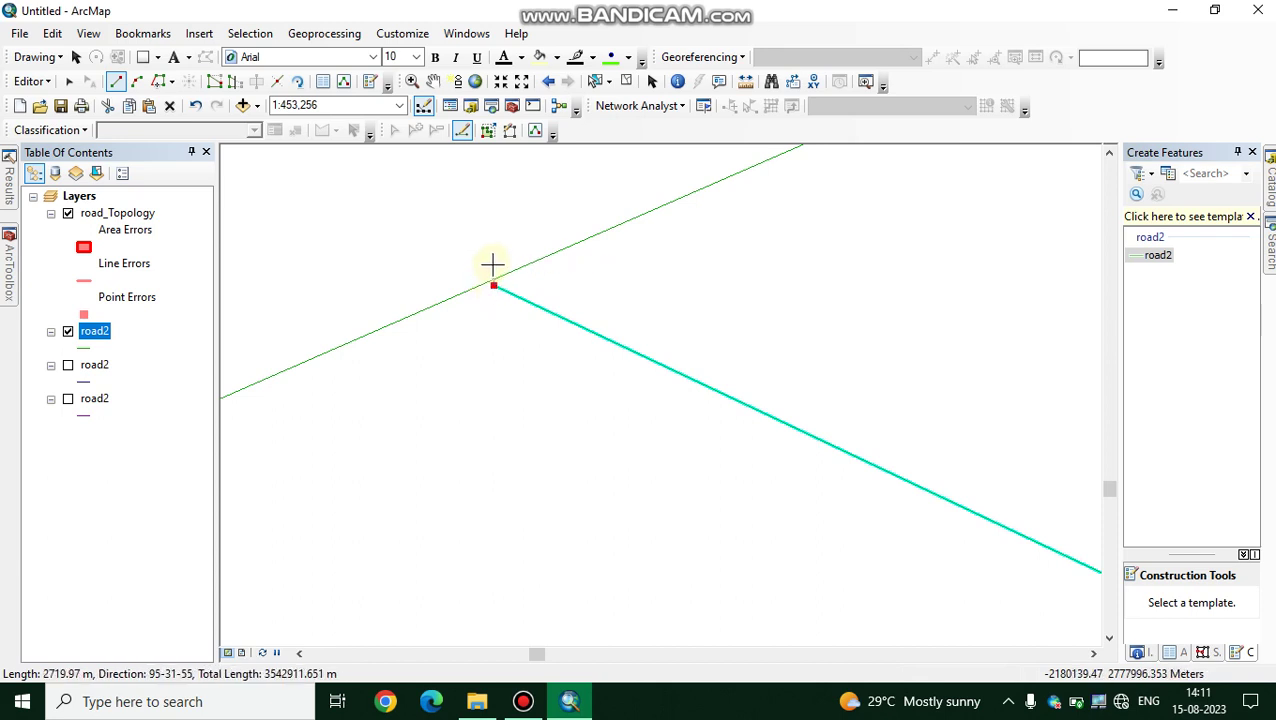
{"action": "scroll", "coordinate": [493, 265], "scroll_direction": "down", "scroll_amount": 1}
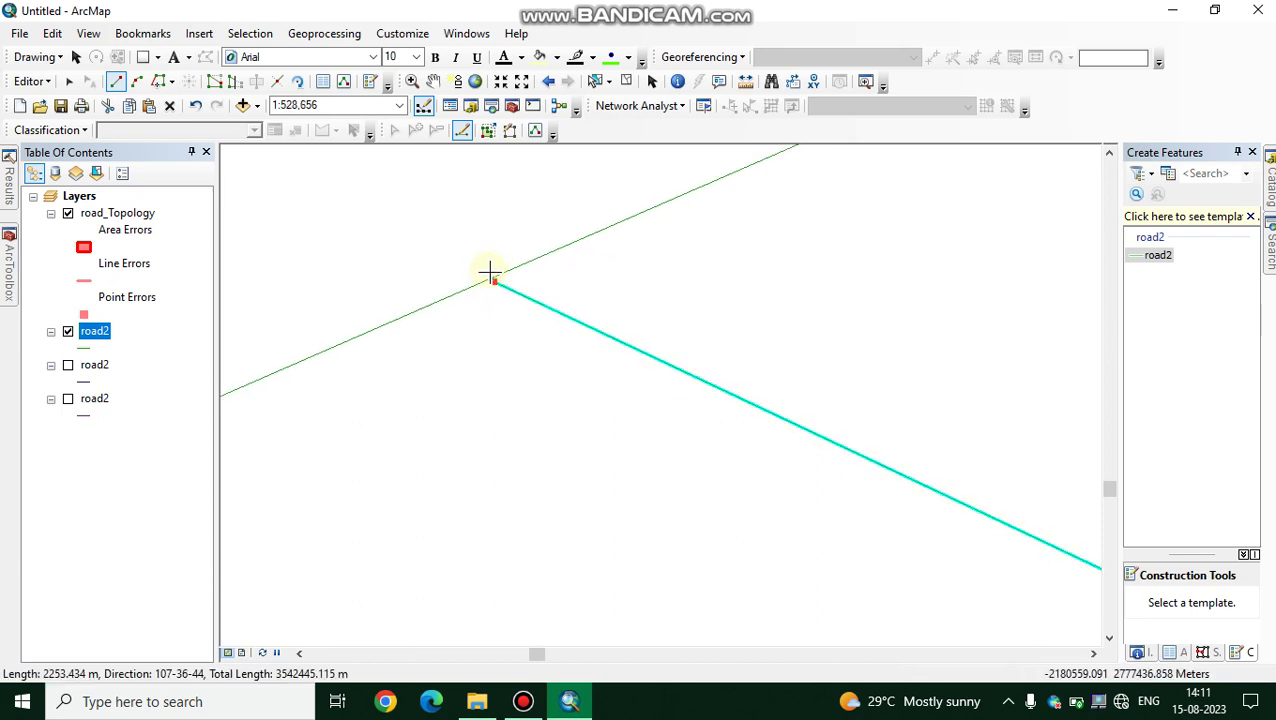
{"action": "double_click", "coordinate": [494, 281]}
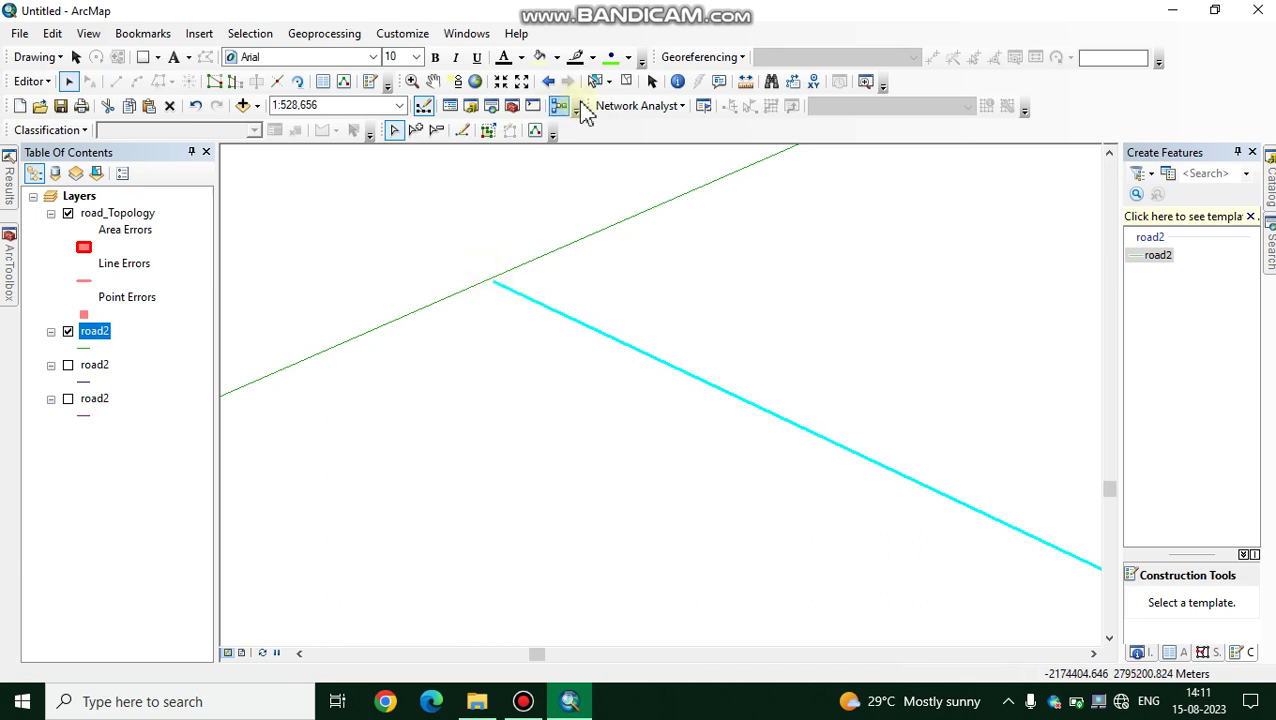
Extend the shortened road from its cut end with a short segment meeting the long diagonal road, and save the edits
{"action": "left_click", "coordinate": [411, 81]}
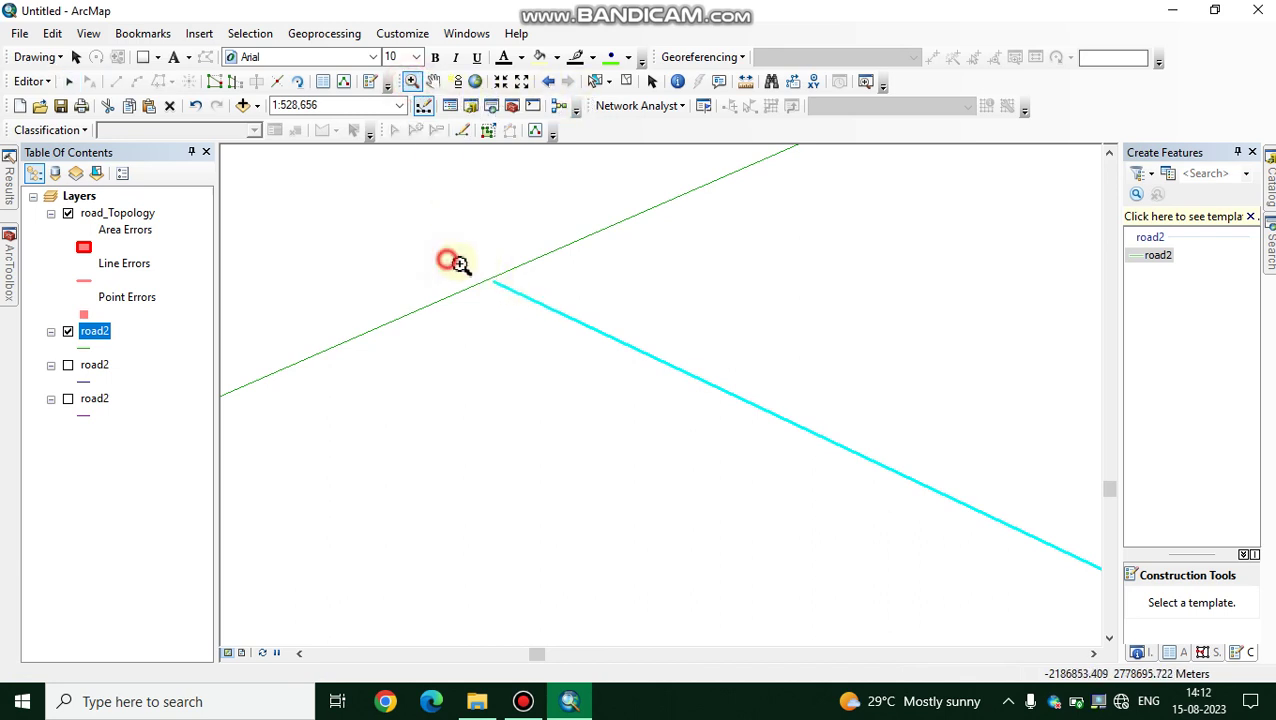
{"action": "left_click_drag", "start_coordinate": [450, 259], "coordinate": [547, 305]}
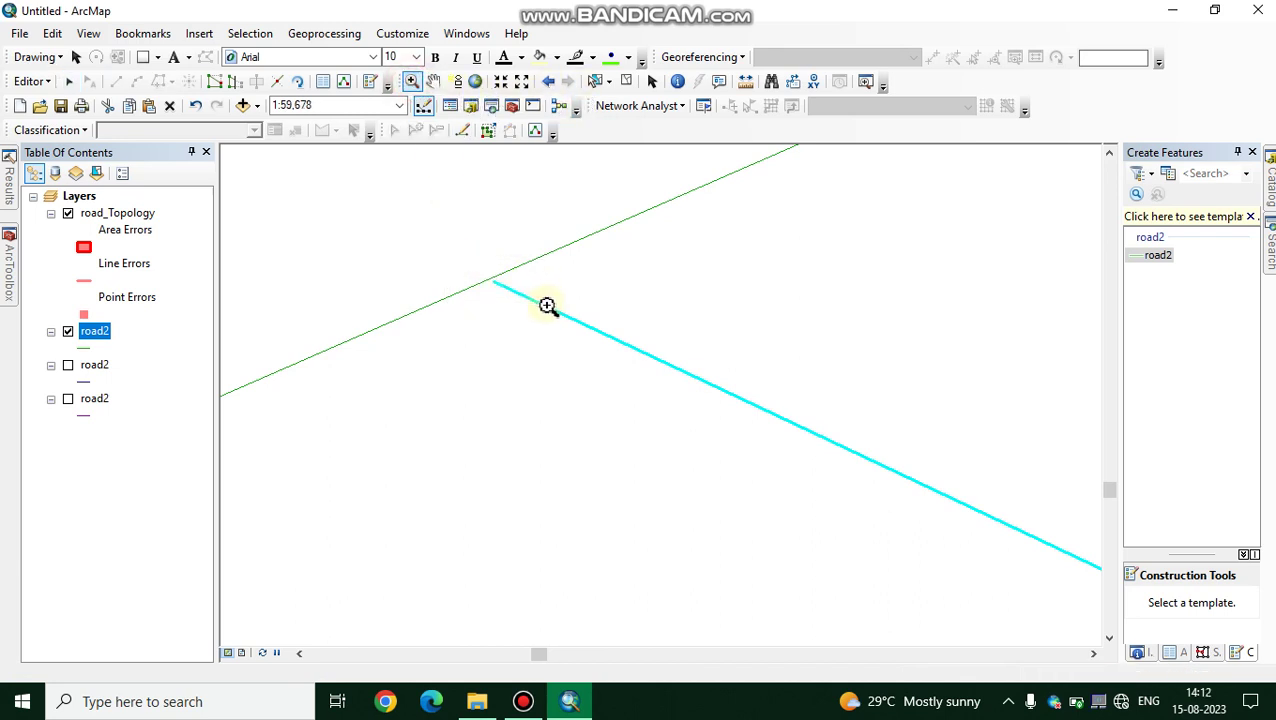
{"action": "left_click", "coordinate": [462, 130]}
{"action": "left_click", "coordinate": [635, 400]}
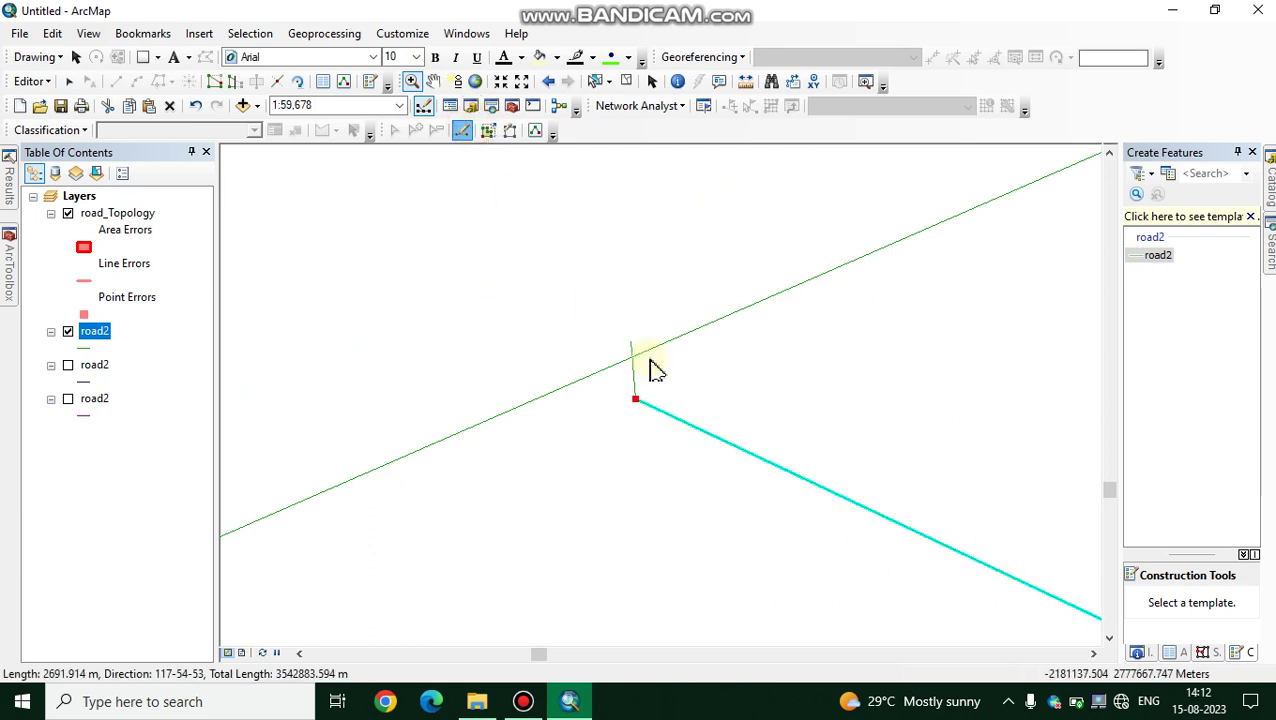
{"action": "double_click", "coordinate": [594, 376]}
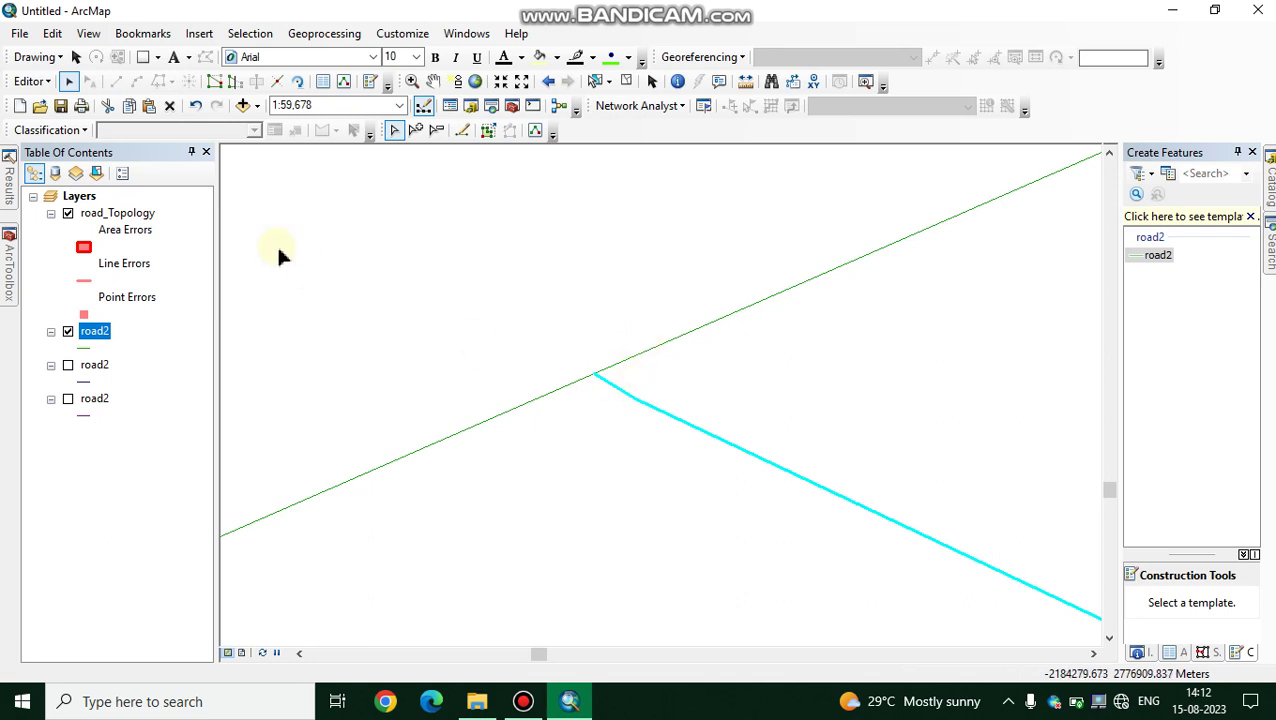
{"action": "left_click", "coordinate": [38, 81]}
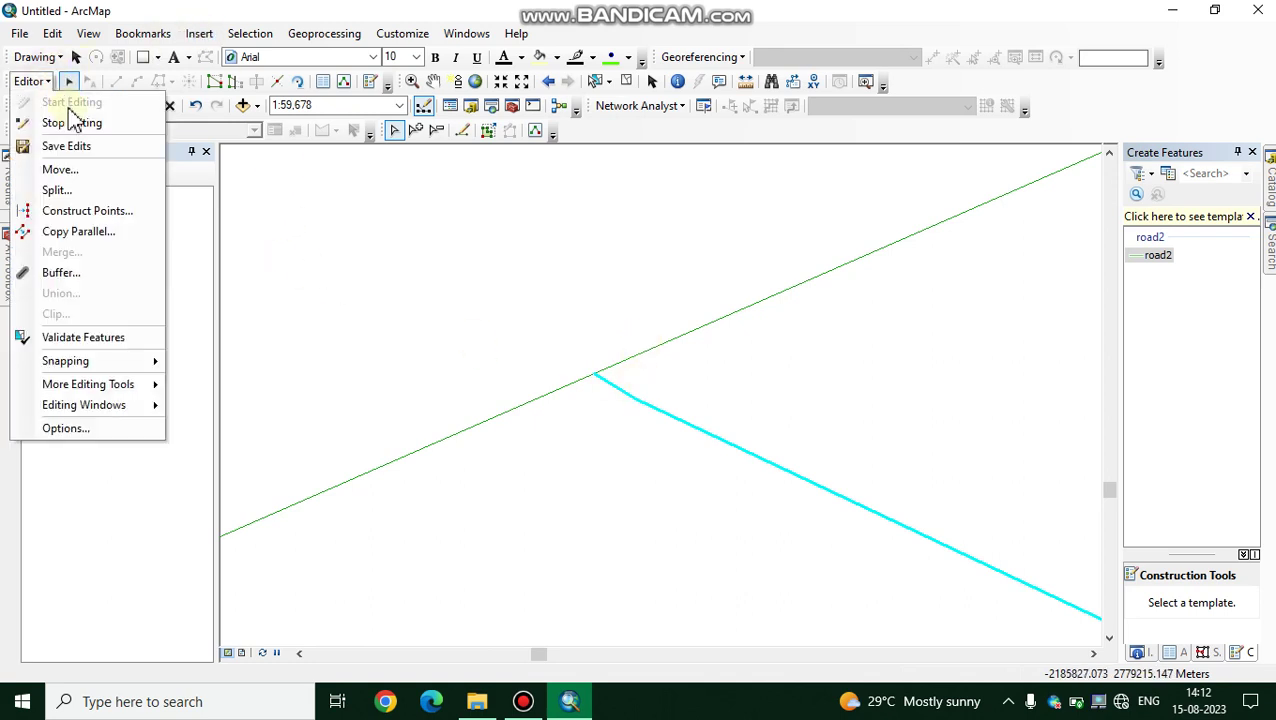
{"action": "left_click", "coordinate": [77, 147]}
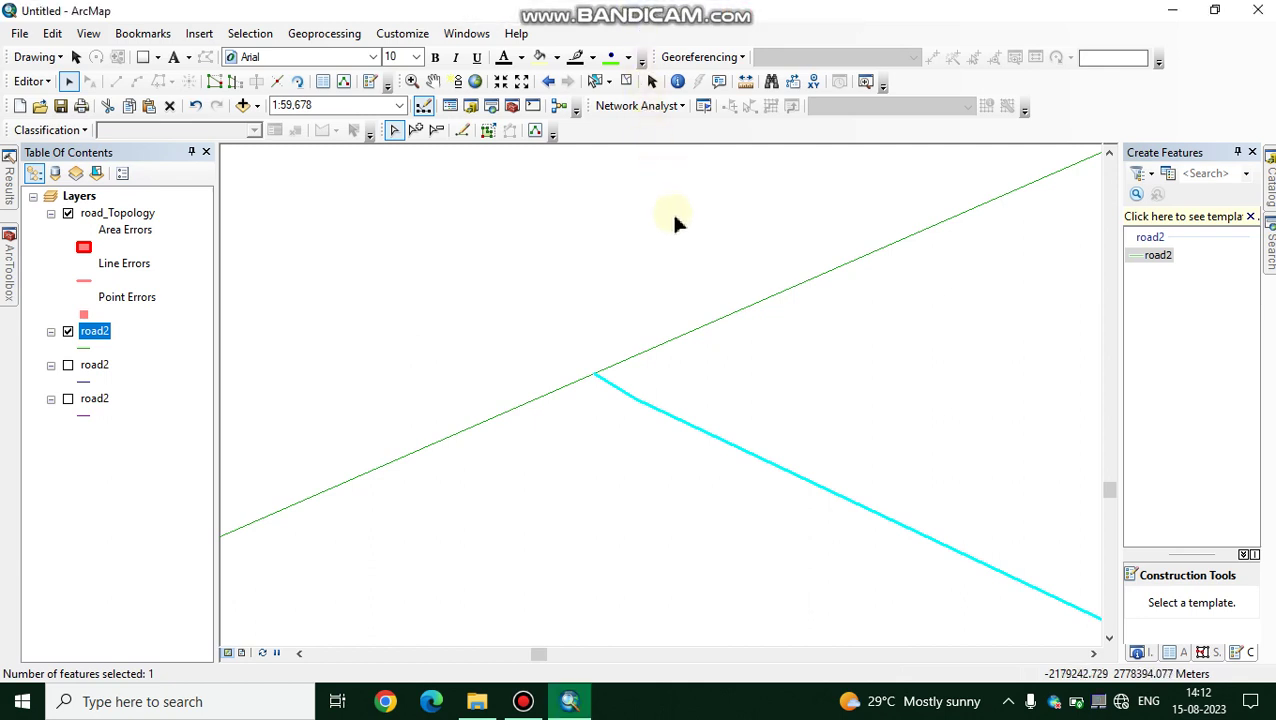
{"action": "mouse_move", "coordinate": [577, 6]}
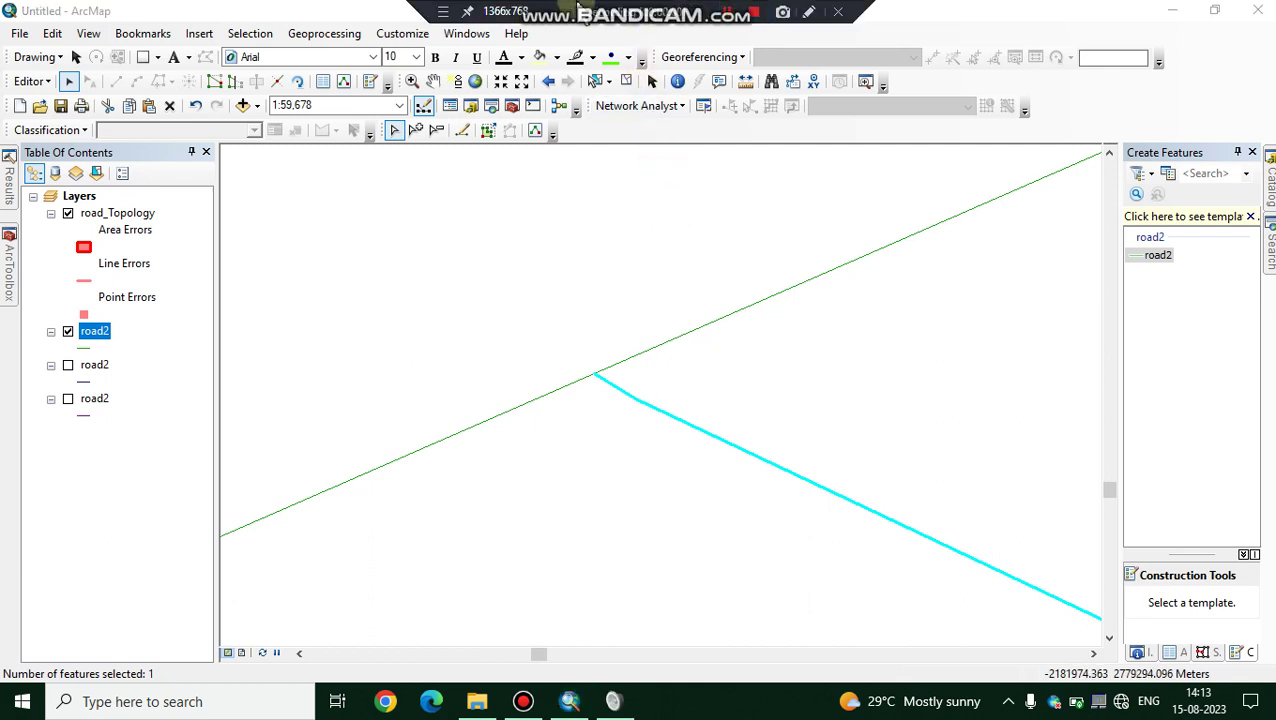